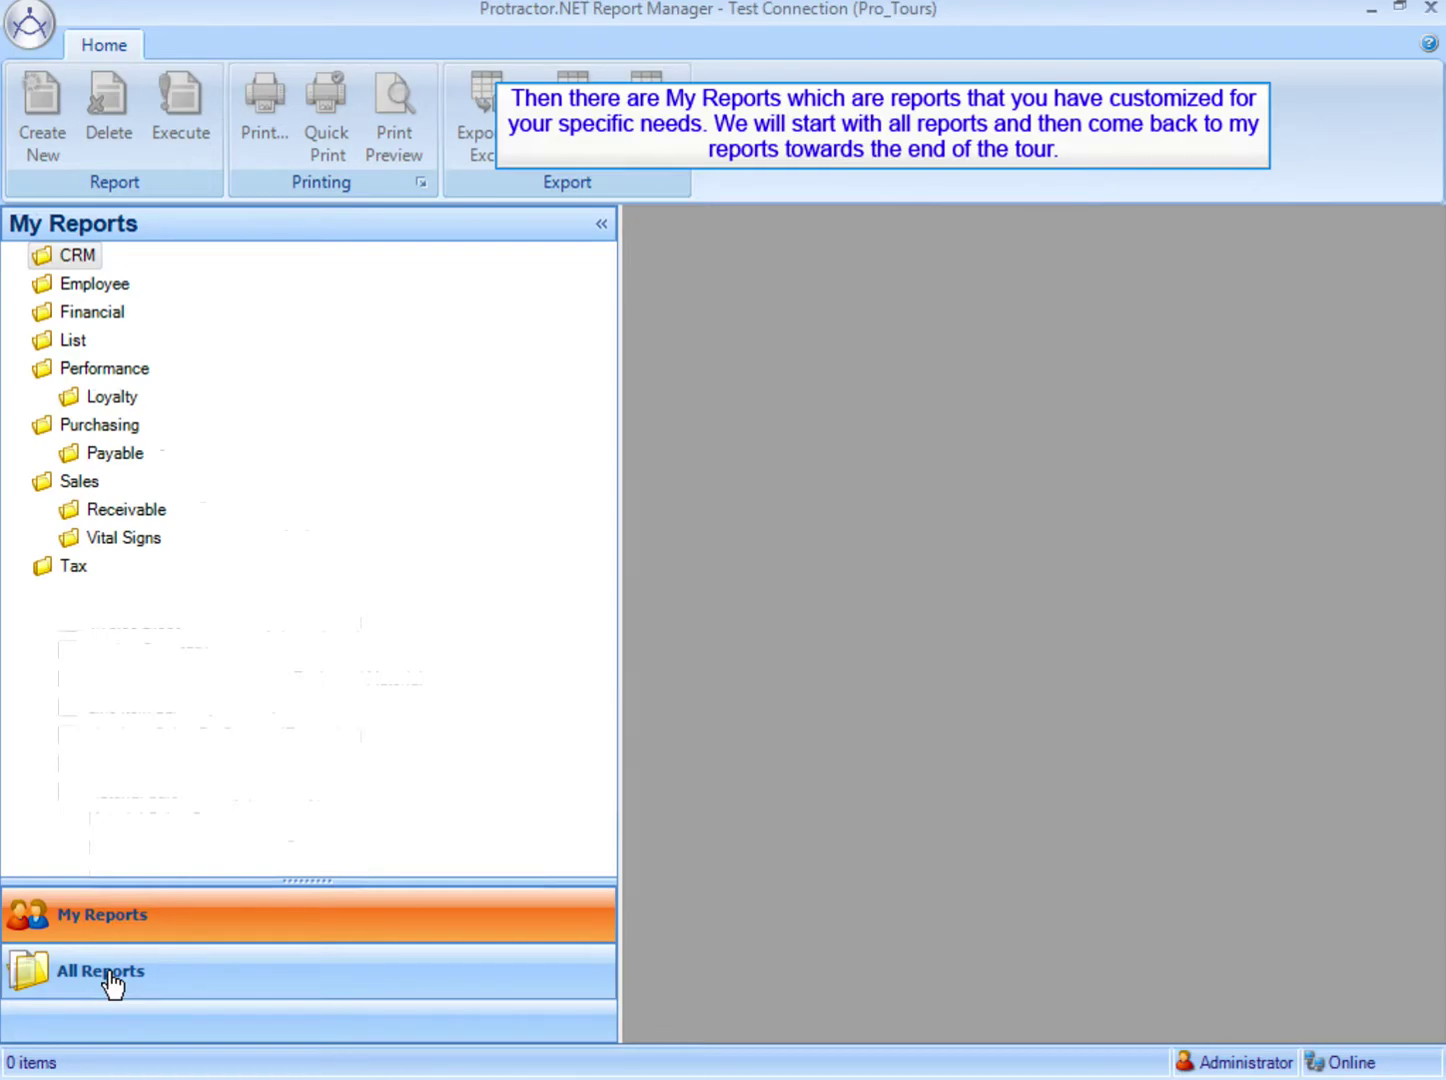
# Show the All Reports tree with the Sales folder's reports listed
pyautogui.click(109, 974)
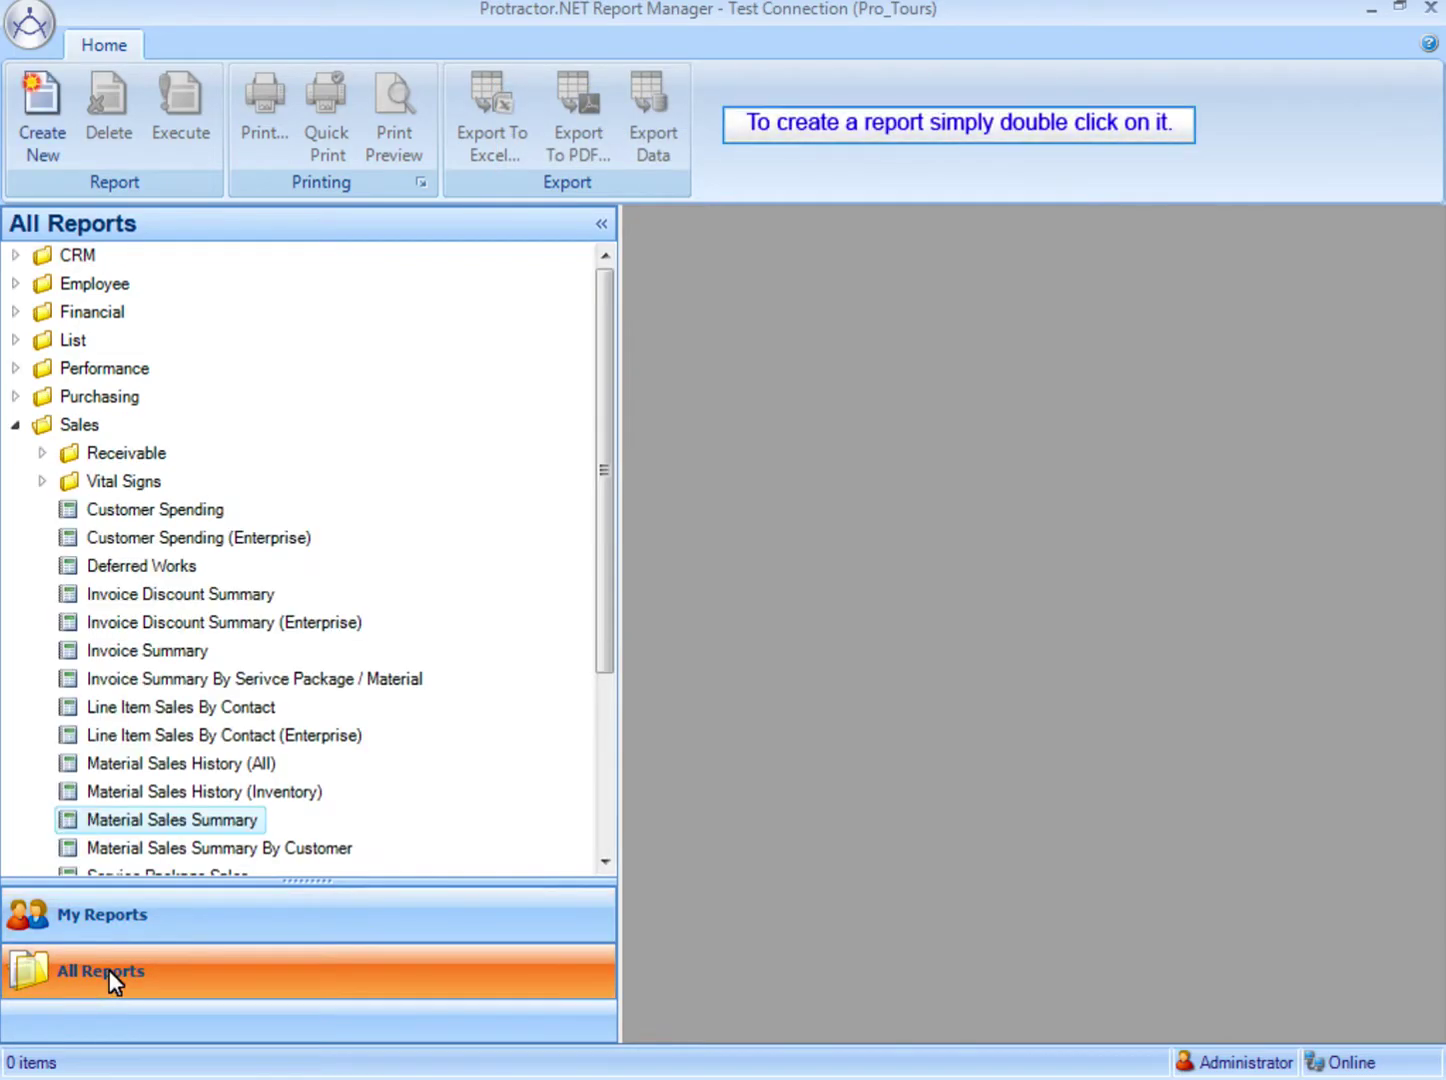
# Open Material Sales Summary, collapse the report list, and set Date Range to This year (01/01/2009–12/31/2009)
pyautogui.doubleClick(141, 822)
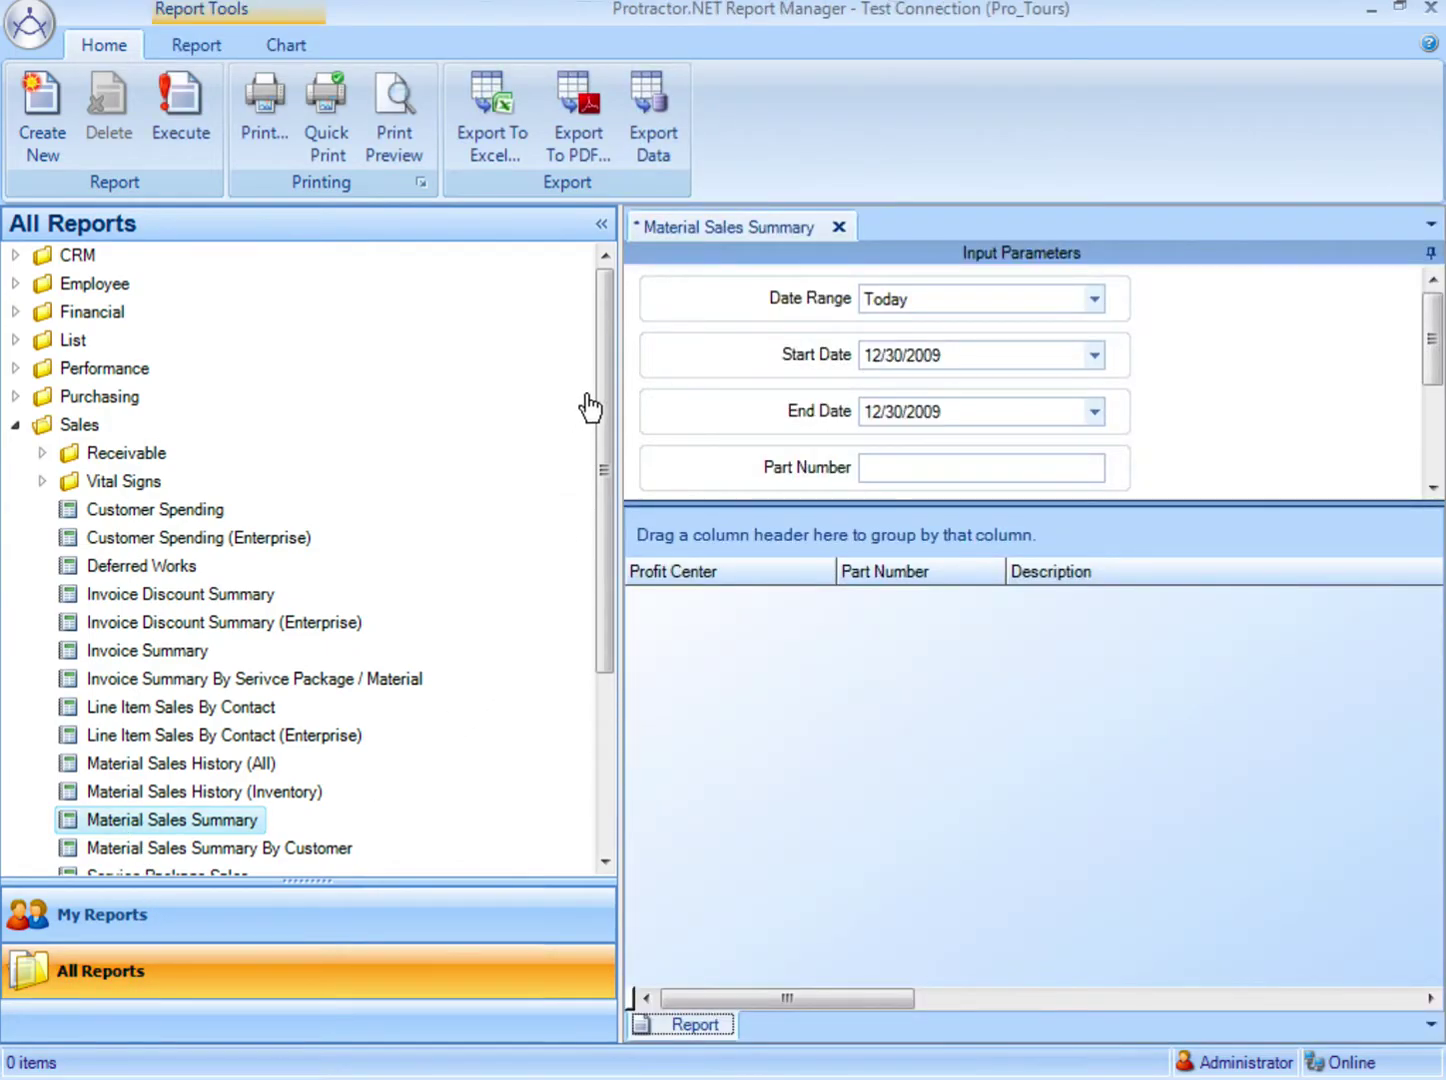
pyautogui.click(599, 225)
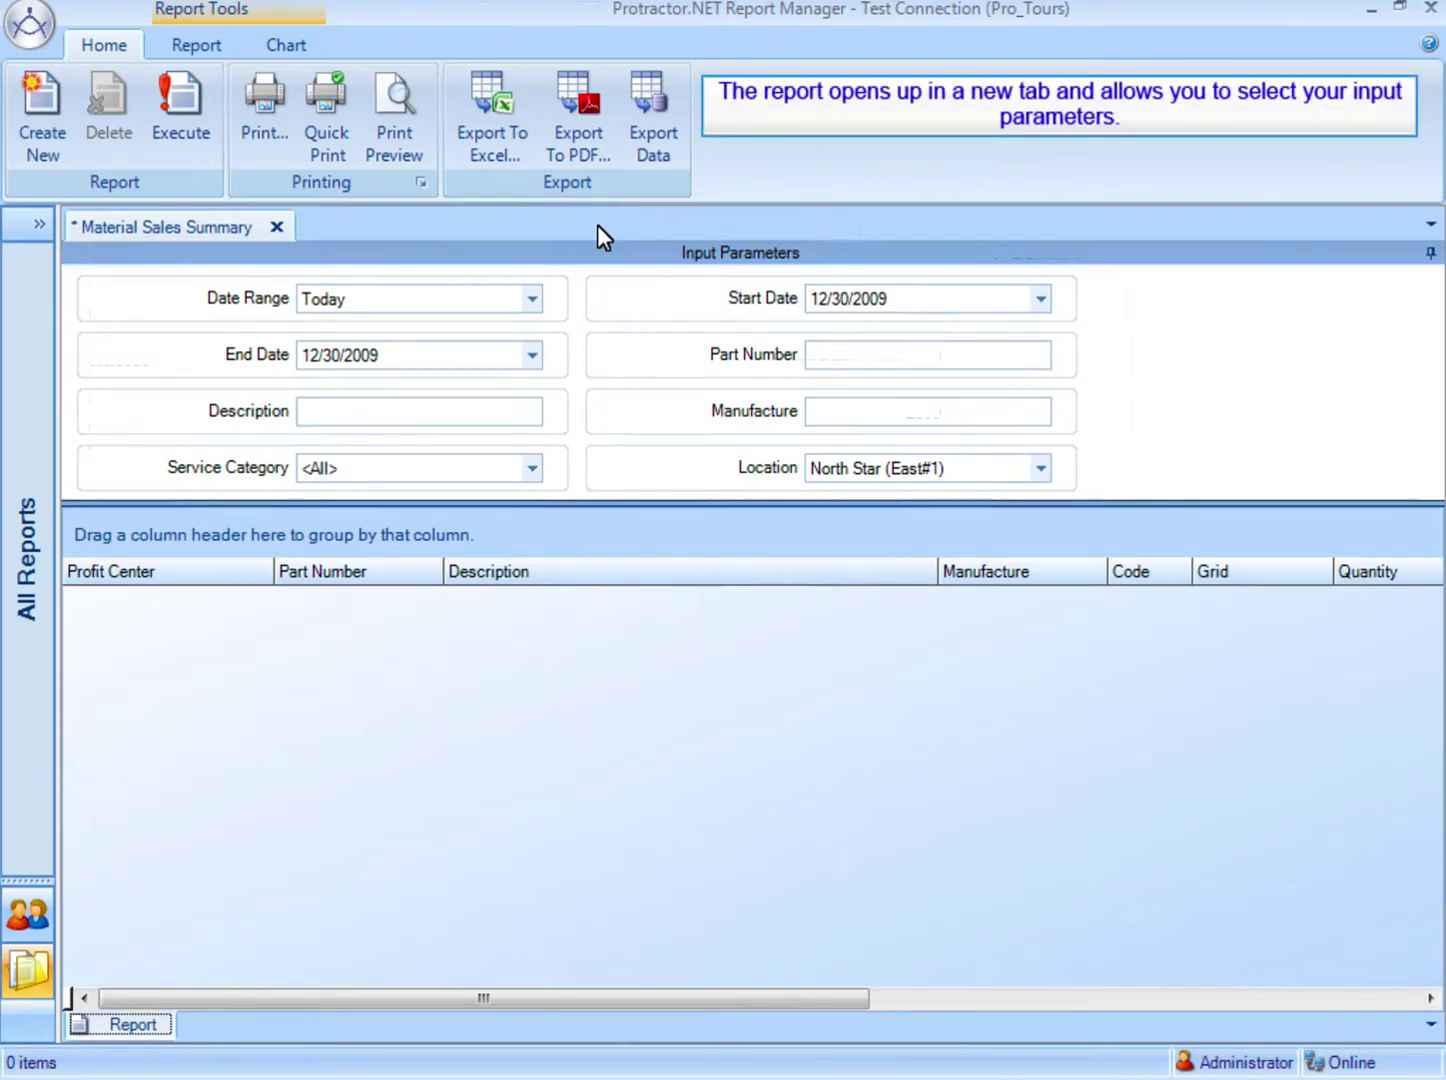
pyautogui.click(533, 300)
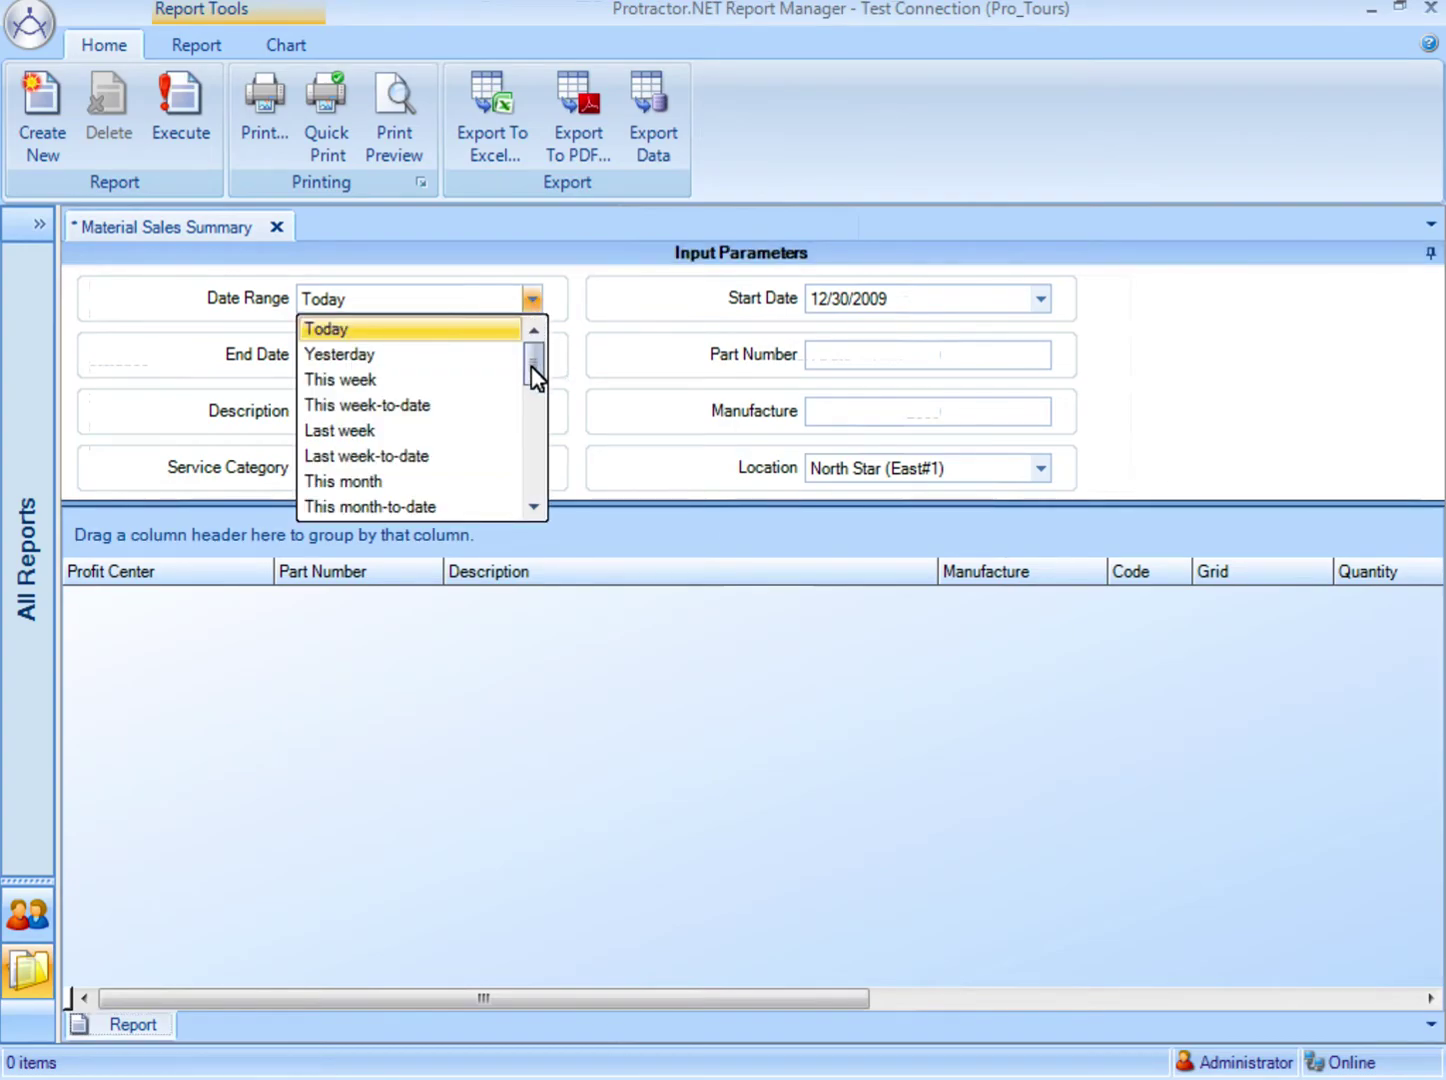
pyautogui.moveTo(532, 368); pyautogui.dragTo(536, 413)
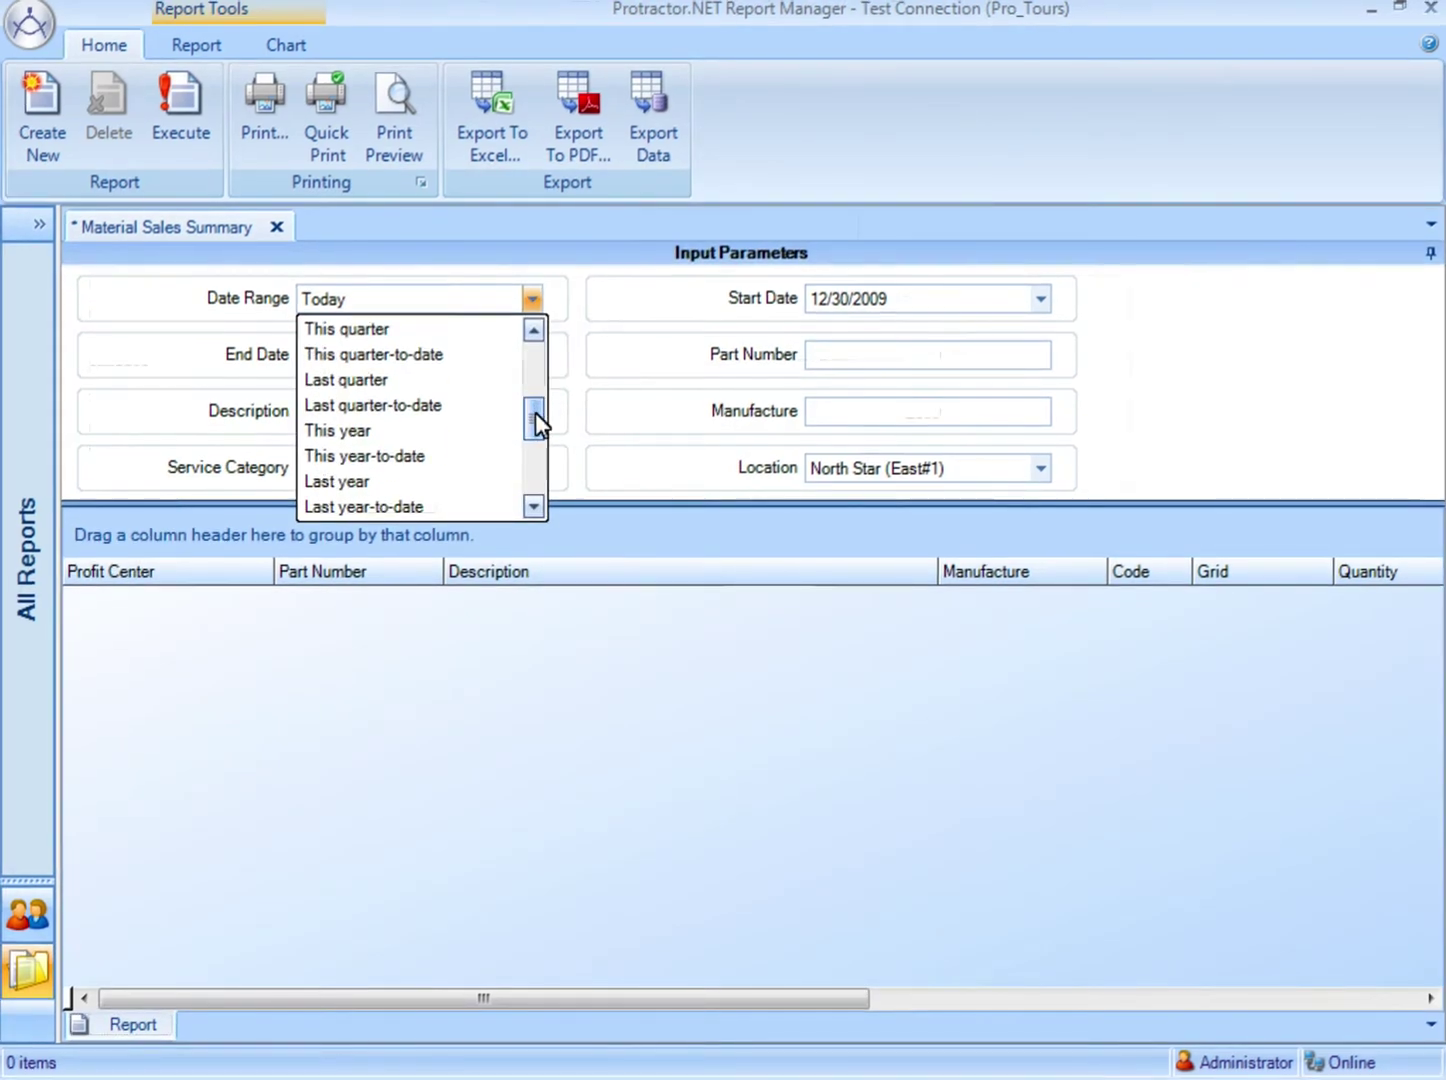
pyautogui.click(477, 431)
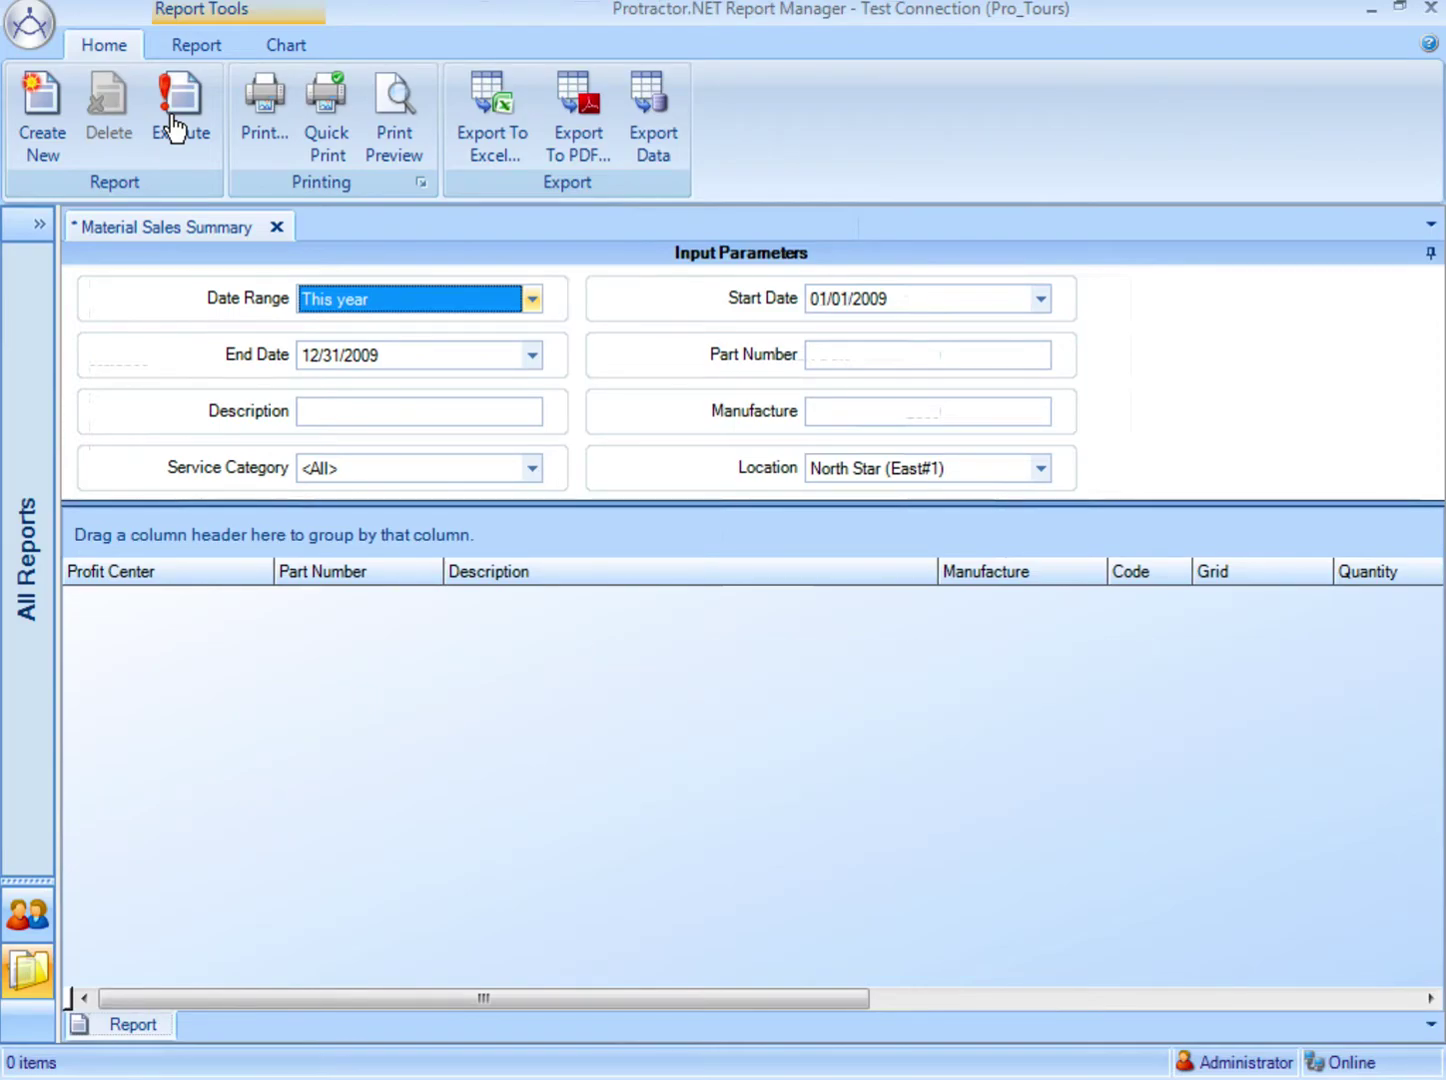
# Execute the report and sort its 152 rows by Description descending
pyautogui.click(177, 128)
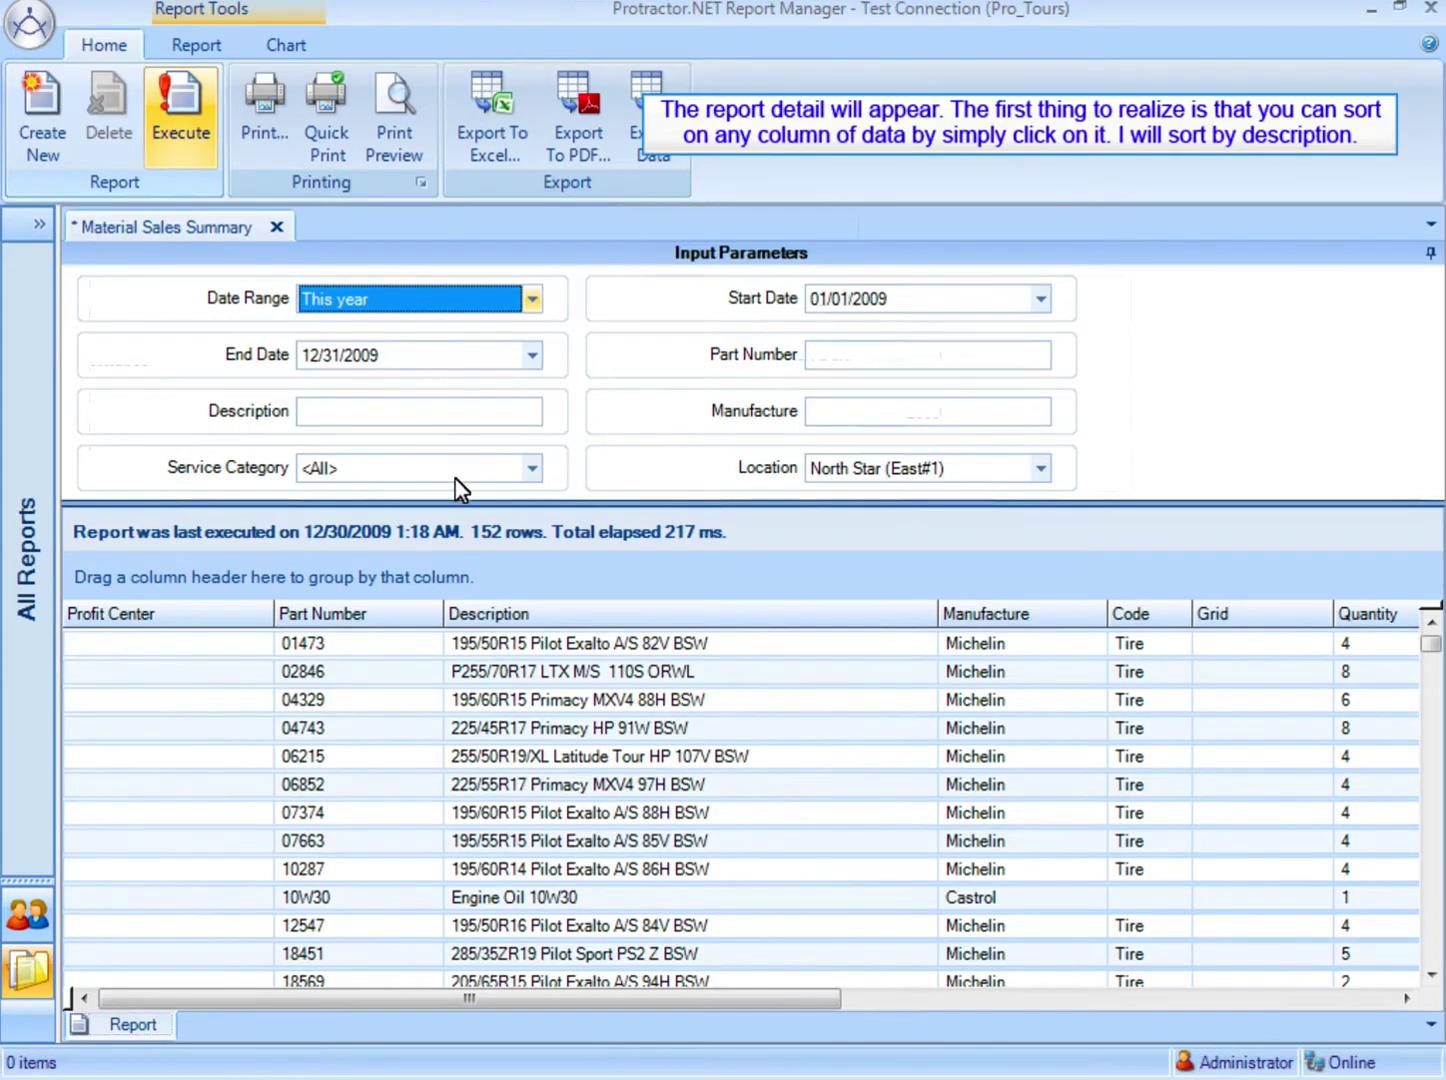
pyautogui.click(462, 615)
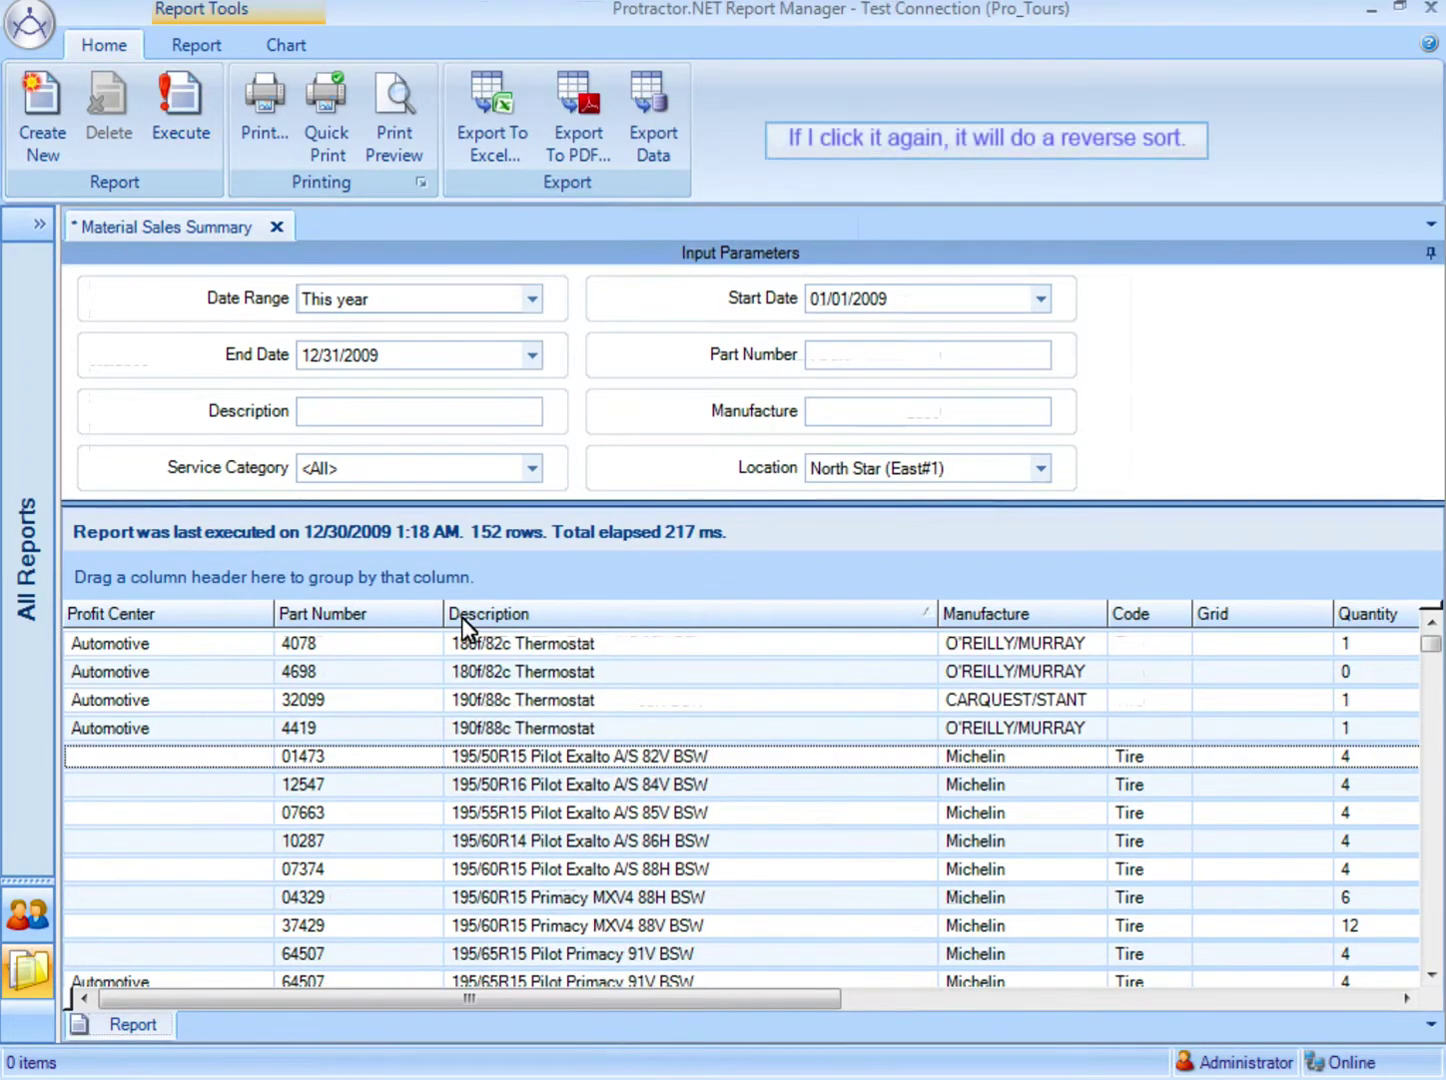
pyautogui.click(527, 616)
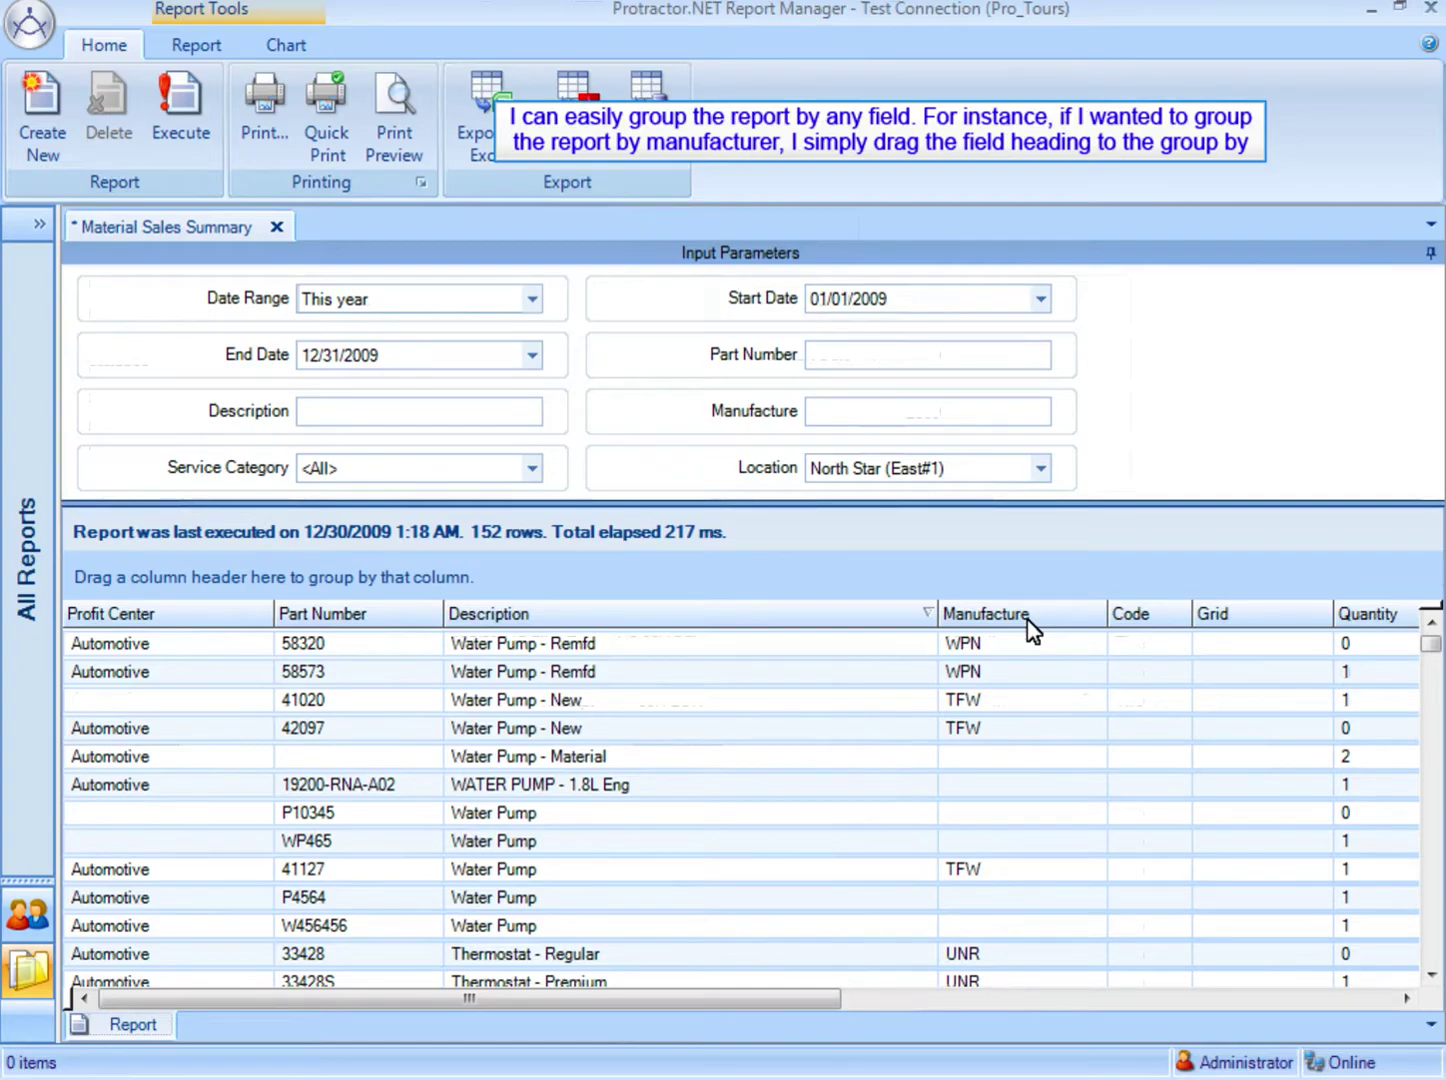
# Group rows by the Manufacture column and expand the Michelin group's 39 items
pyautogui.moveTo(1033, 630); pyautogui.dragTo(273, 581)
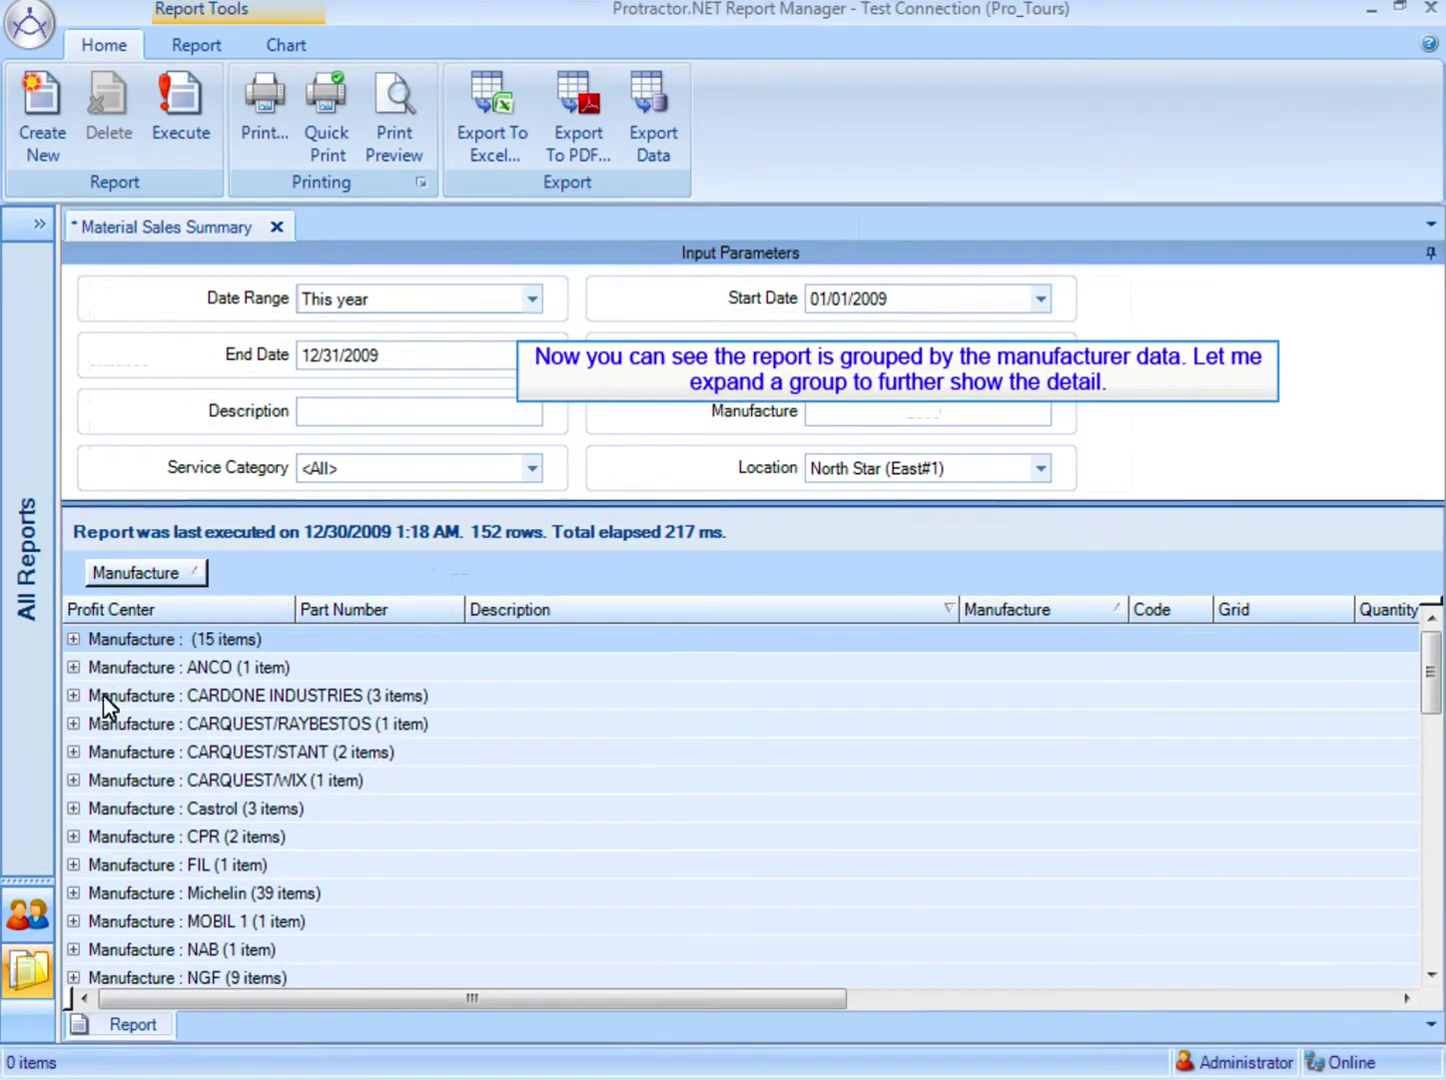
pyautogui.click(73, 892)
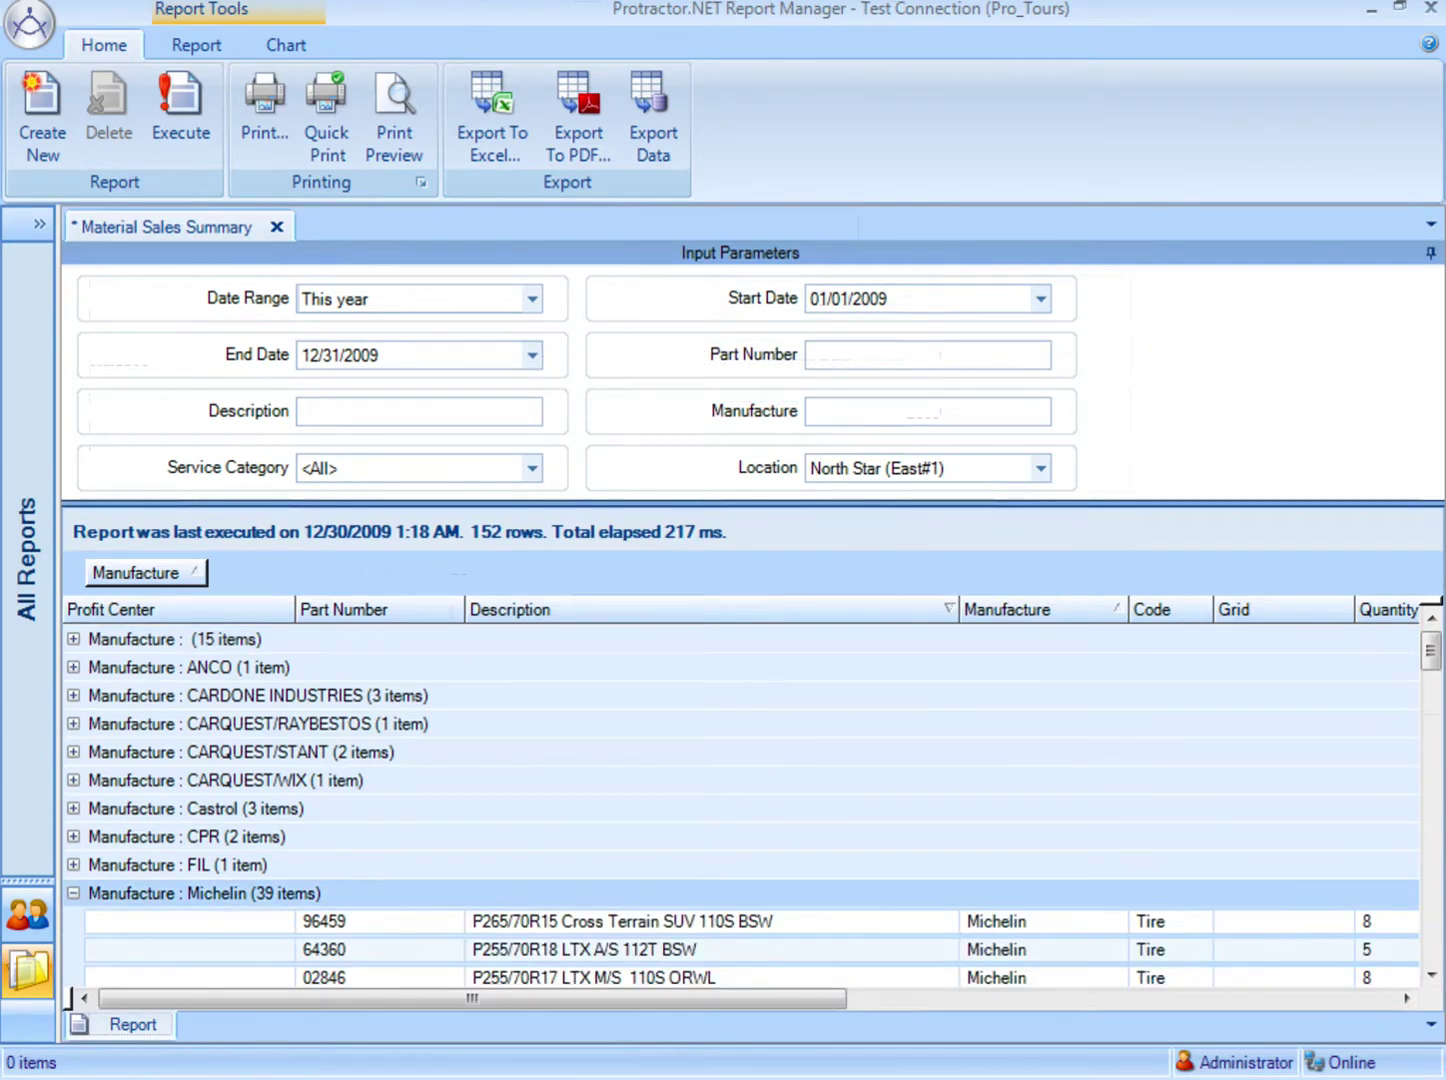
pyautogui.scroll(-3, 817, 846)
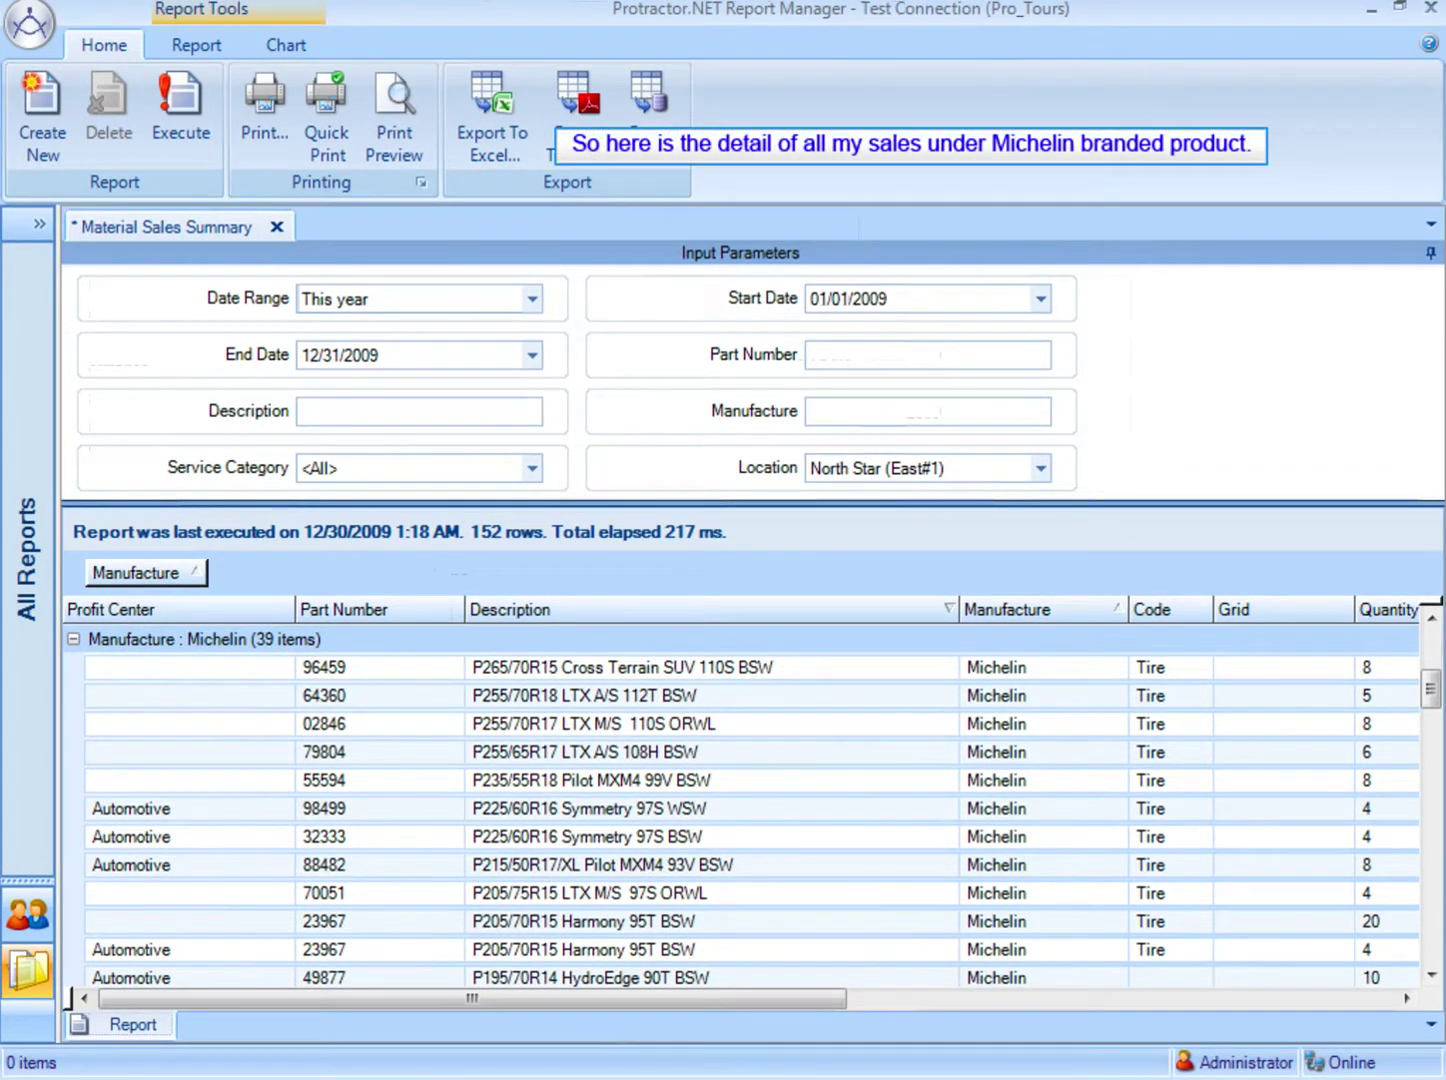
pyautogui.scroll(1, 823, 780)
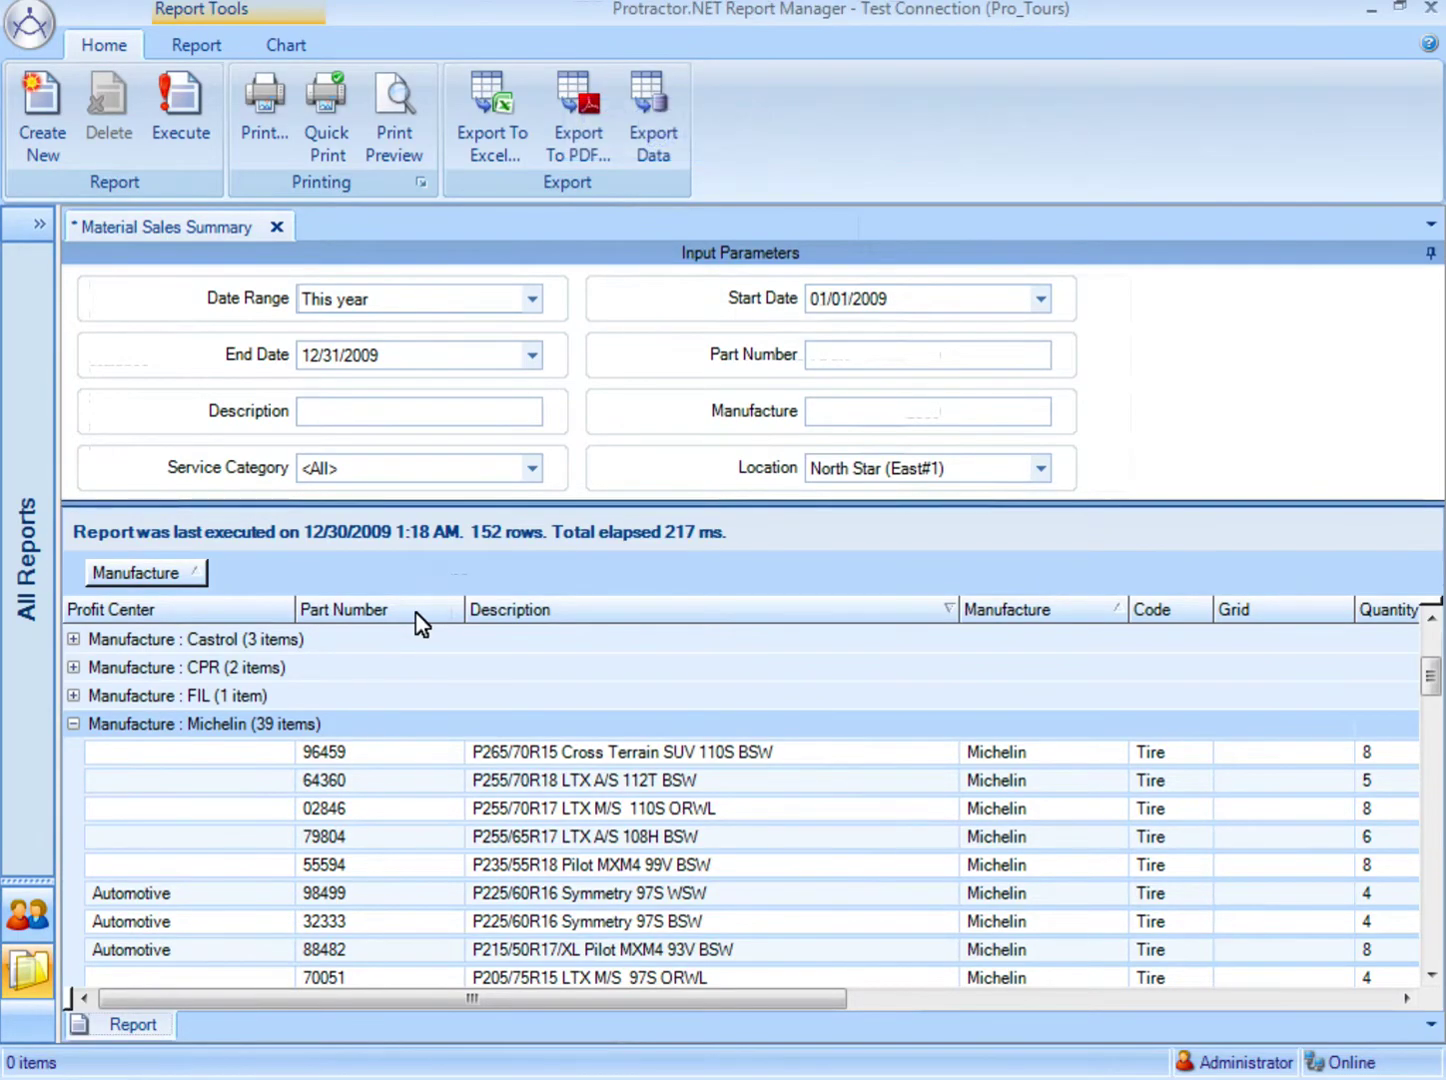
# Add Part Number as a second grouping level and expand Michelin's part 23967 to its two sales
pyautogui.moveTo(422, 624); pyautogui.dragTo(256, 587)
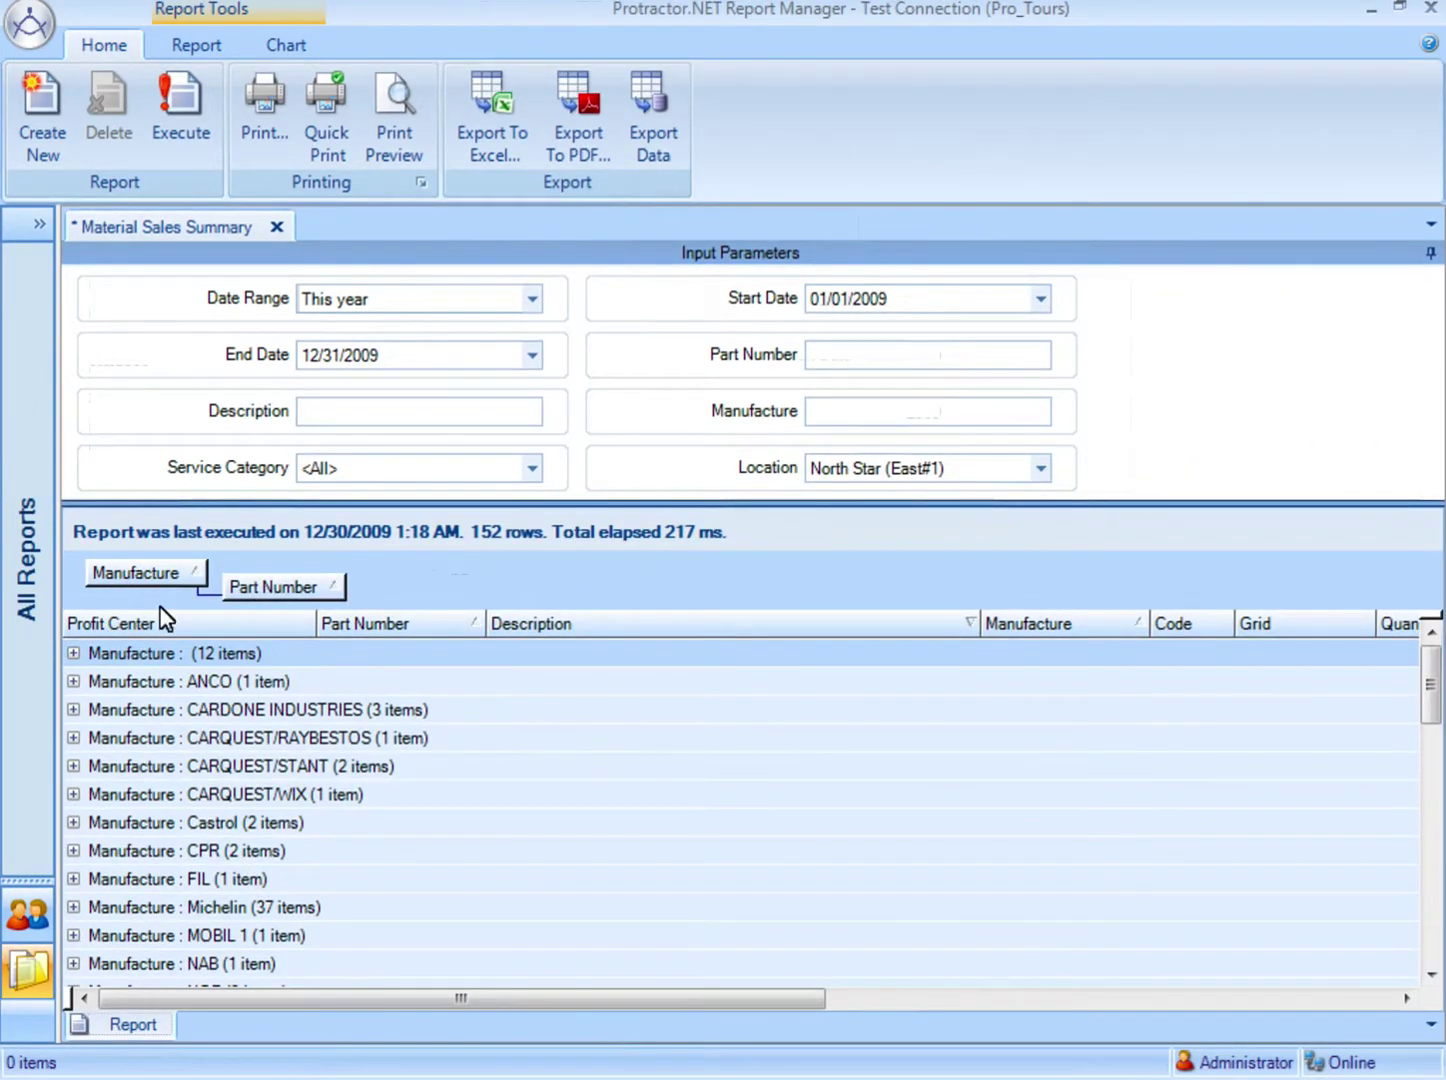
pyautogui.click(74, 907)
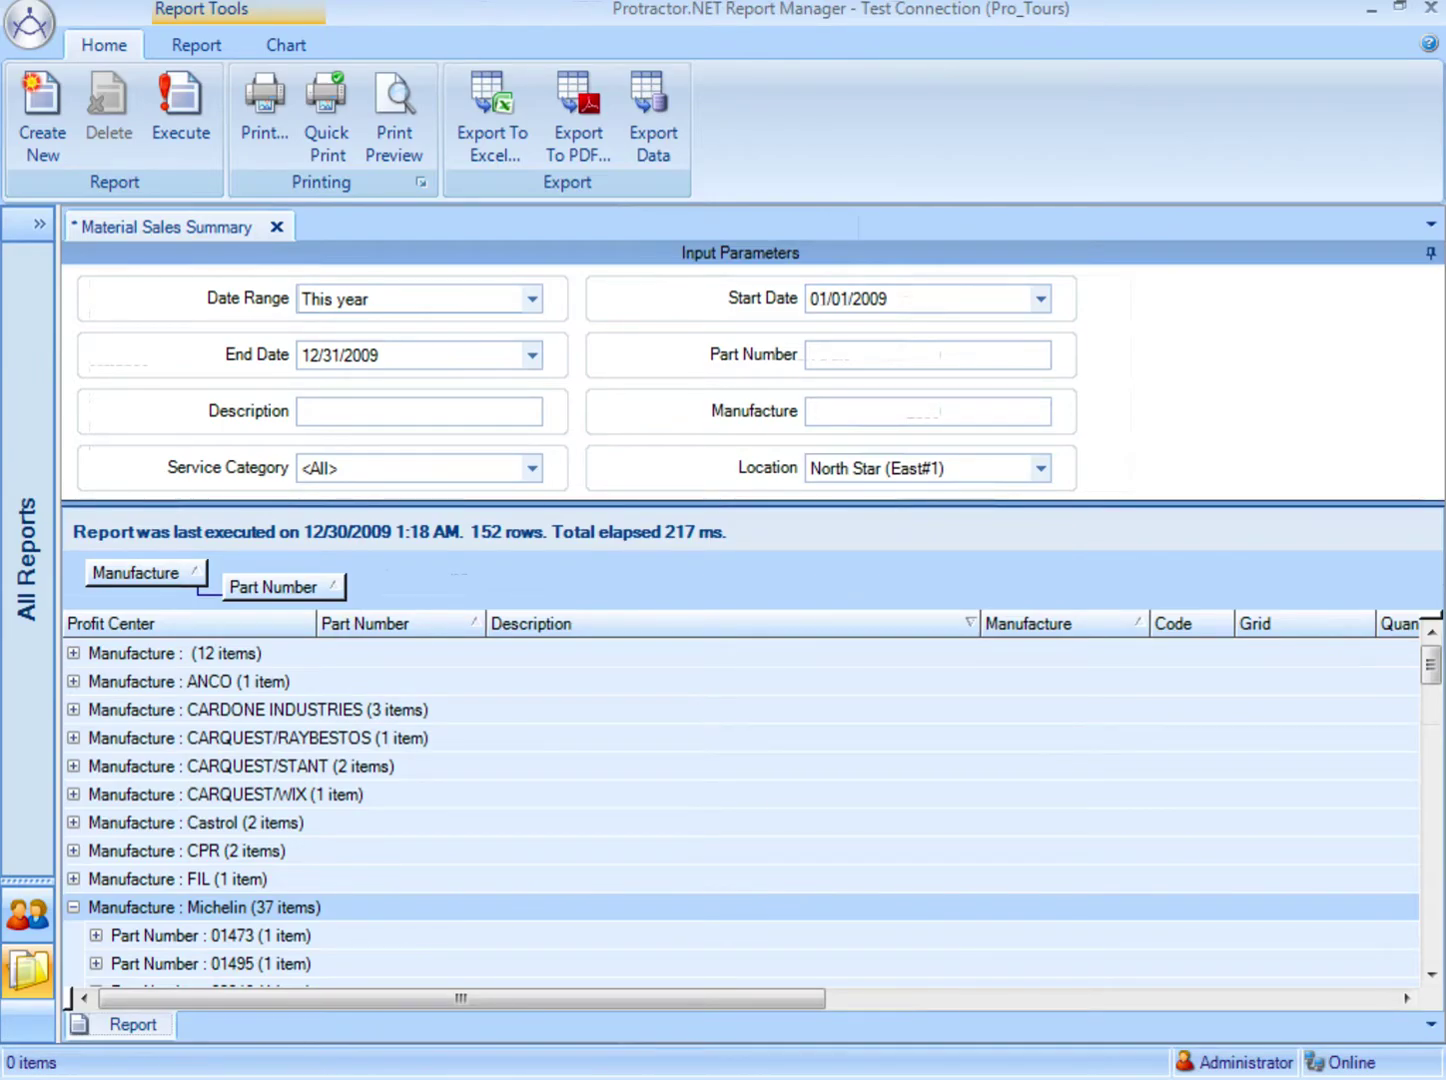
pyautogui.scroll(-2, 549, 864)
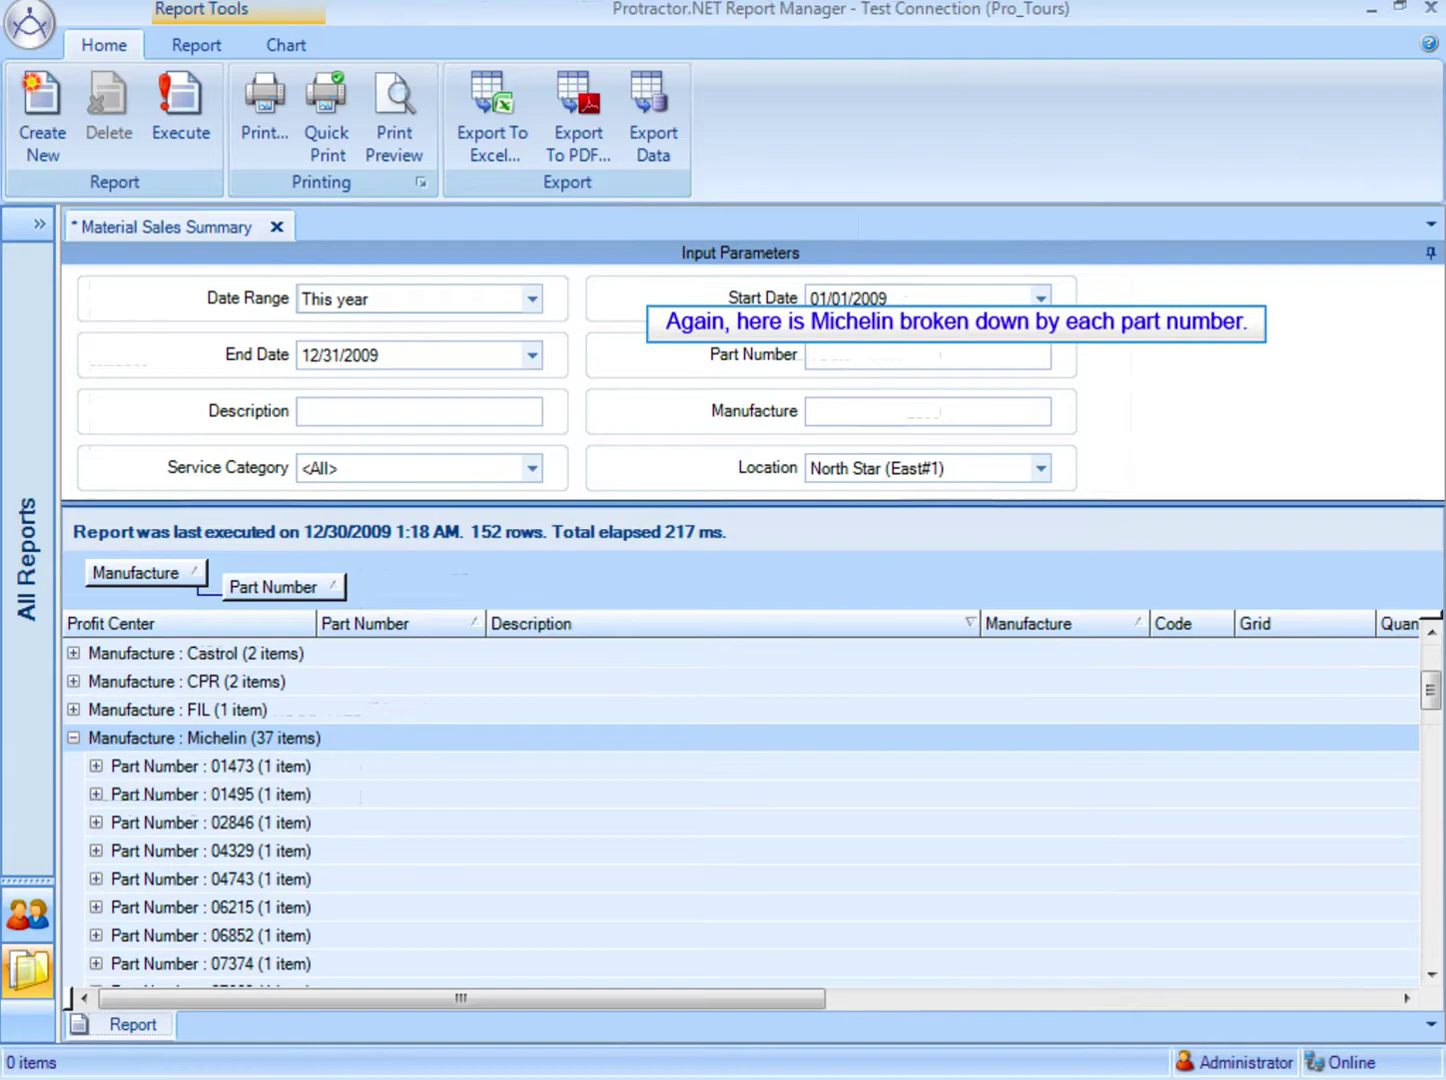
pyautogui.scroll(-4, 384, 785)
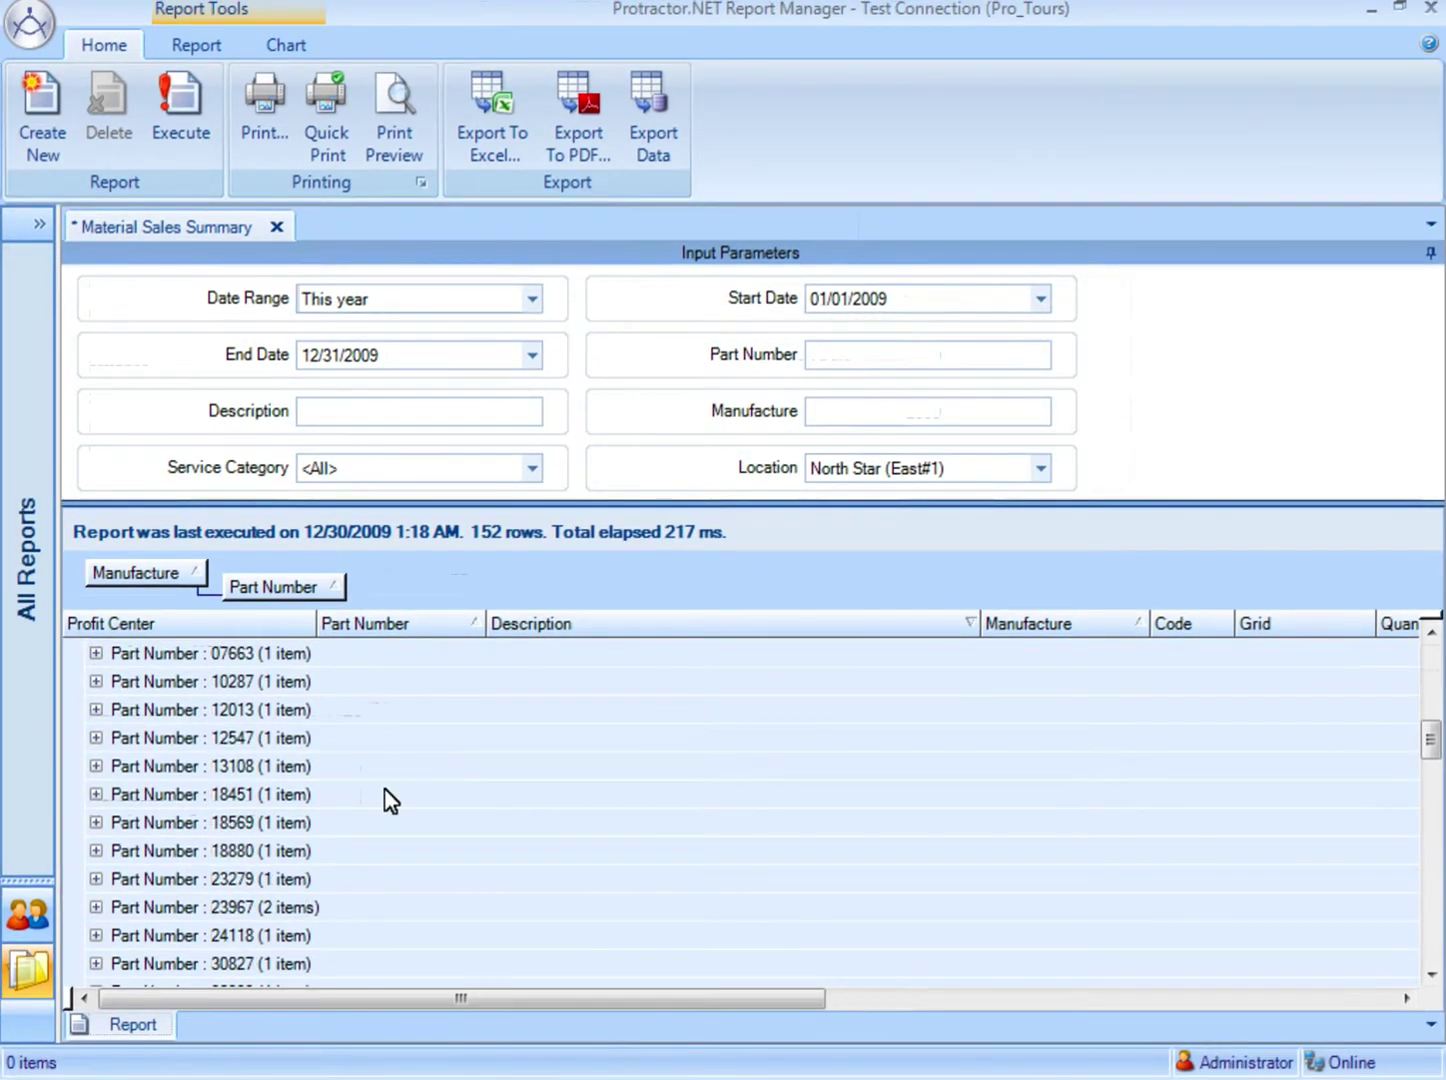
pyautogui.click(96, 907)
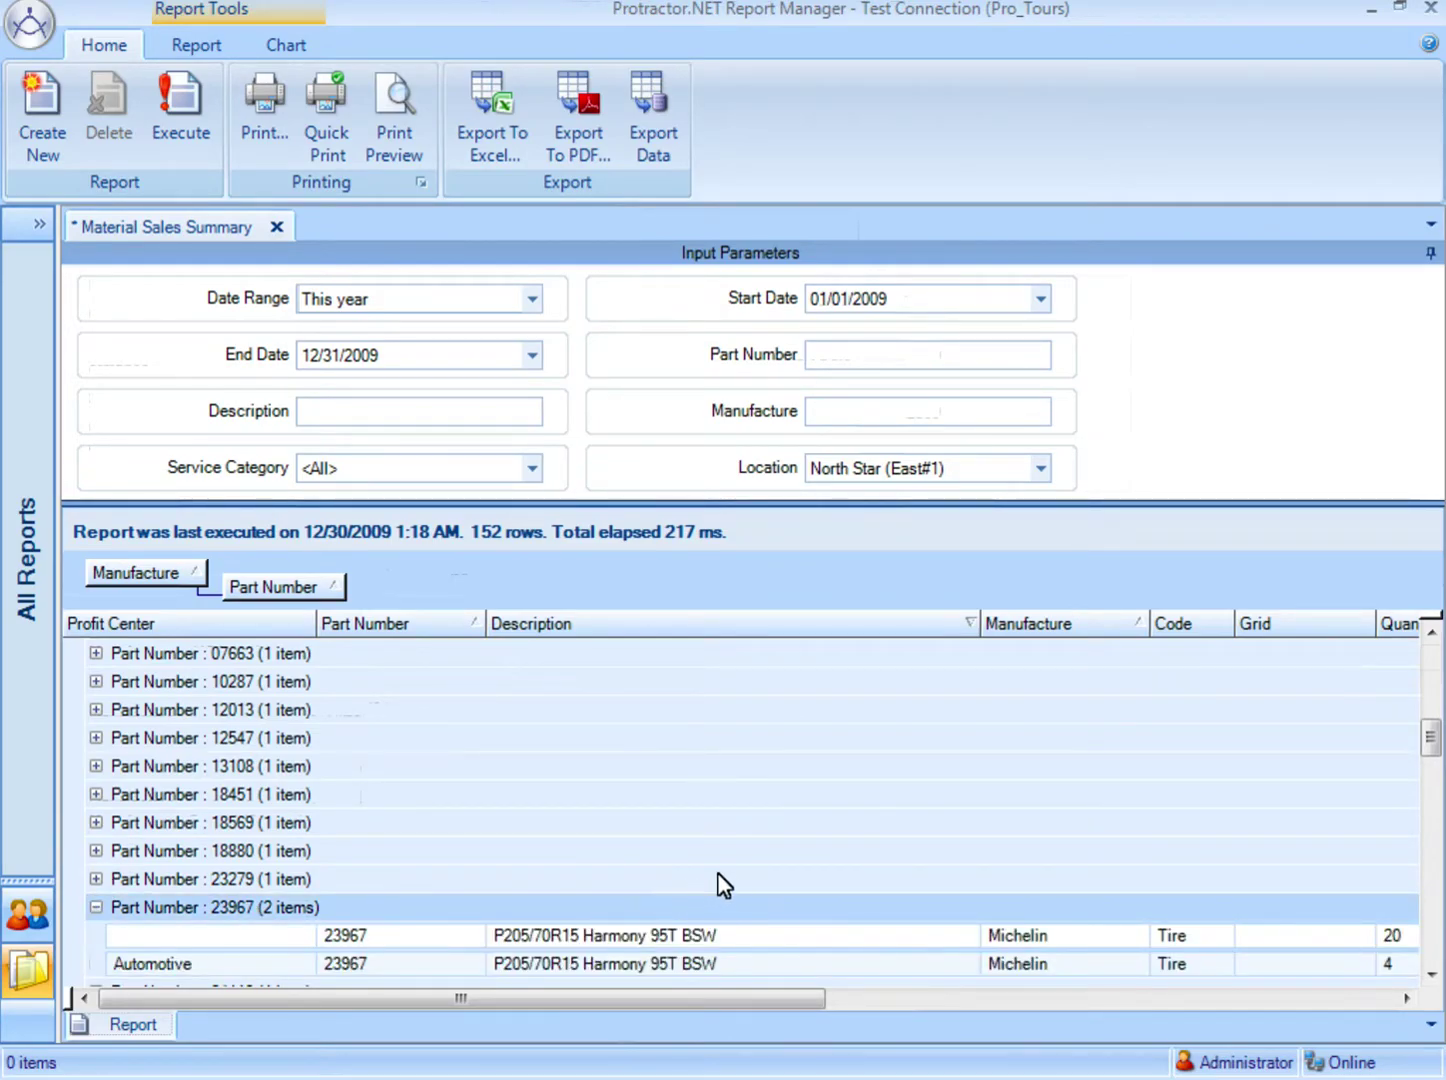
pyautogui.scroll(-1, 736, 874)
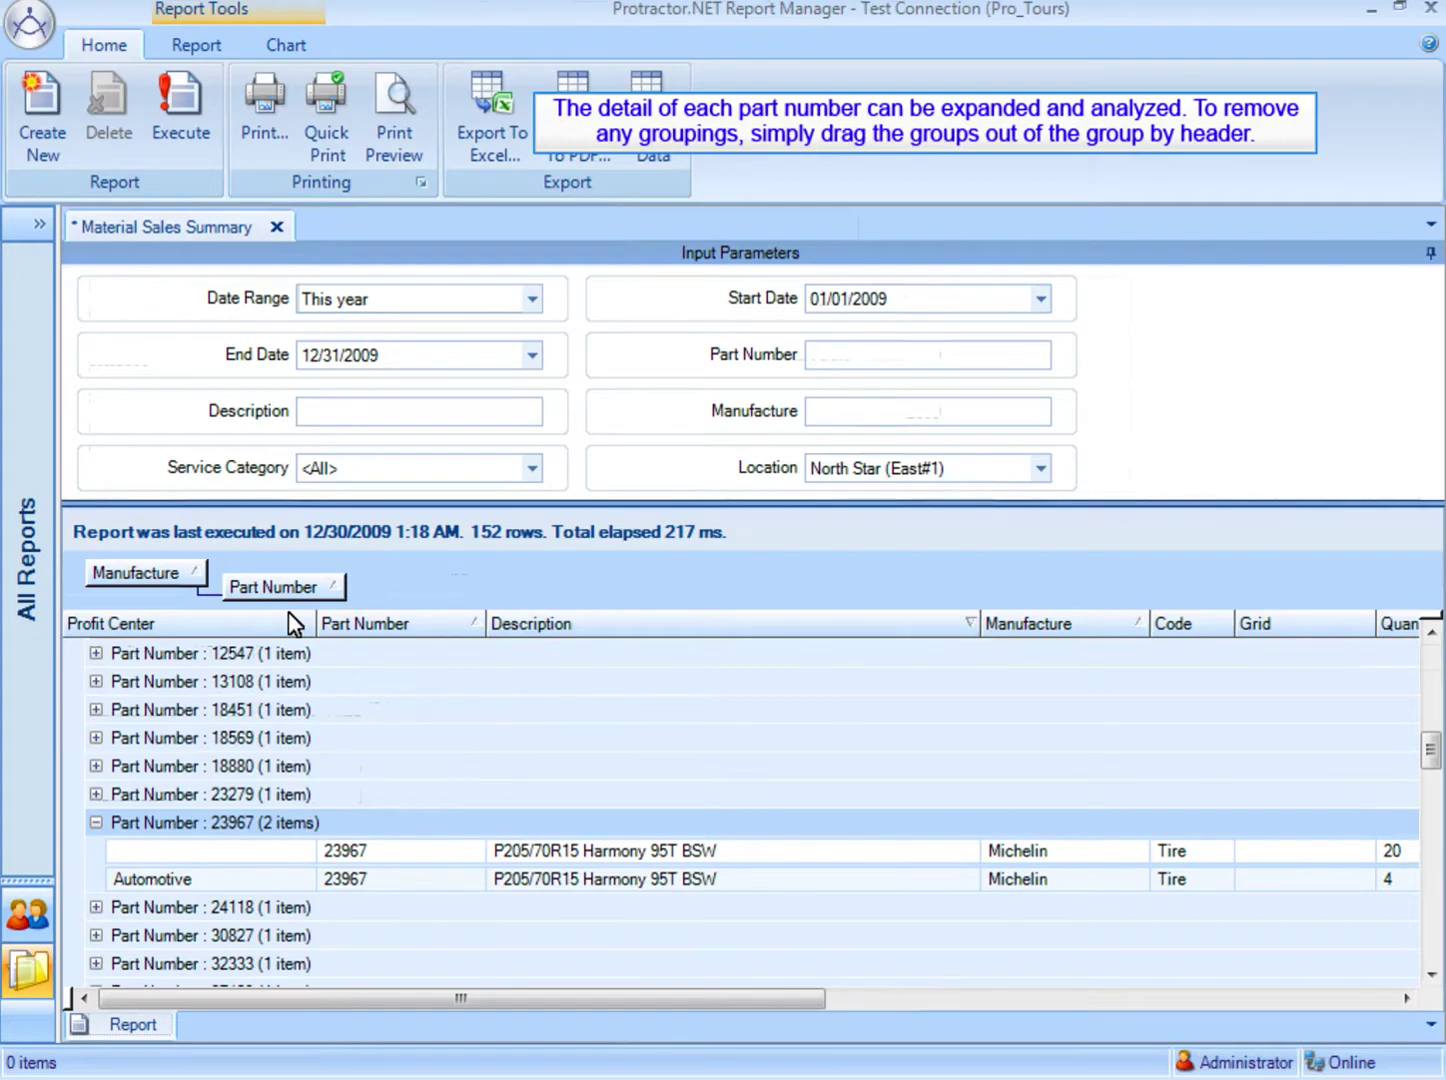
# Drag the Part Number and Manufacture group boxes back into the grid to restore the flat 152-row list
pyautogui.moveTo(283, 587); pyautogui.dragTo(440, 738)
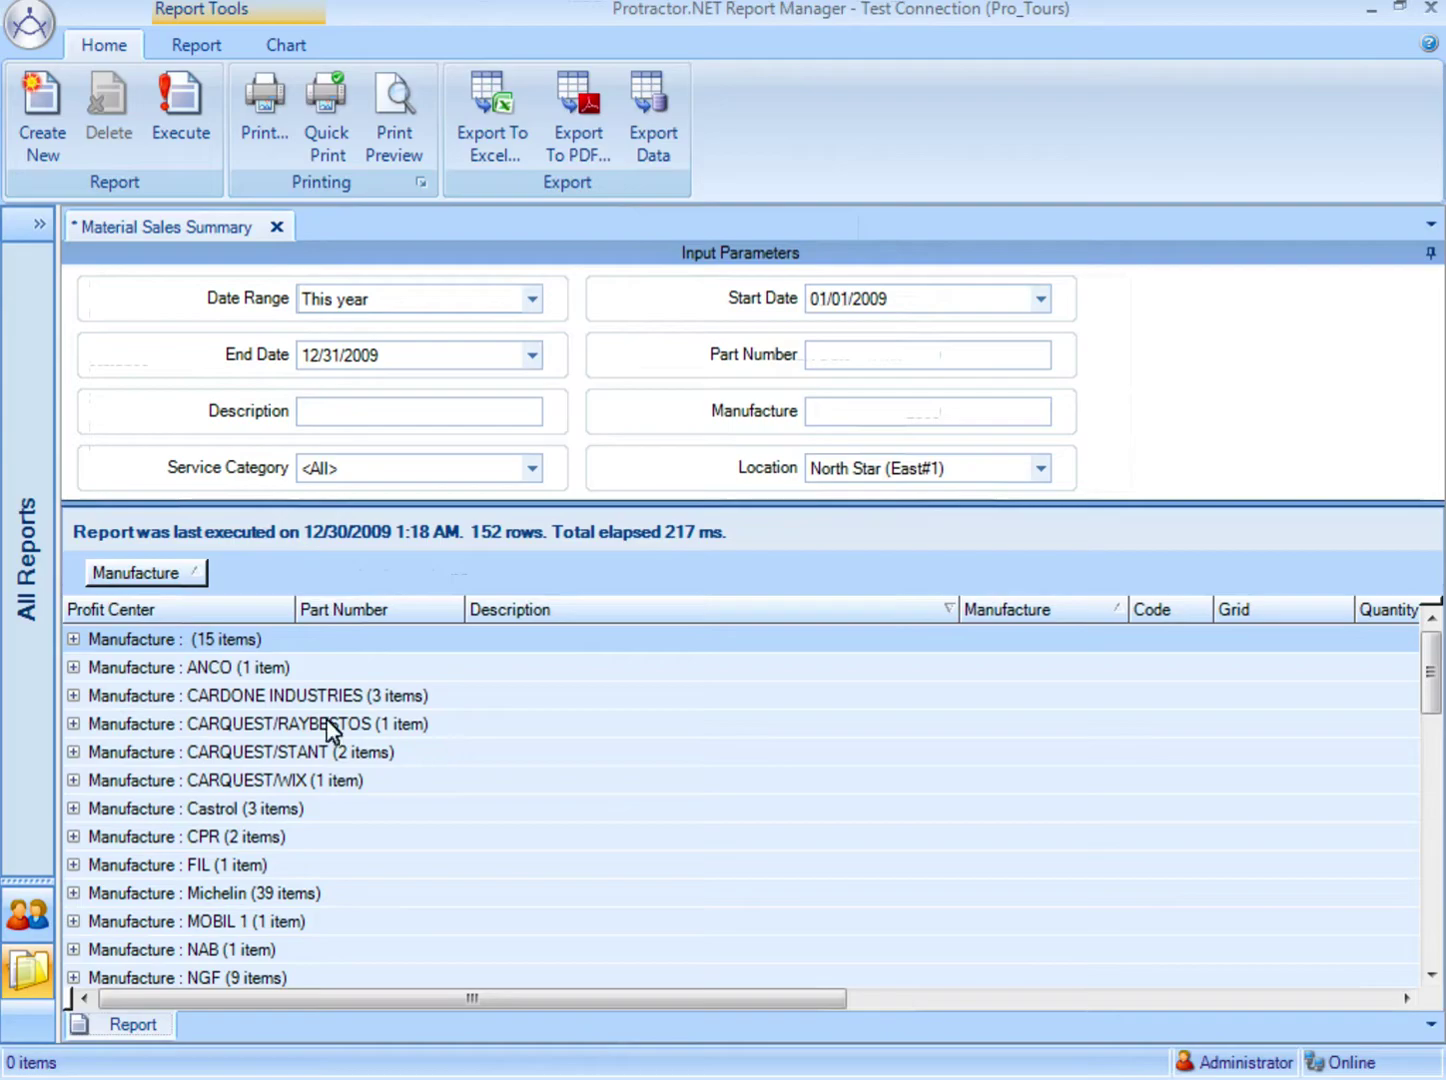
pyautogui.moveTo(179, 590); pyautogui.dragTo(518, 756)
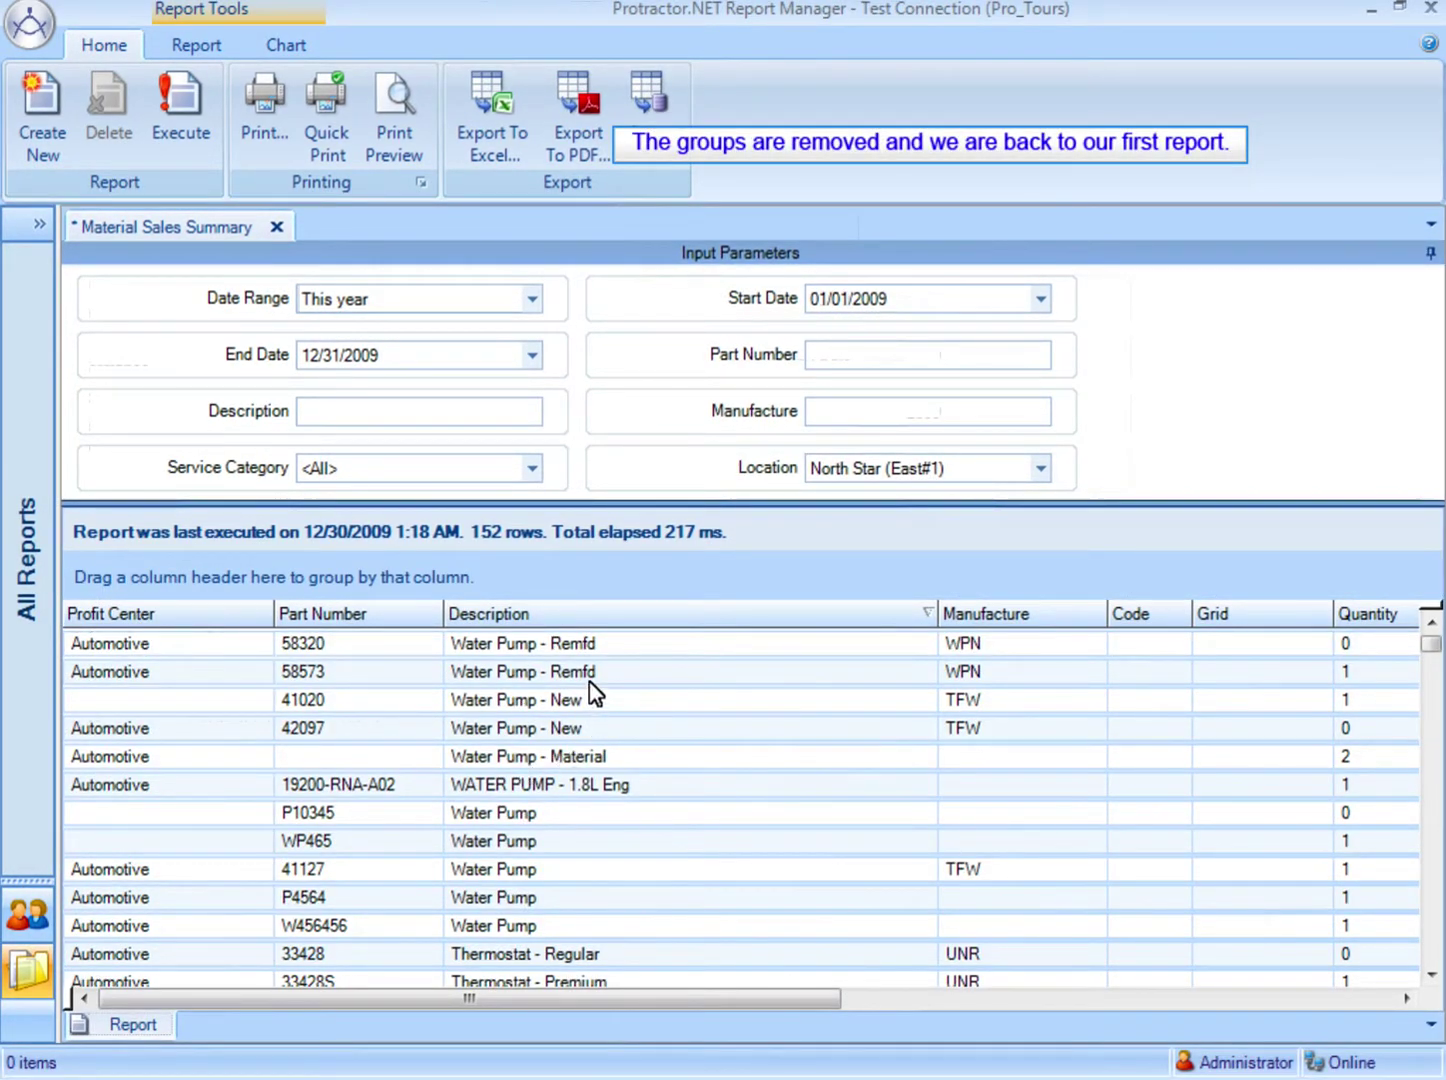
pyautogui.rightClick(597, 628)
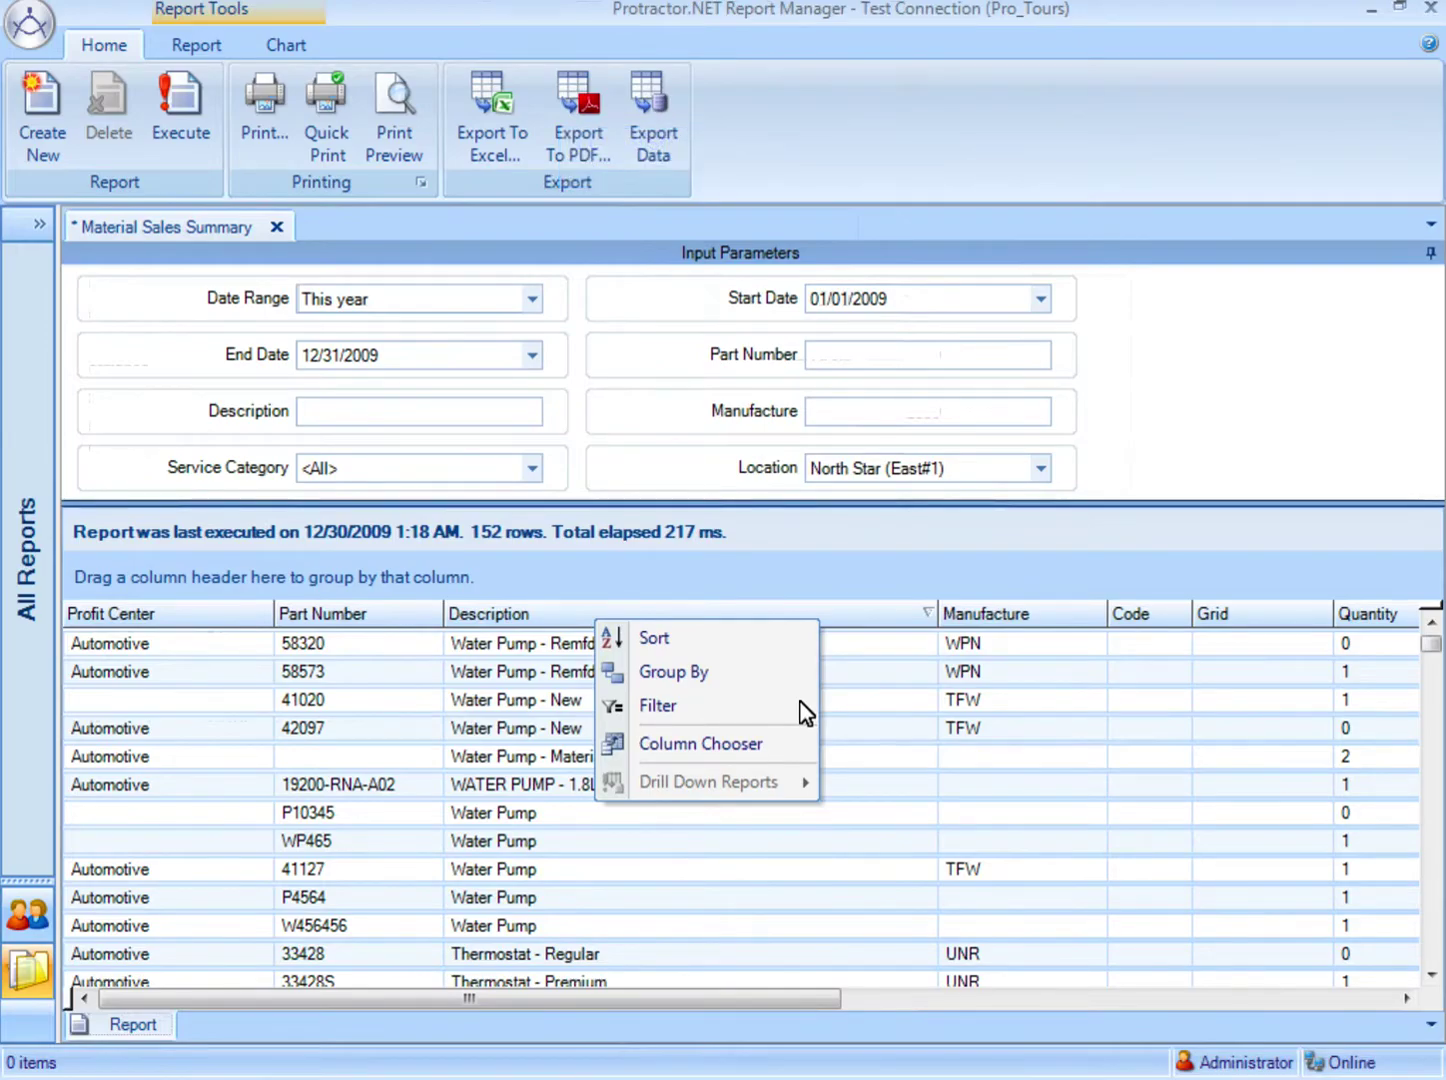
# Add and apply a filter where Description contains 'water'
pyautogui.click(805, 709)
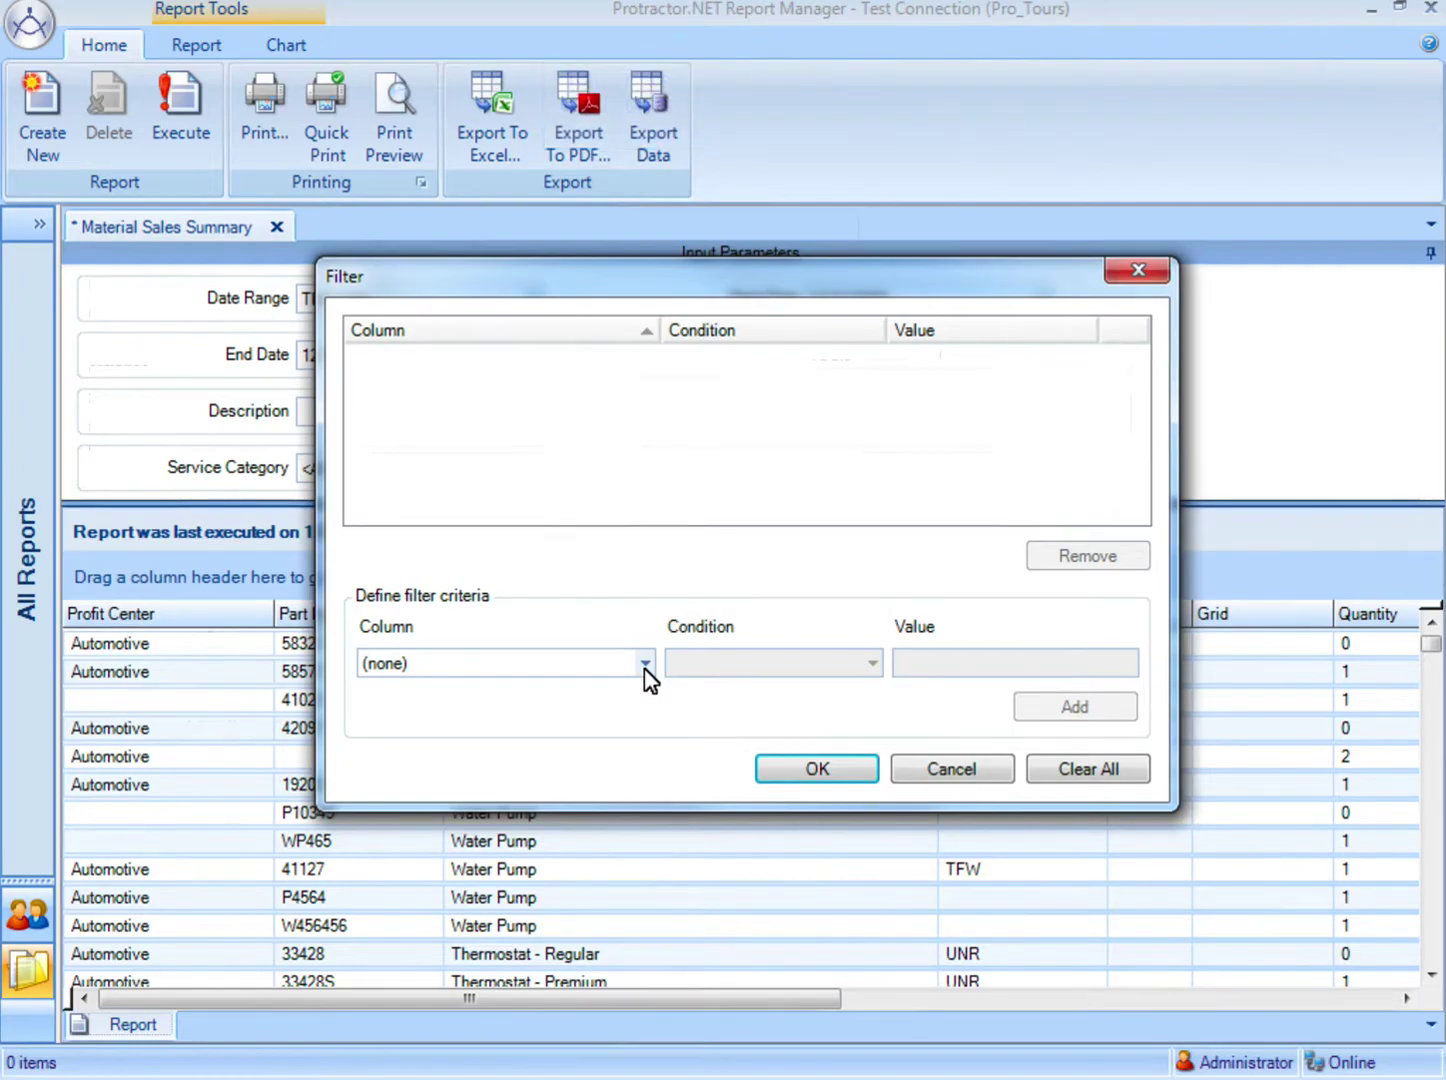
pyautogui.click(646, 665)
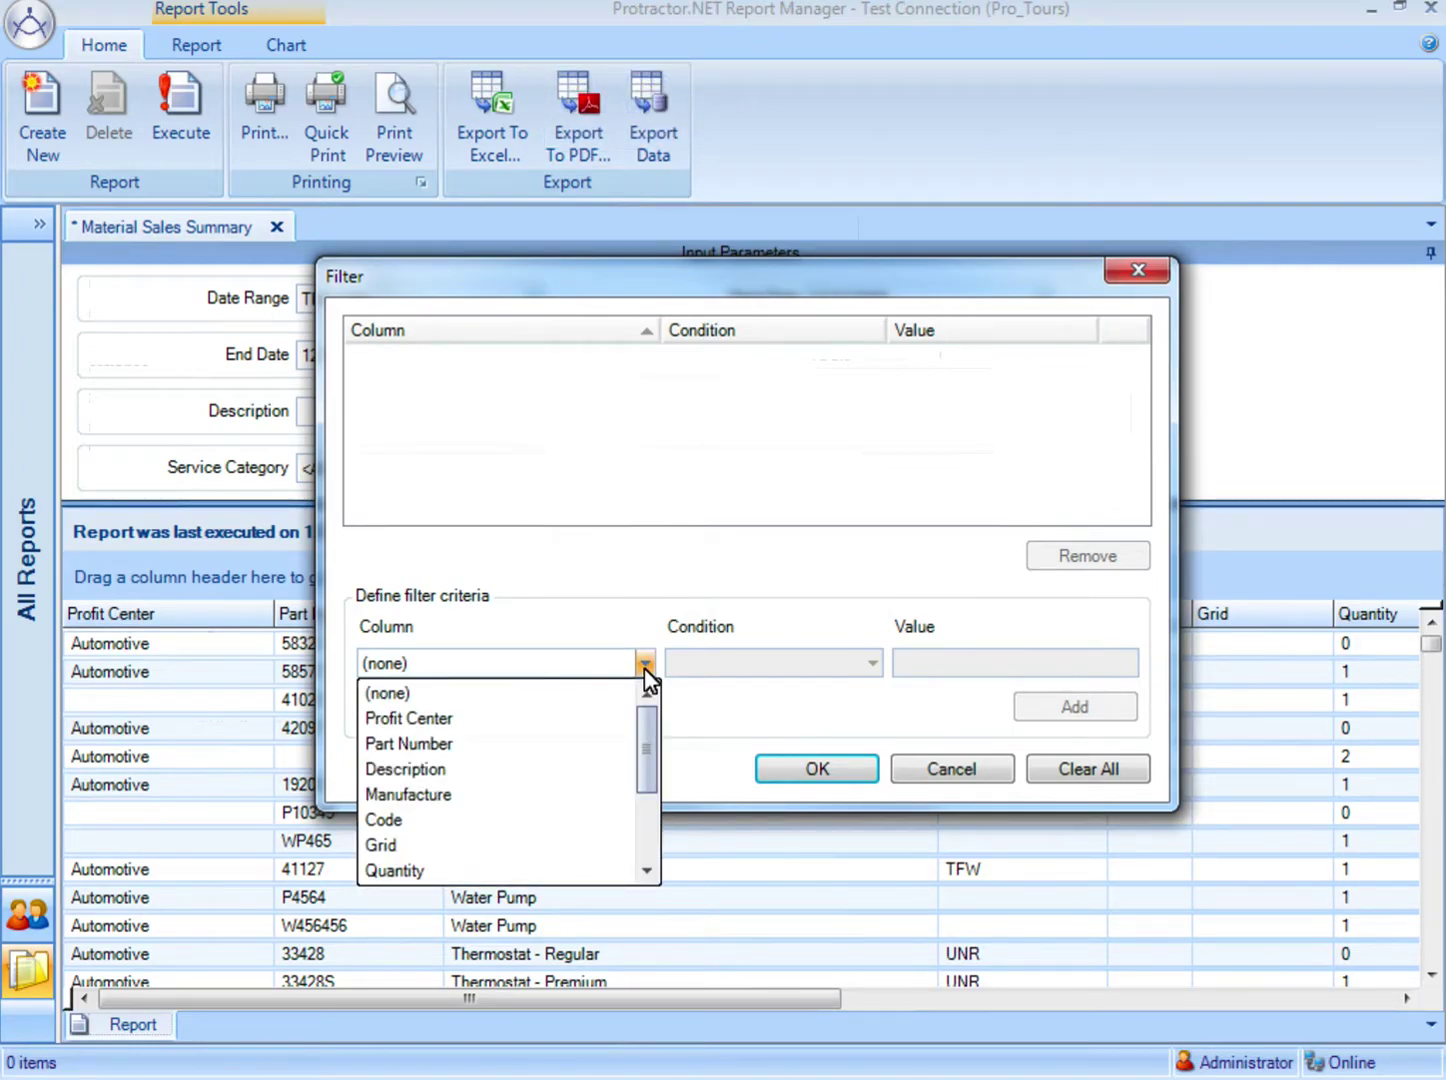
pyautogui.click(563, 769)
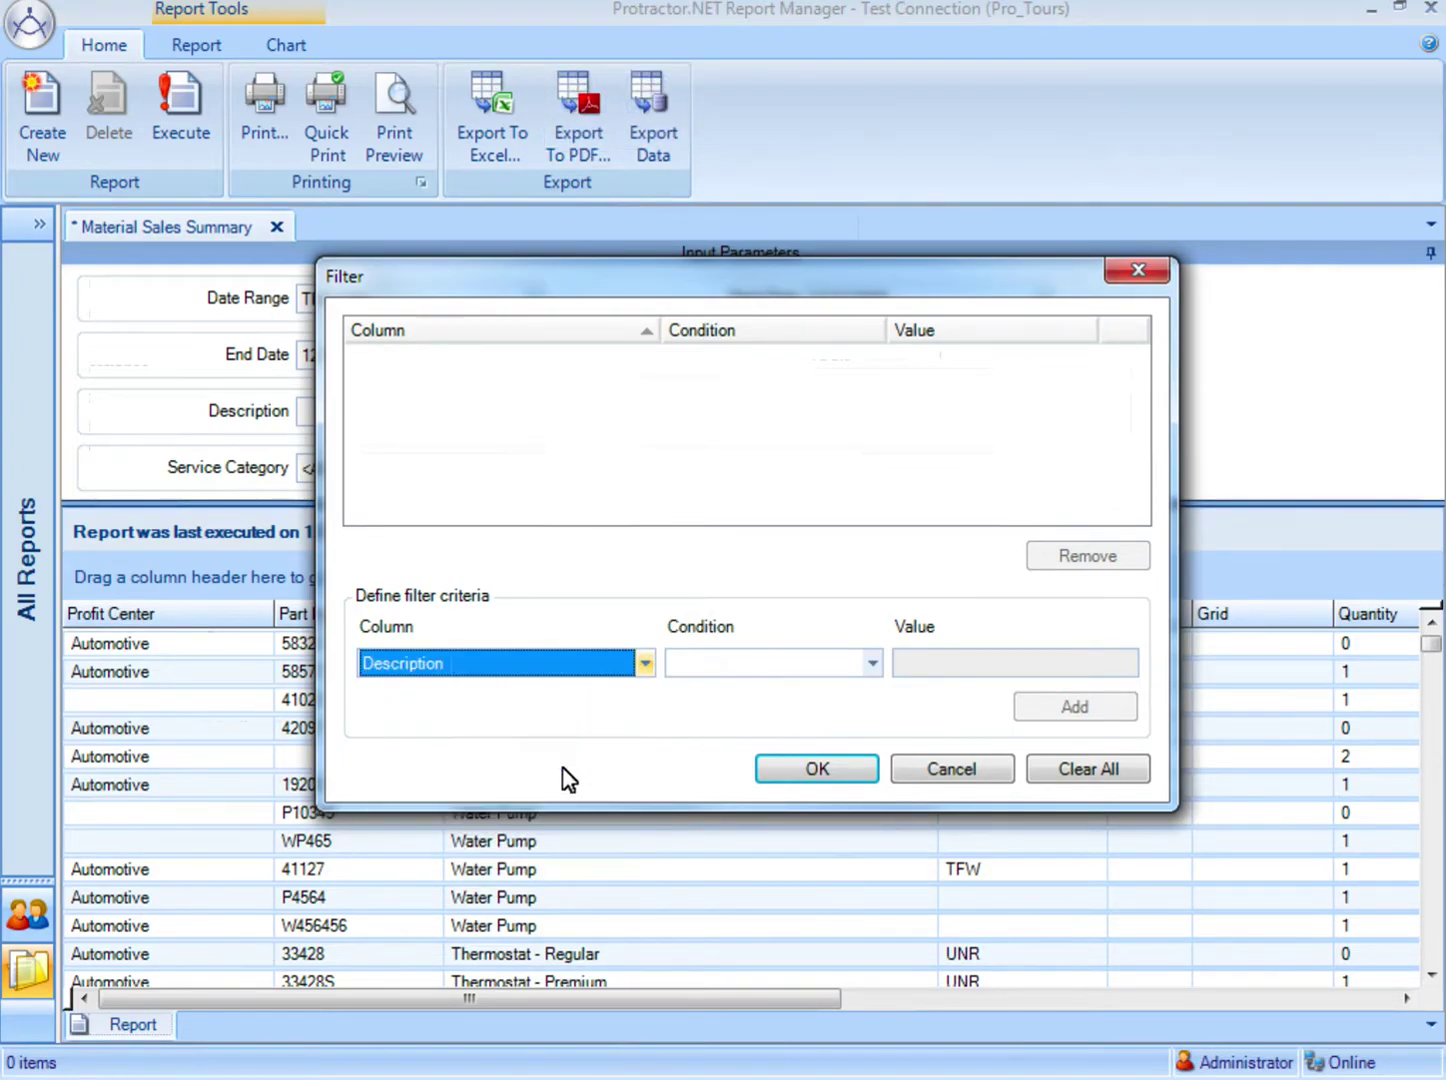
pyautogui.click(872, 665)
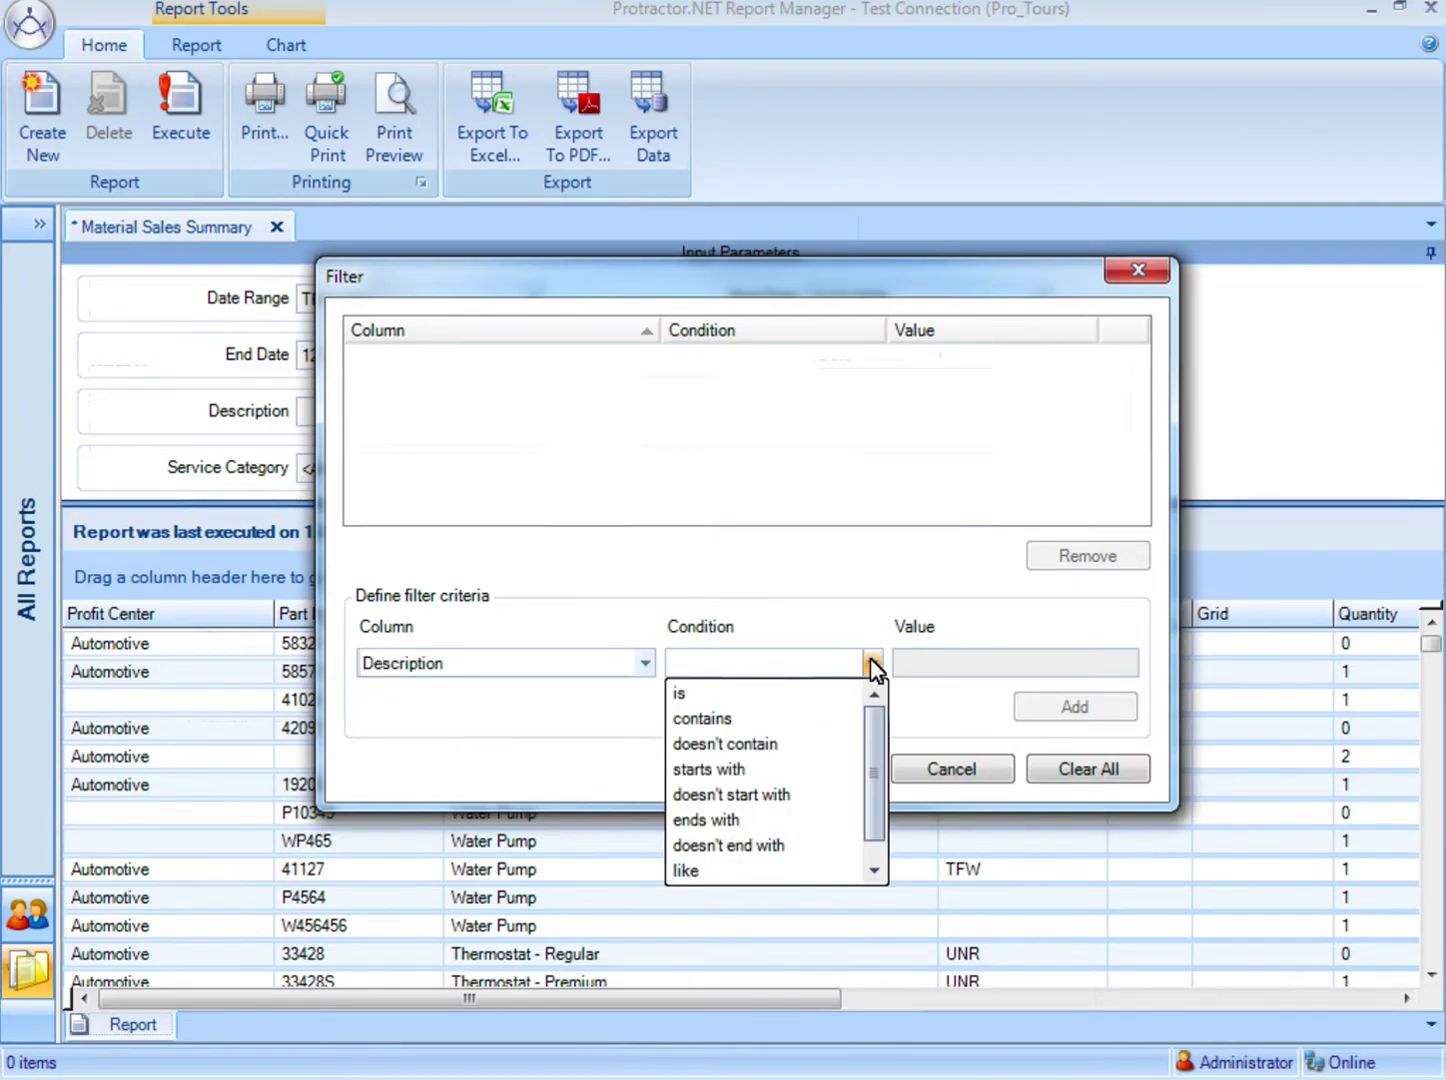
pyautogui.click(836, 716)
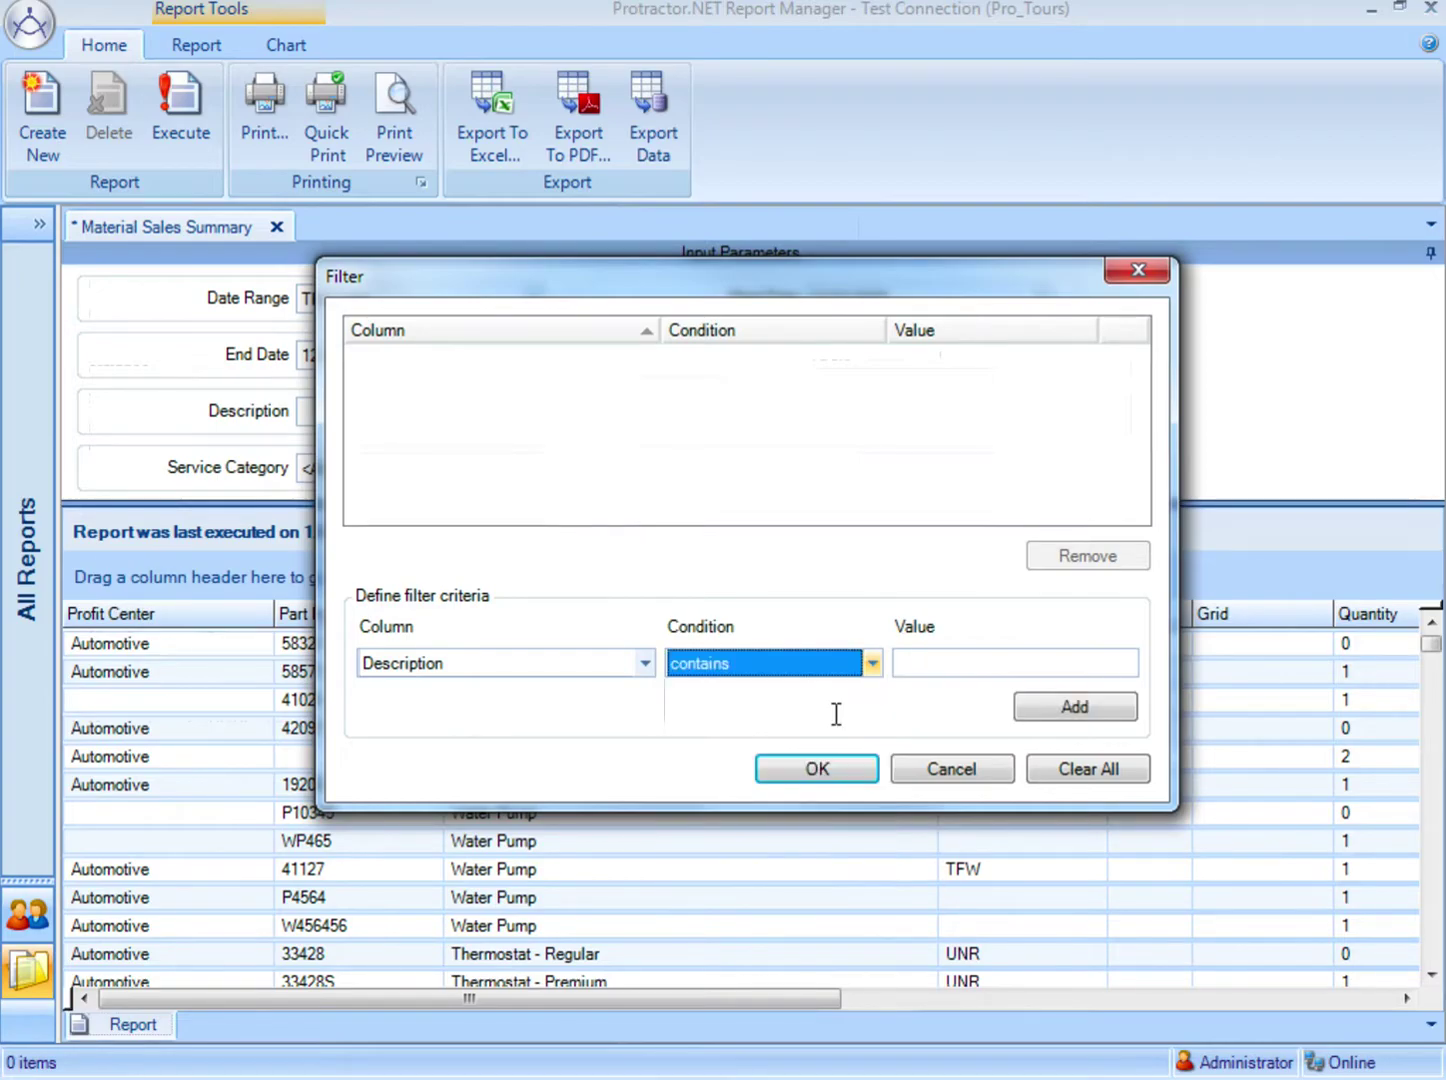
pyautogui.click(918, 666)
pyautogui.write('water')
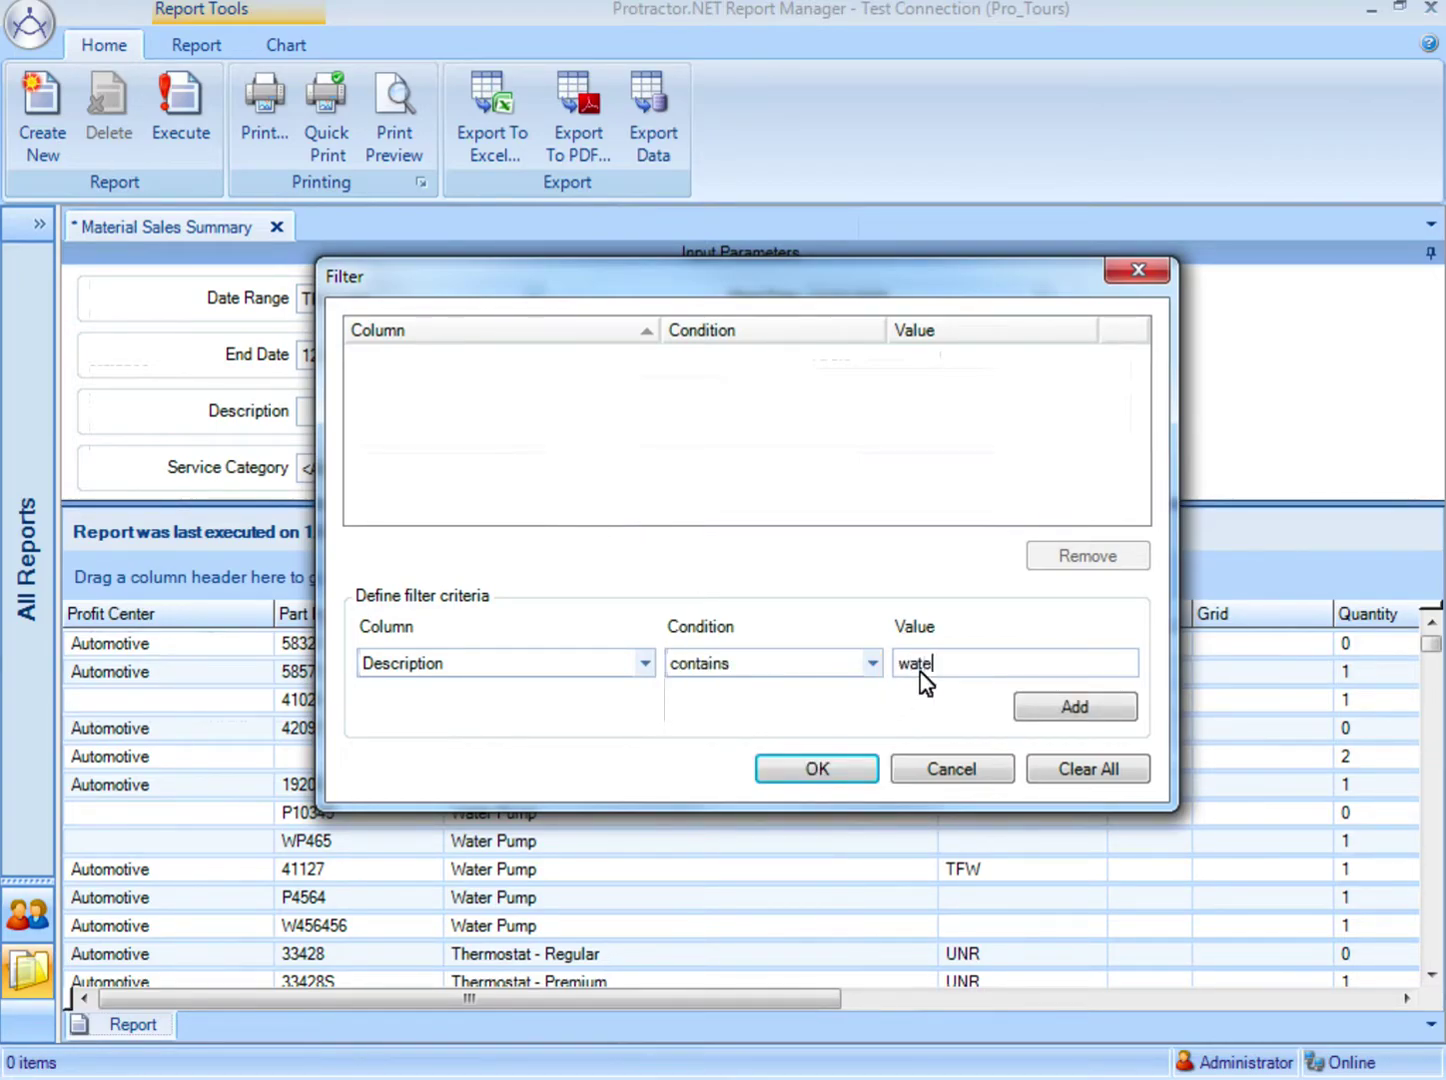
pyautogui.click(1089, 719)
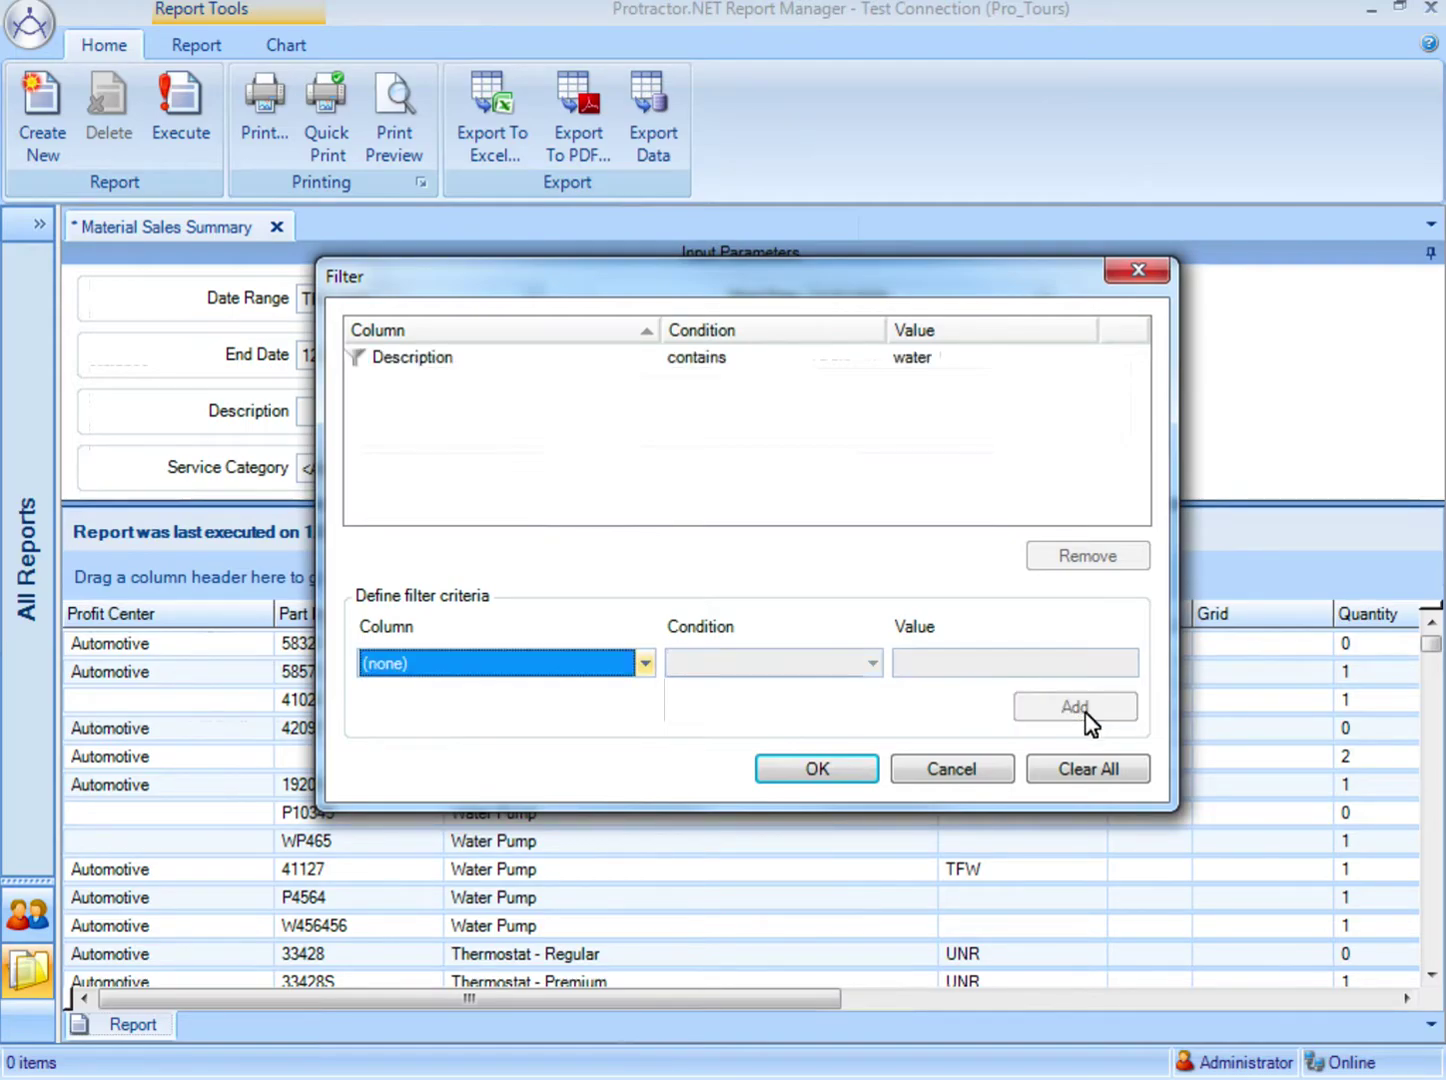
pyautogui.click(864, 776)
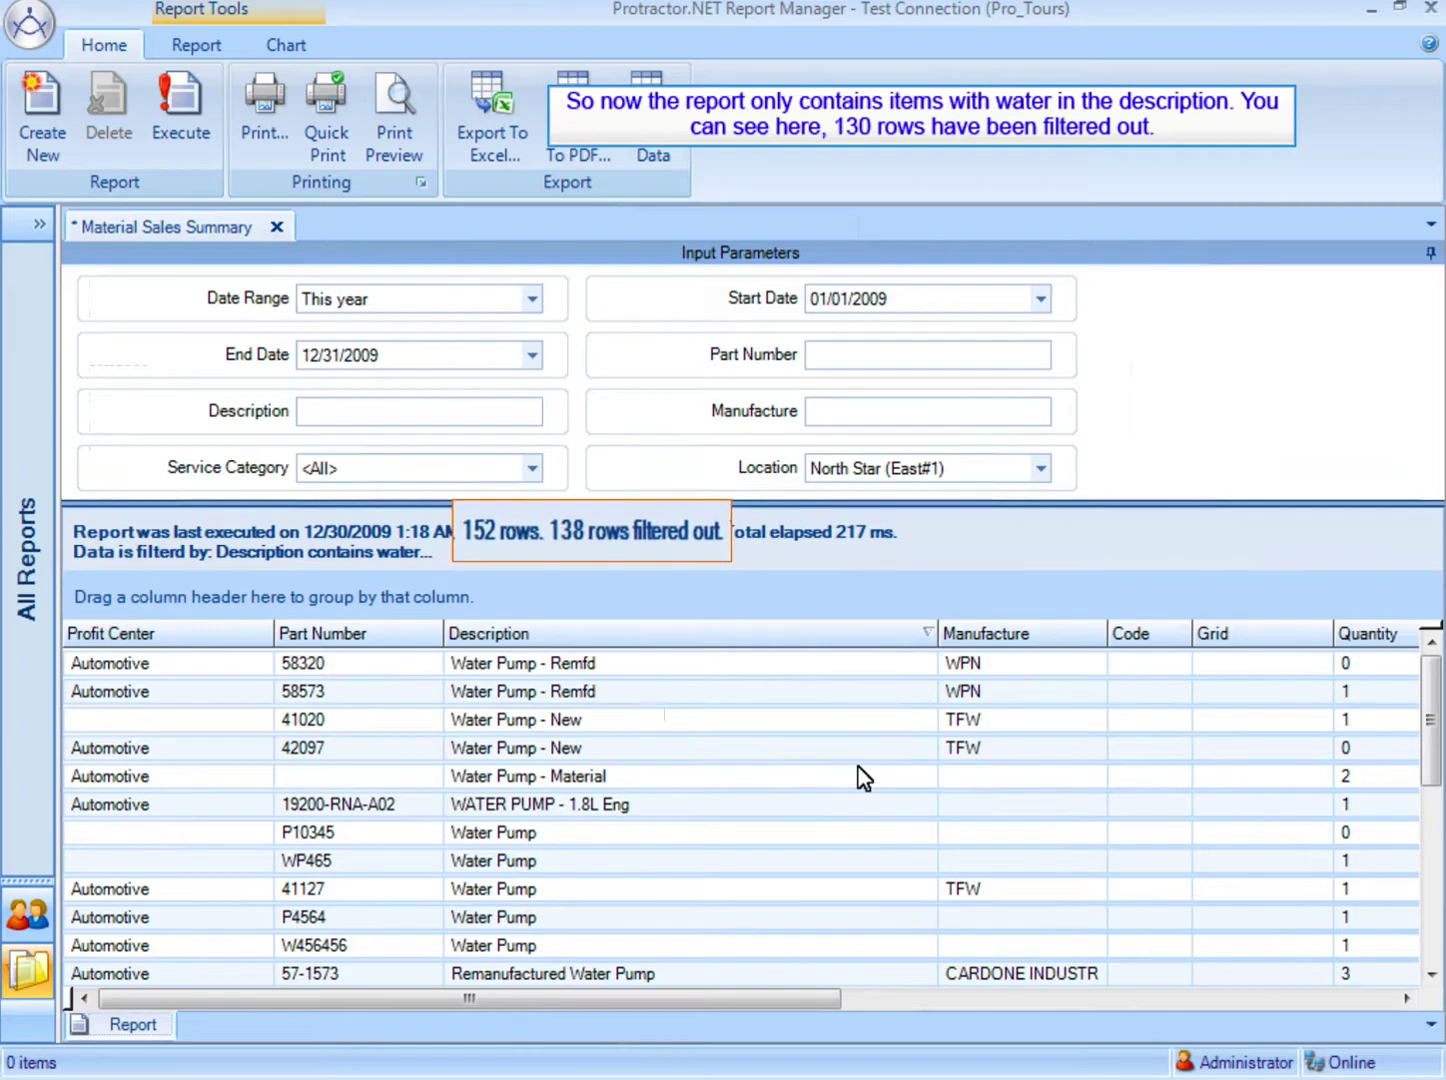
# Remove the Description contains 'water' filter so all 152 rows show again
pyautogui.rightClick(623, 650)
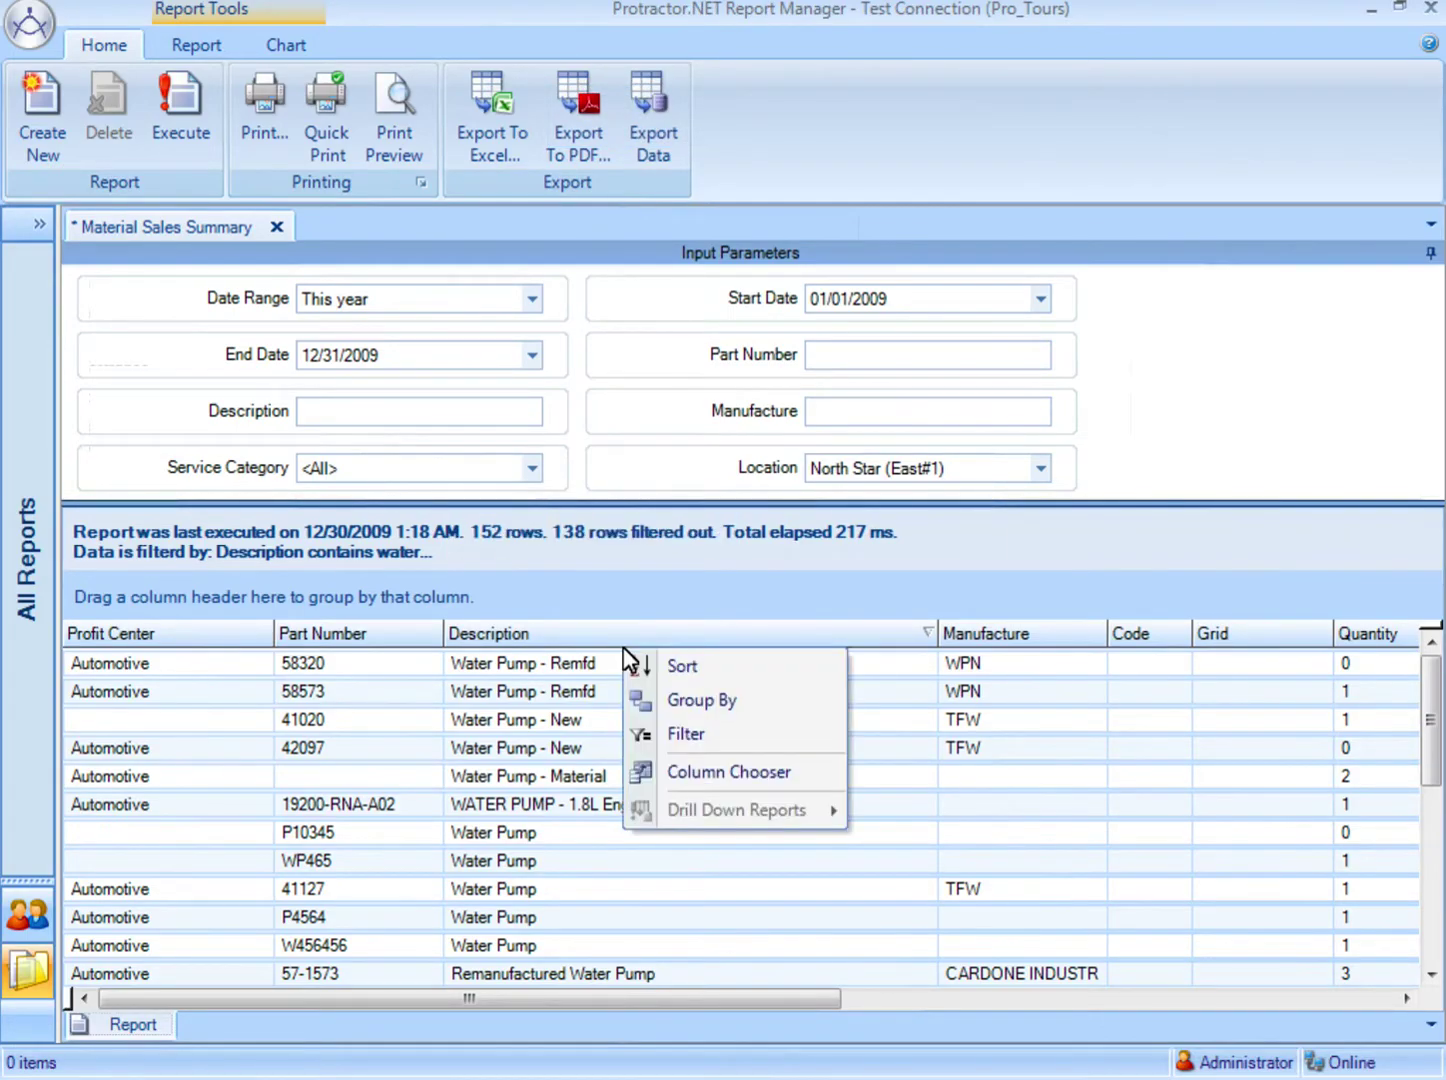
pyautogui.click(694, 736)
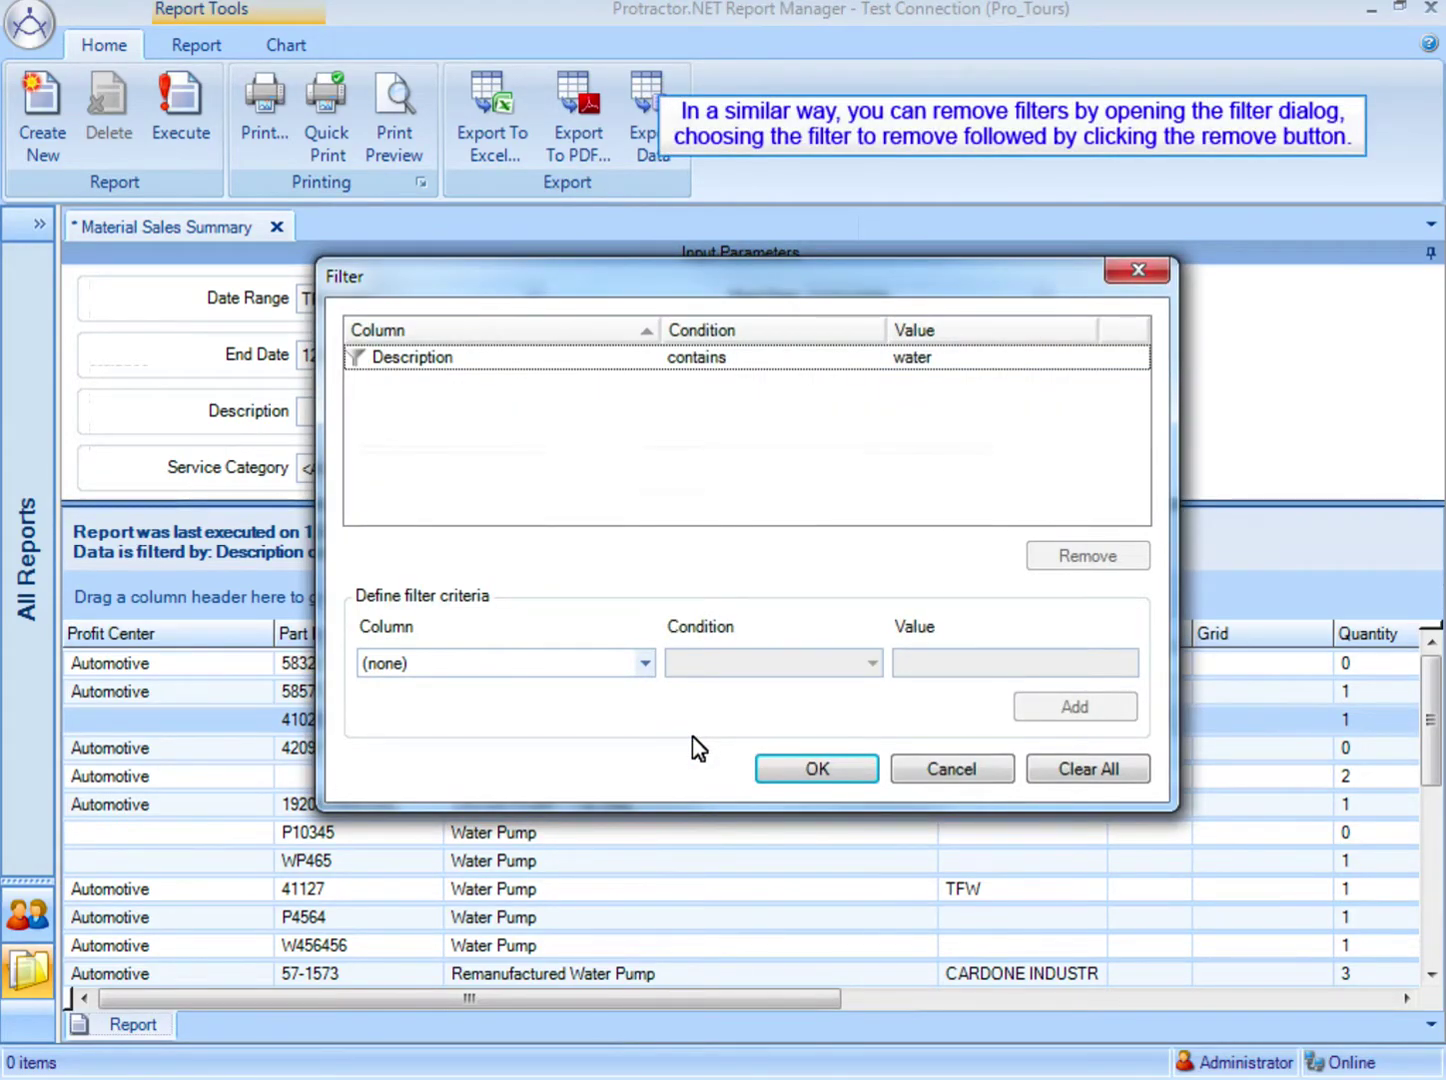
pyautogui.click(497, 368)
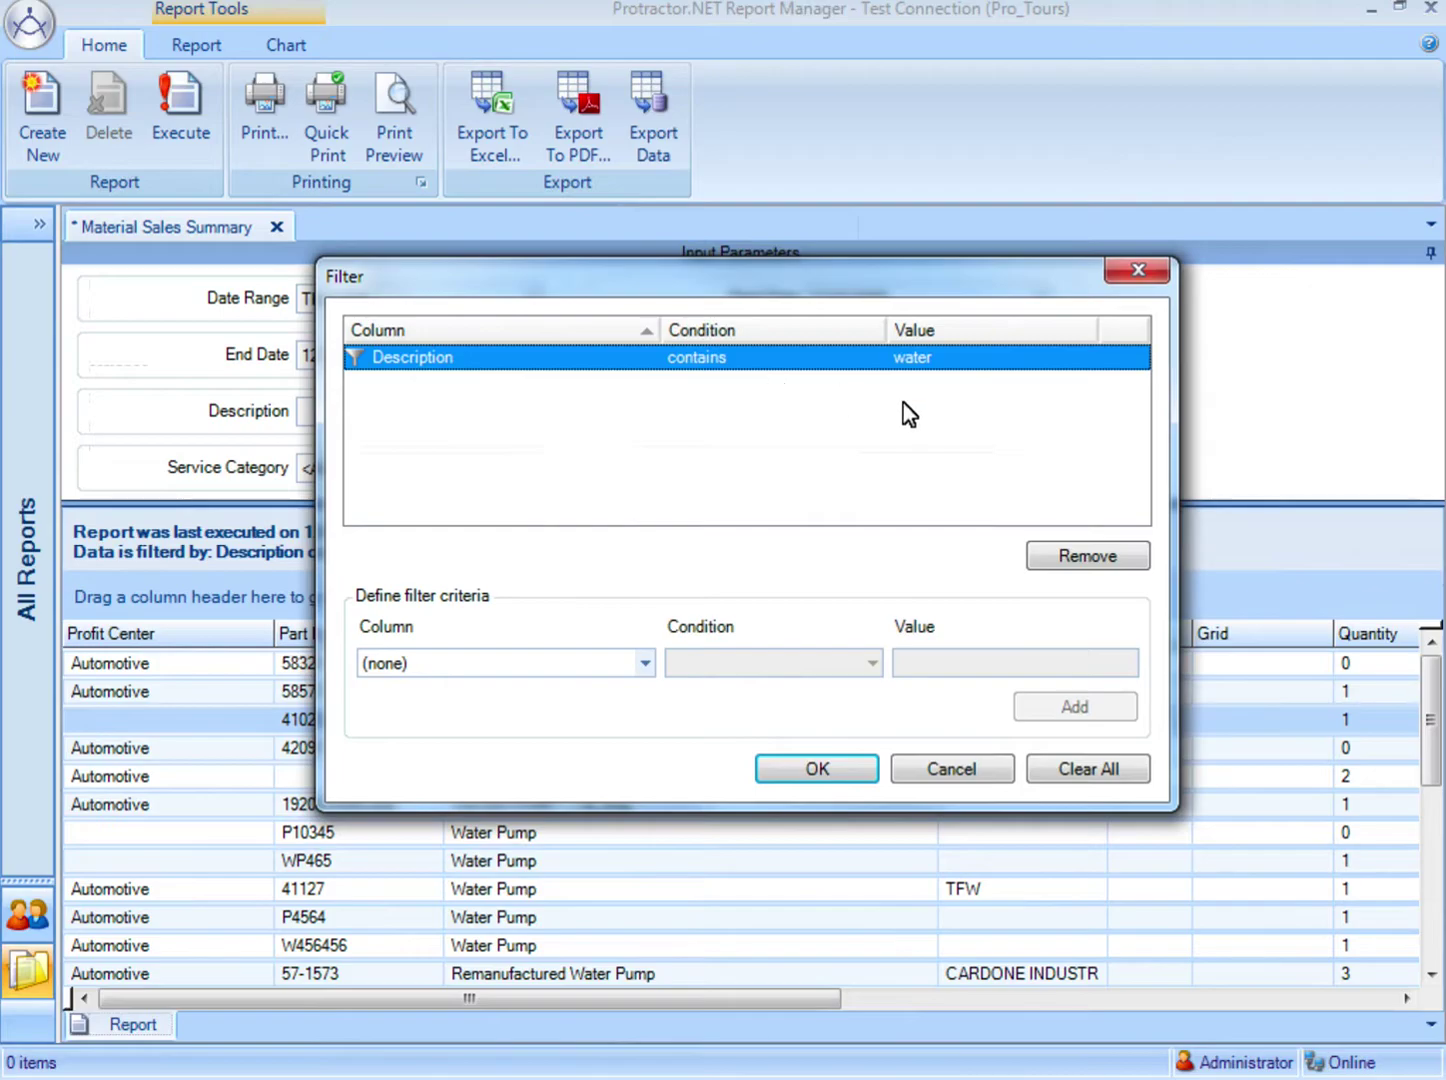
pyautogui.click(1066, 558)
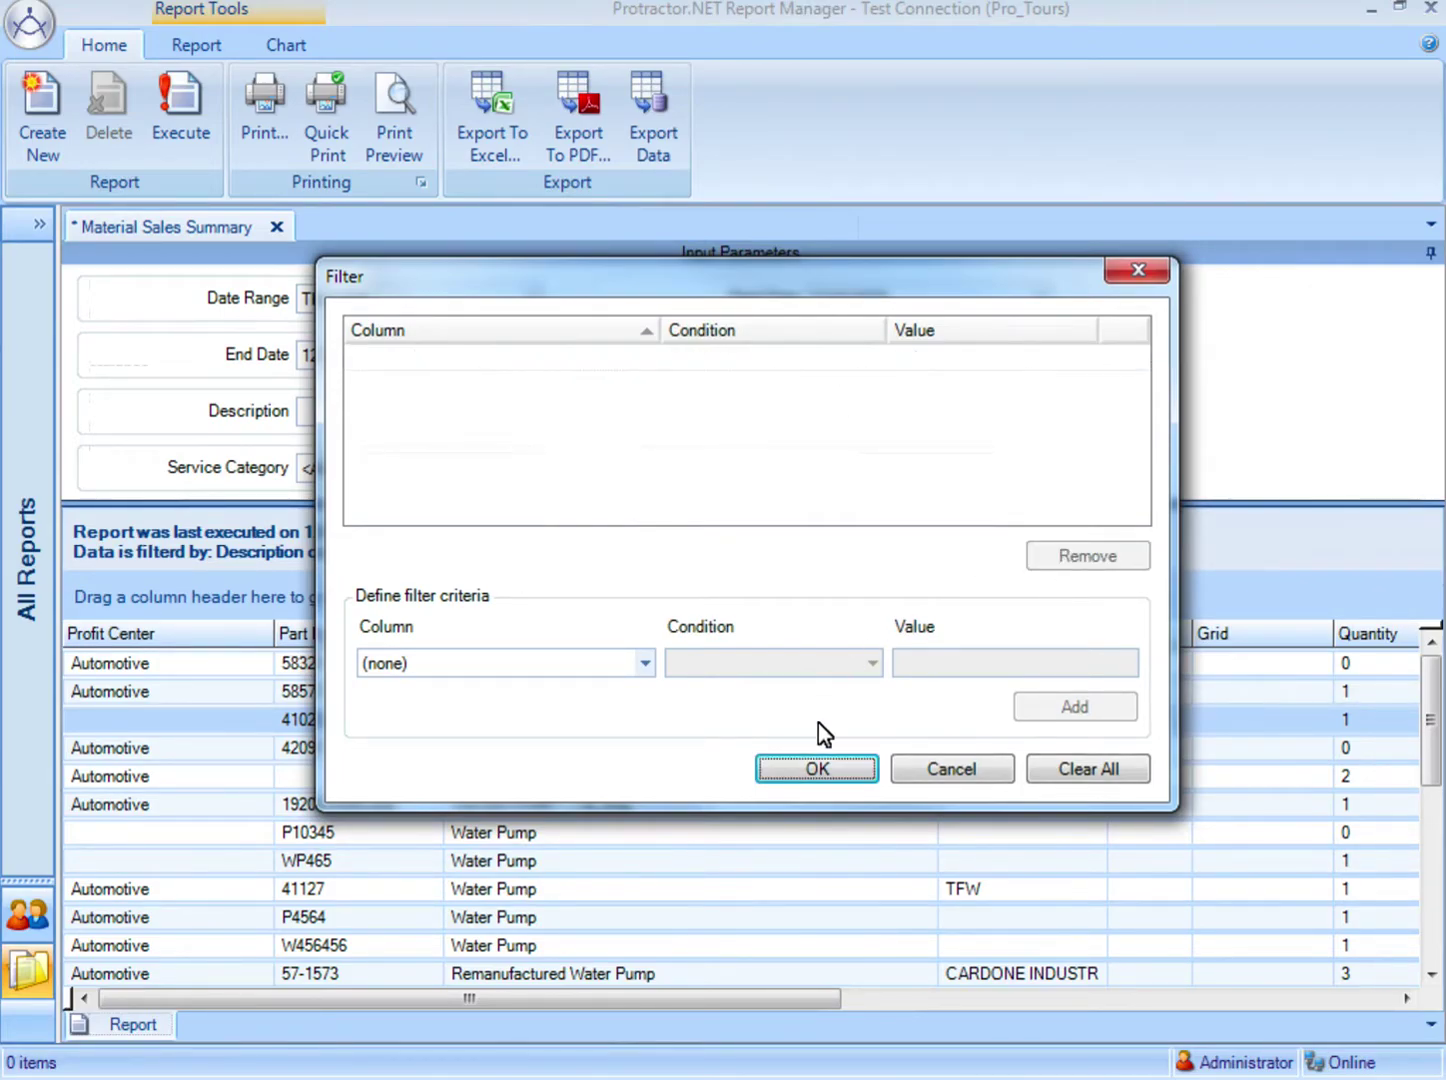
pyautogui.click(818, 771)
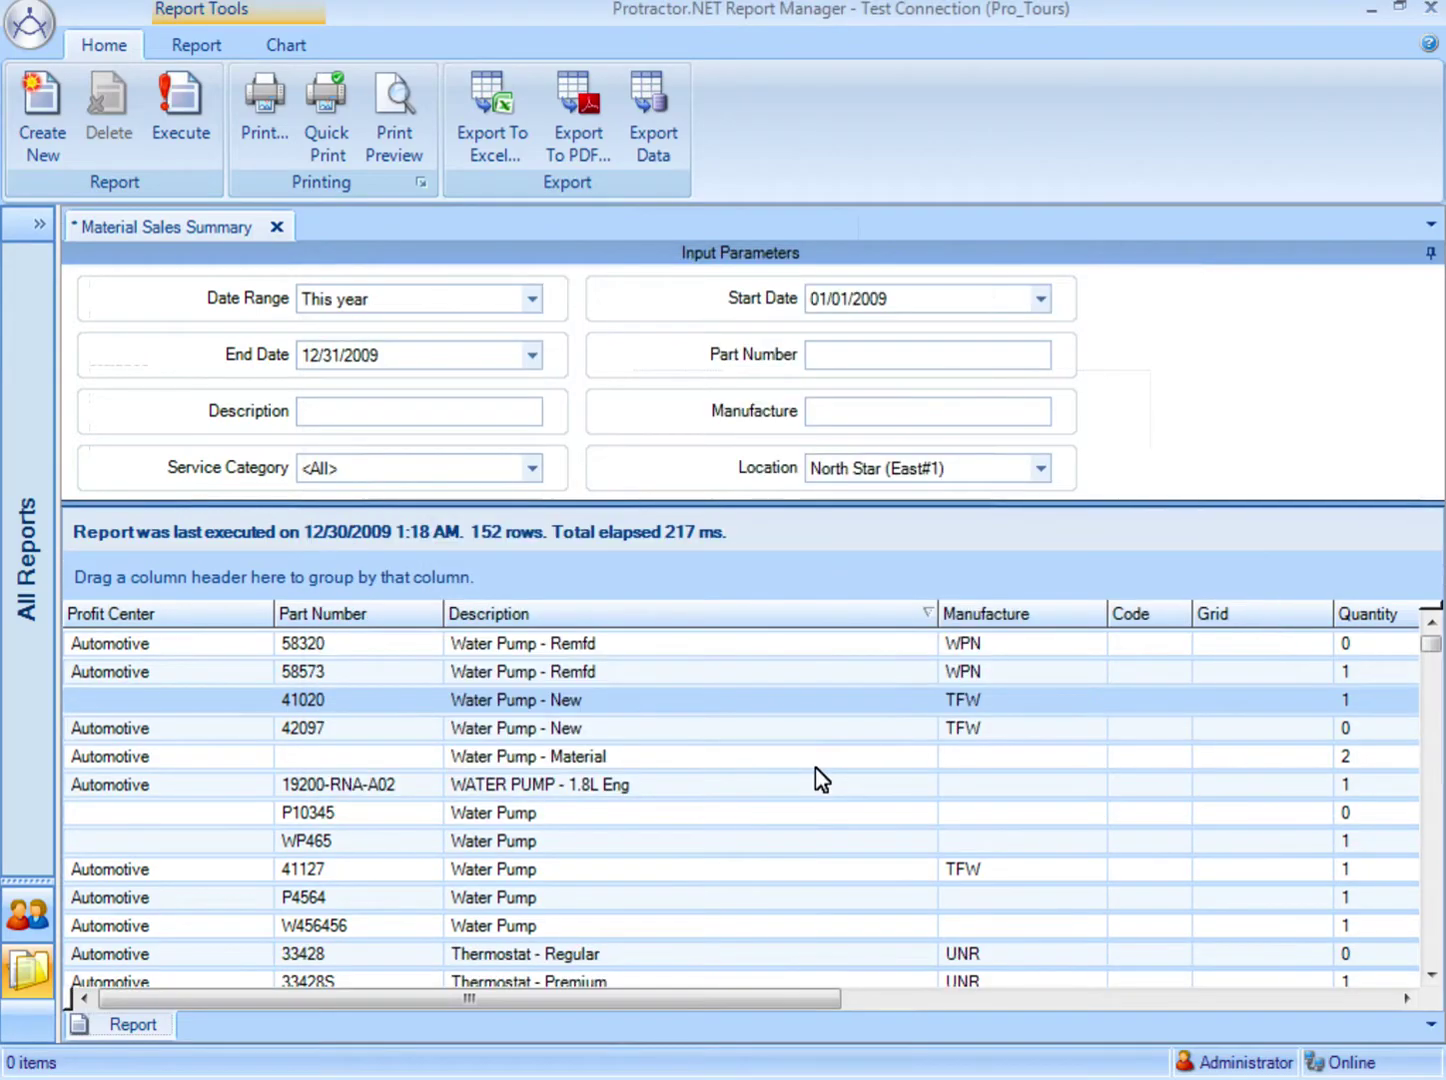
# Uncheck Profit Center and Code in the Column Chooser to hide those columns
pyautogui.rightClick(640, 702)
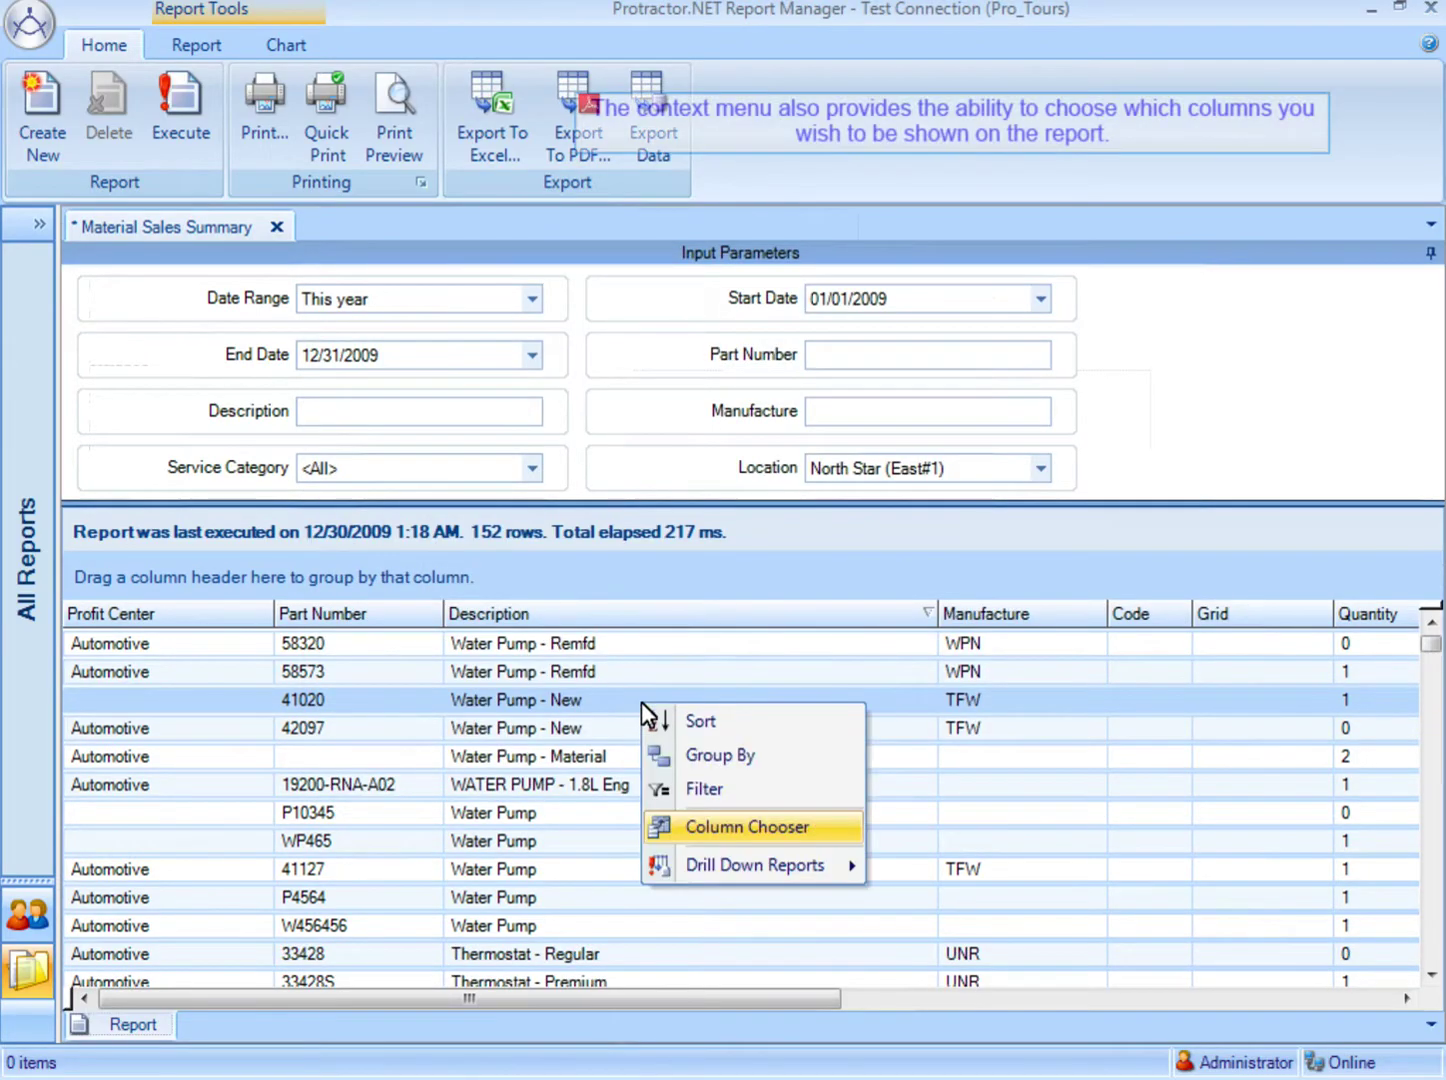
pyautogui.click(750, 831)
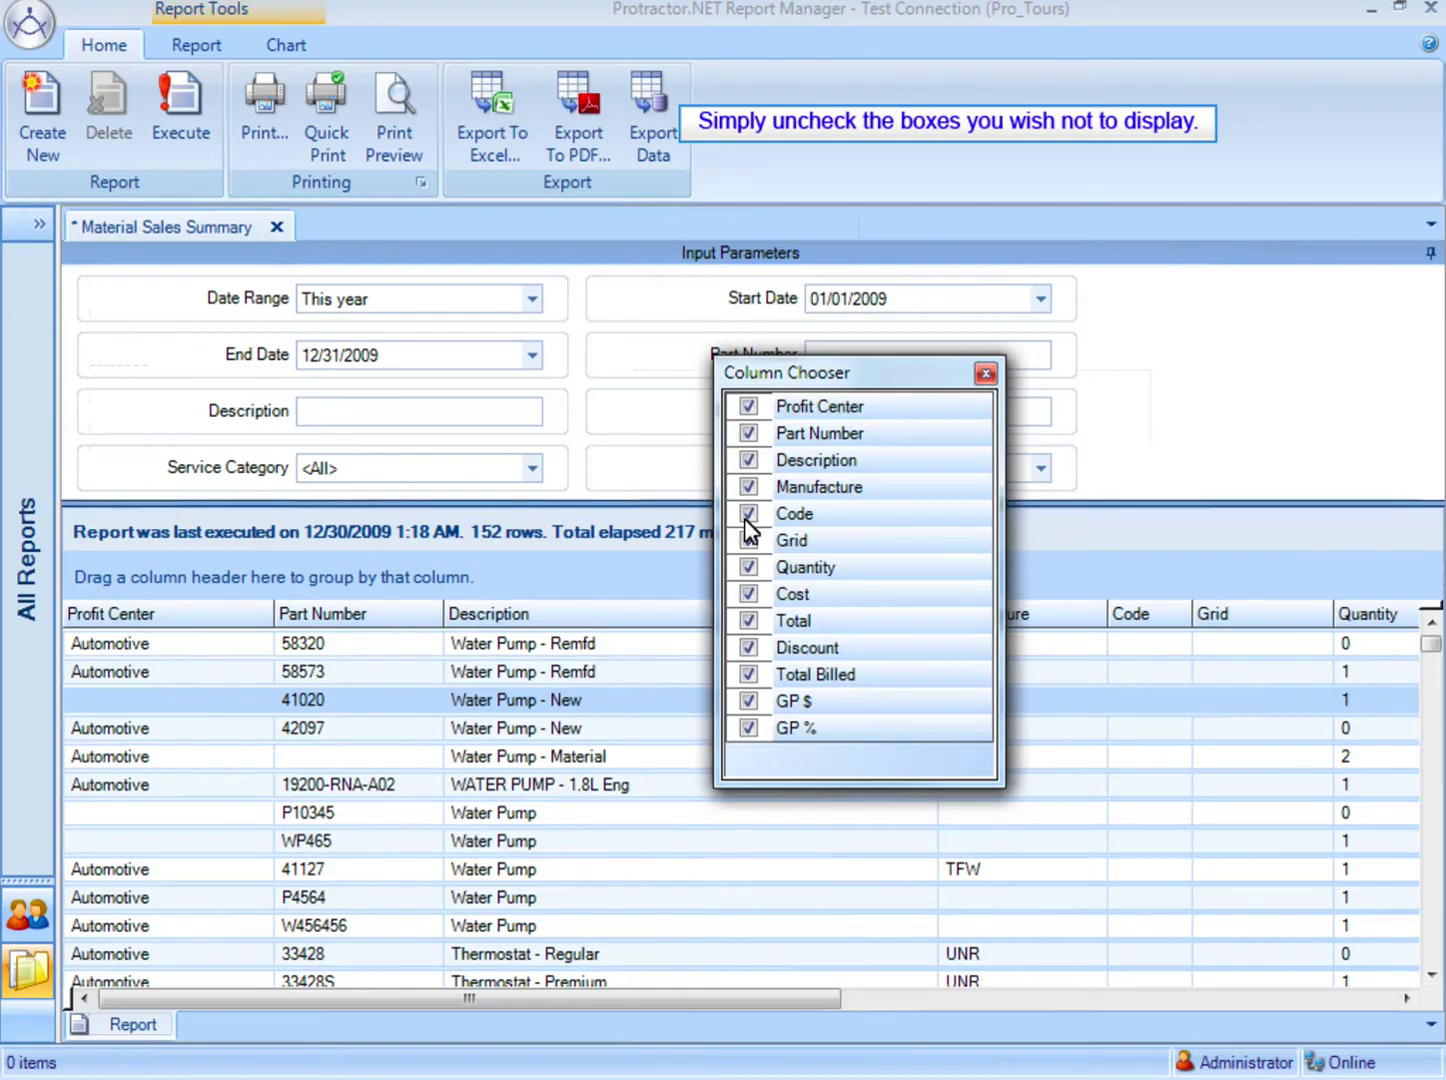
pyautogui.click(745, 402)
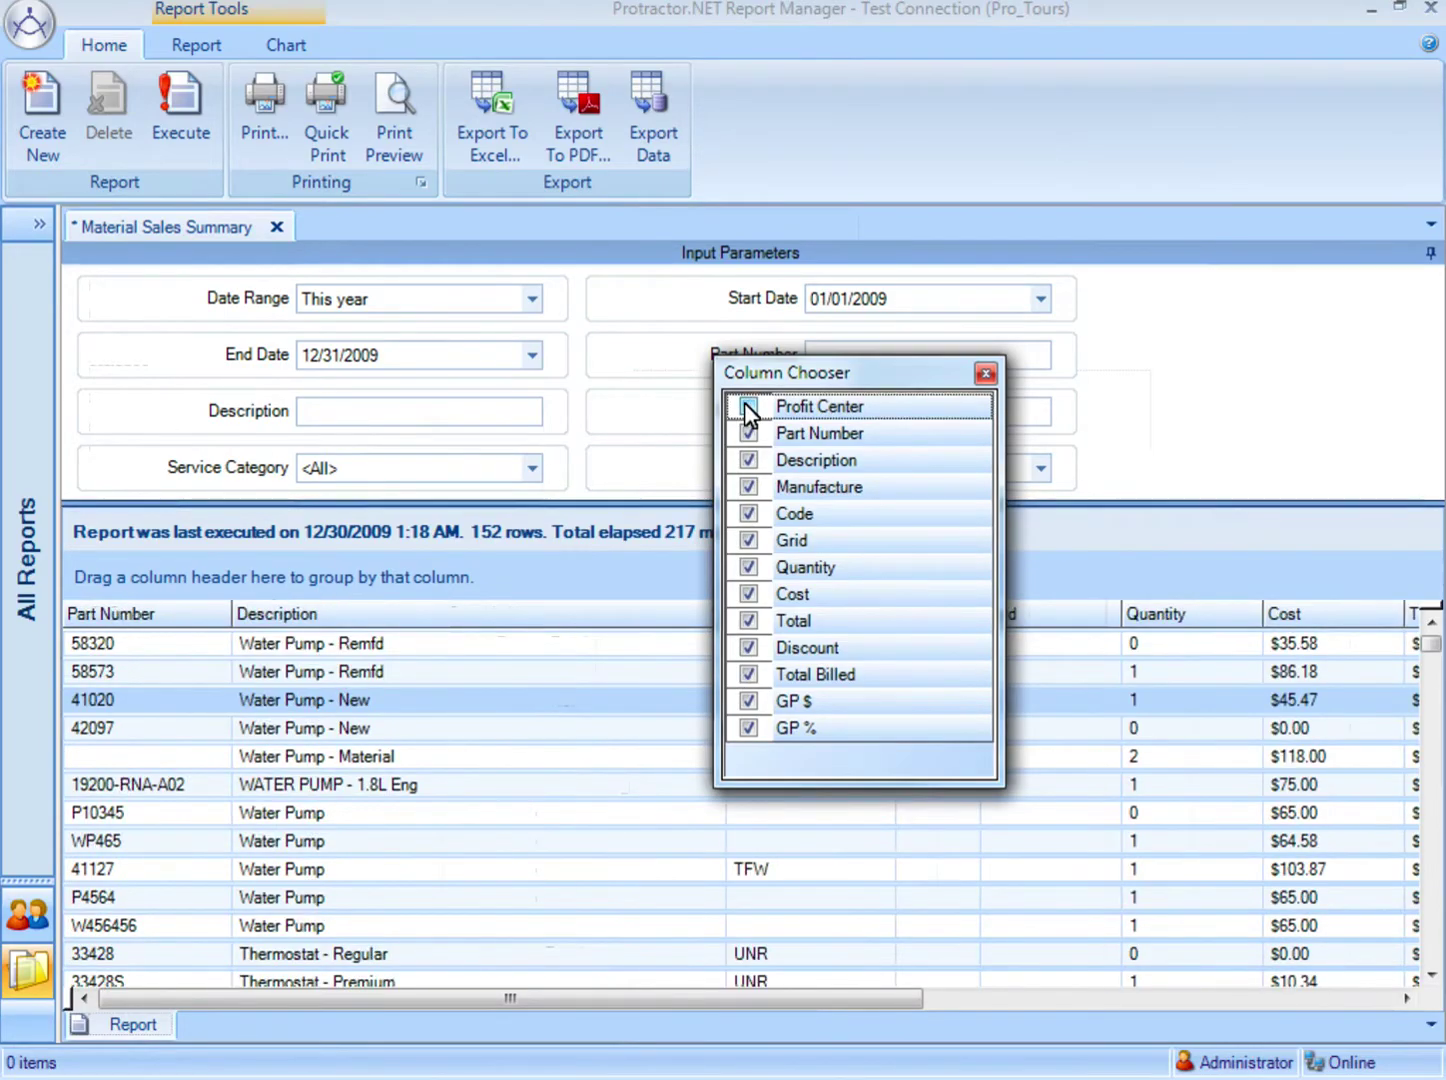
pyautogui.click(749, 514)
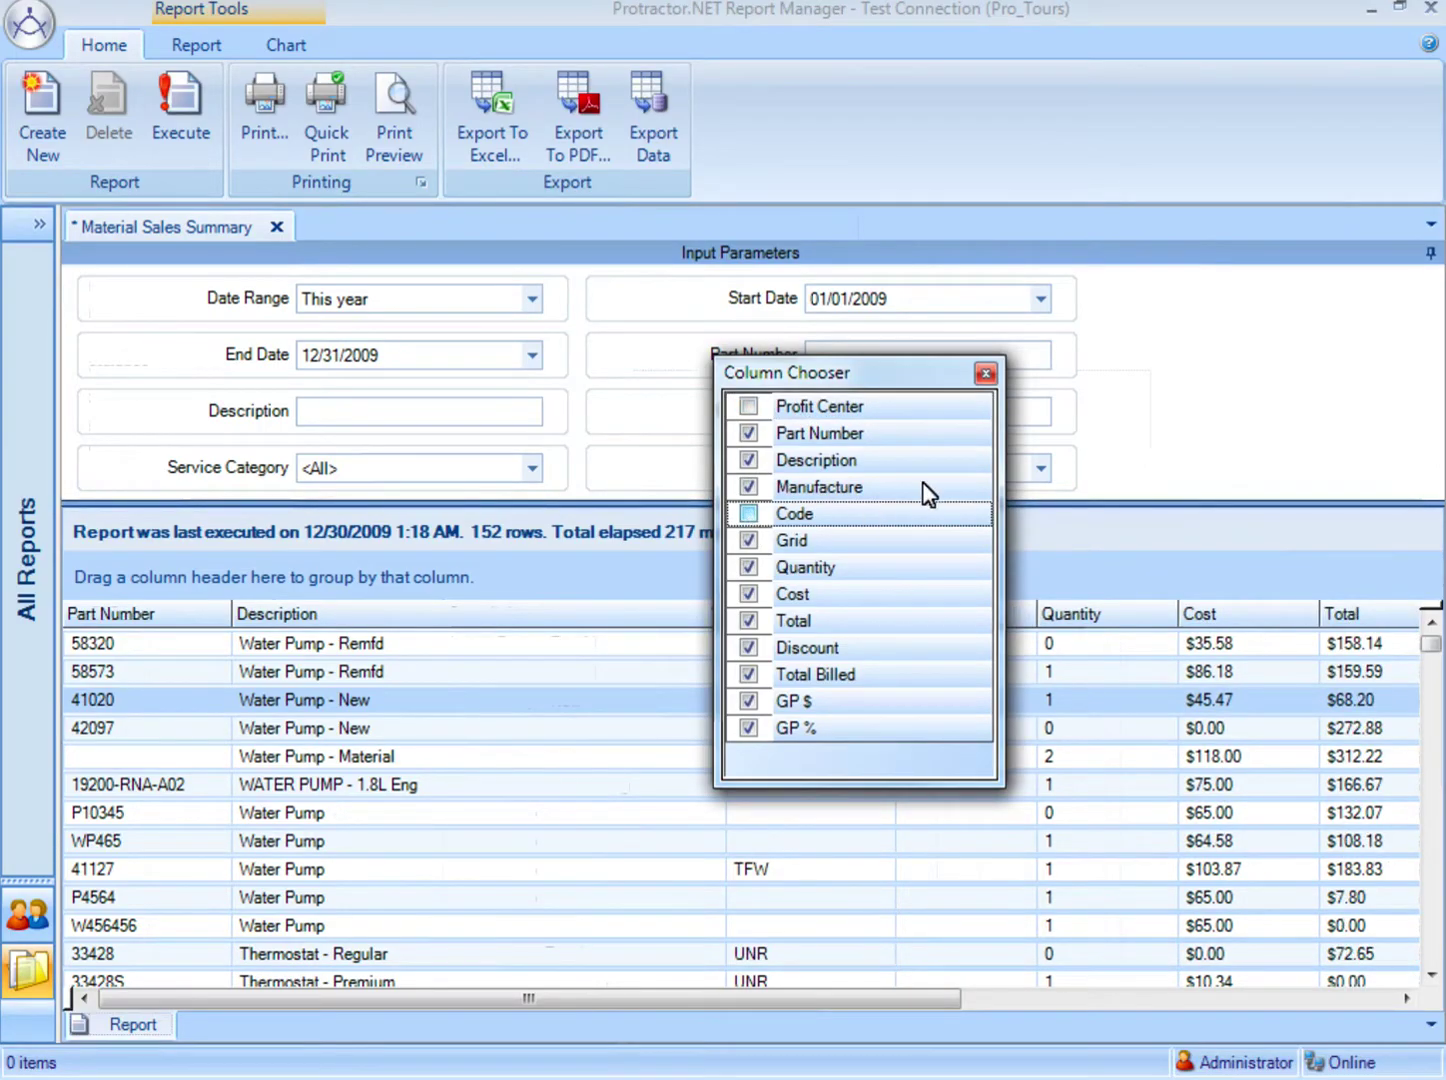
# Re-check Profit Center and Code in the Column Chooser so all columns are visible again
pyautogui.click(985, 374)
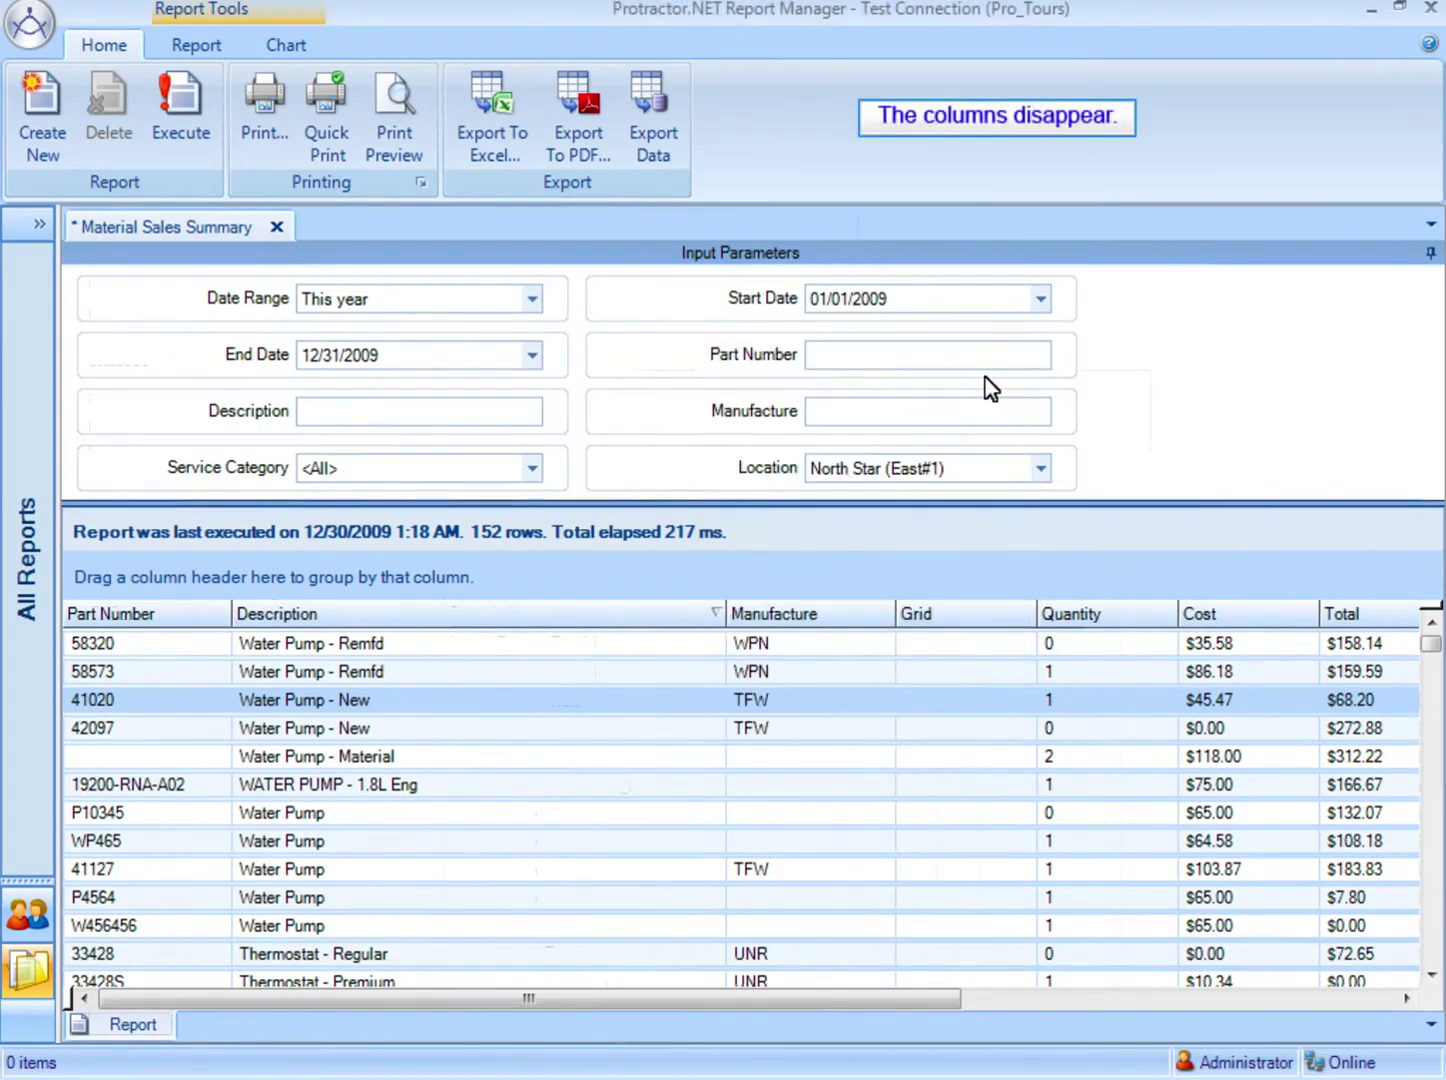
pyautogui.rightClick(505, 714)
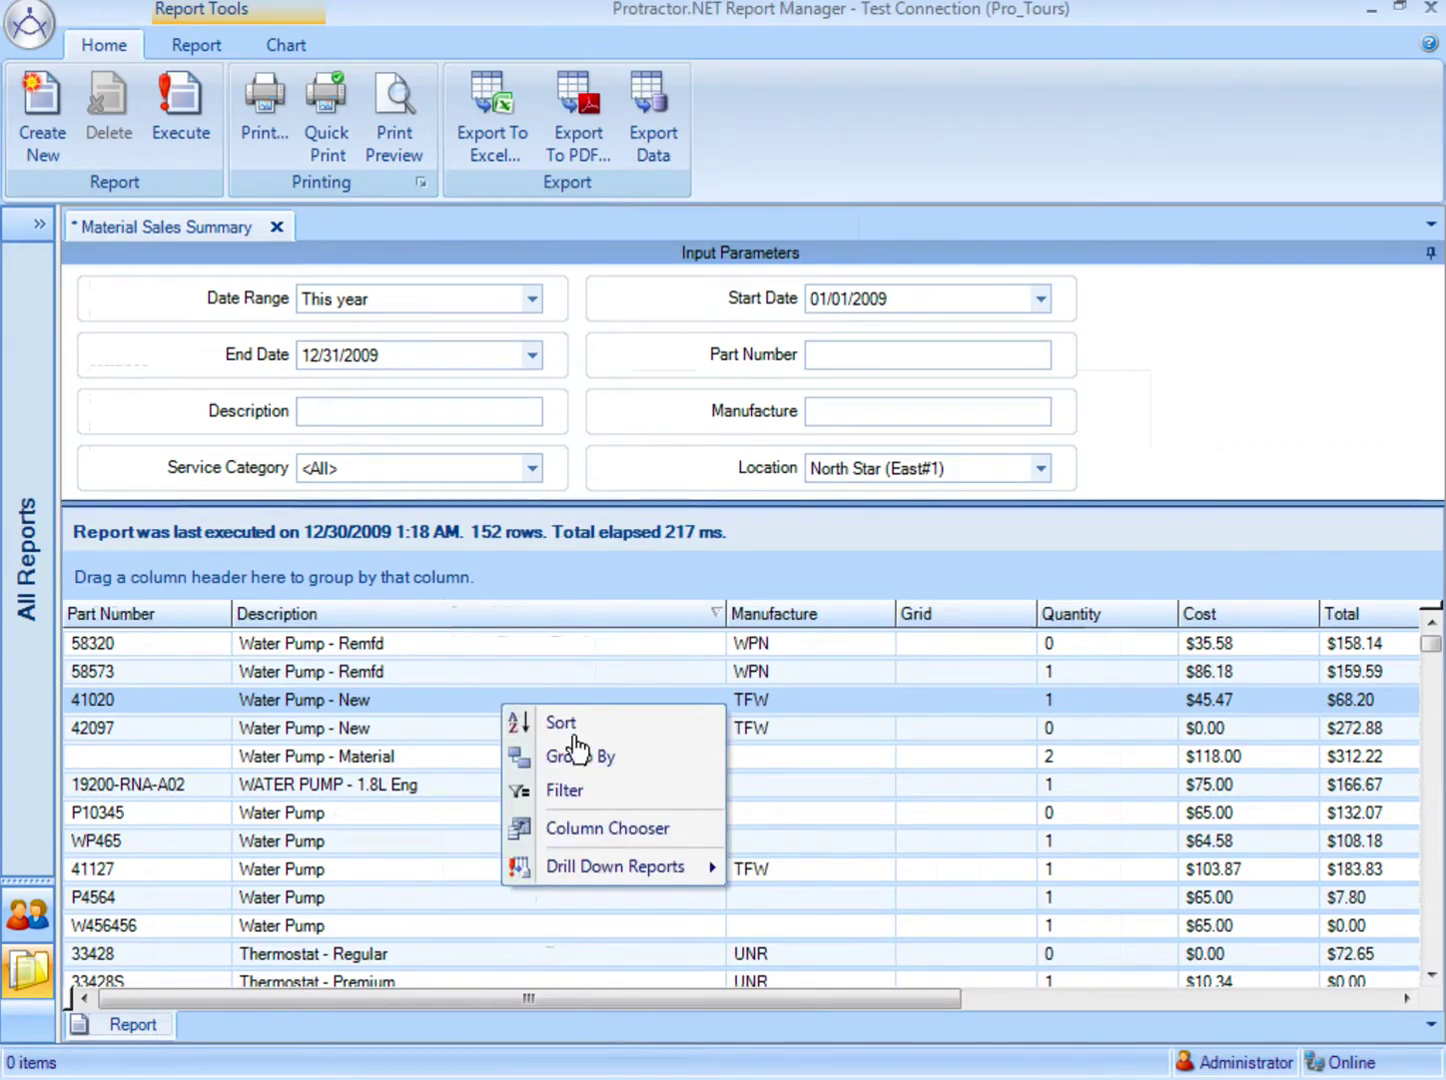
pyautogui.click(601, 830)
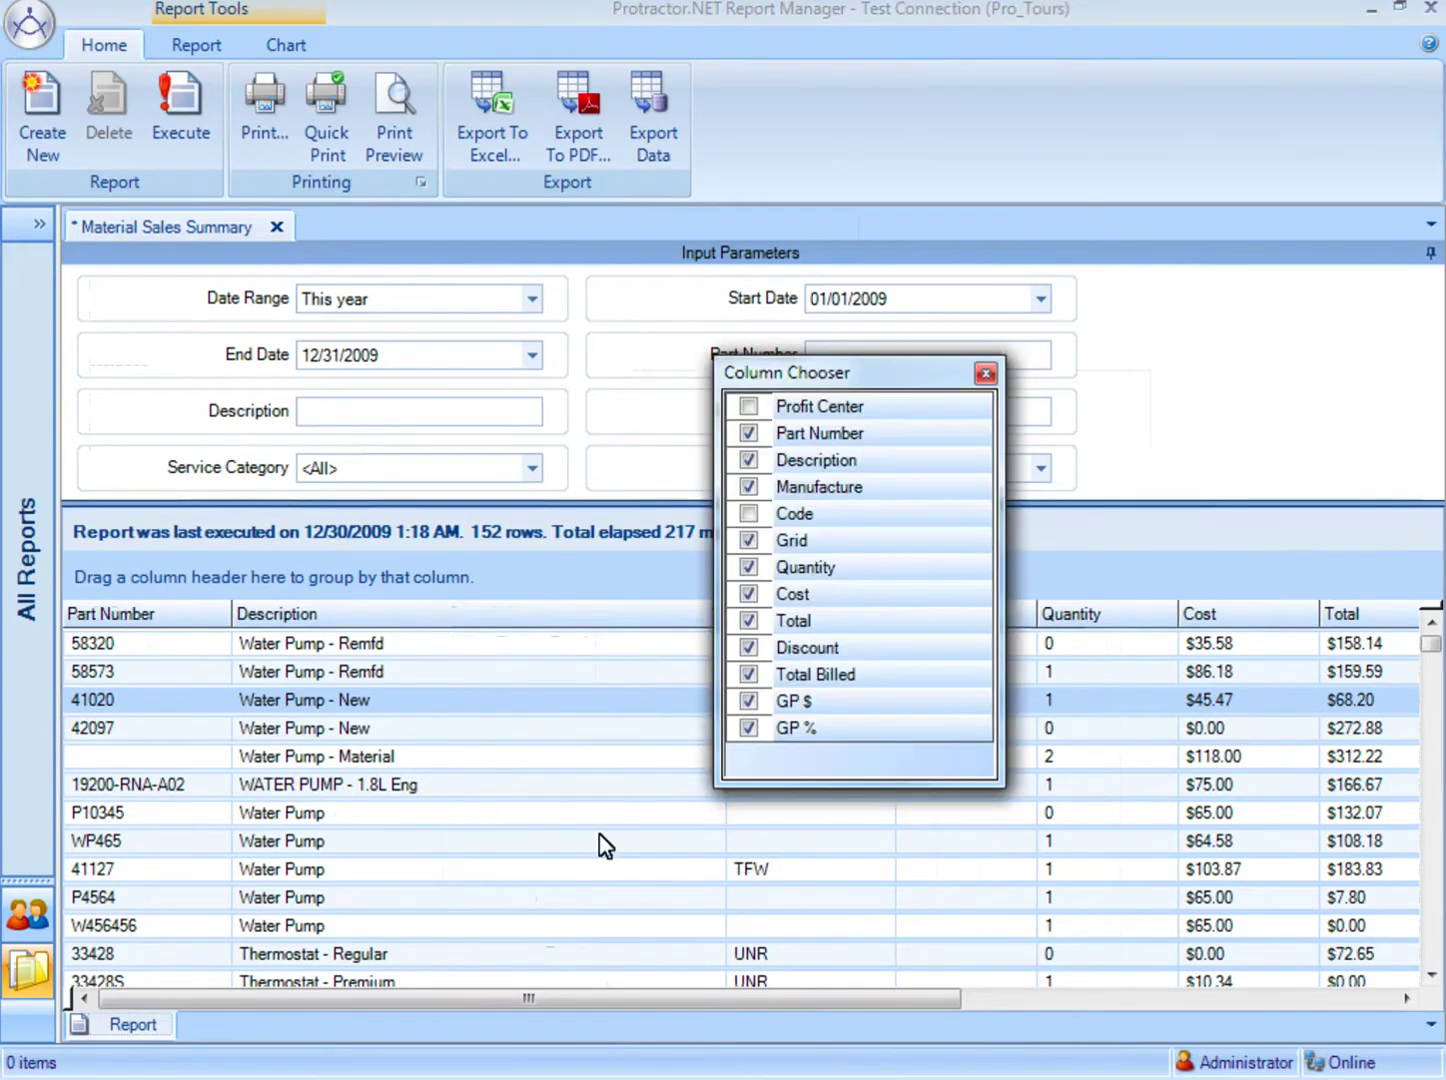
pyautogui.click(748, 406)
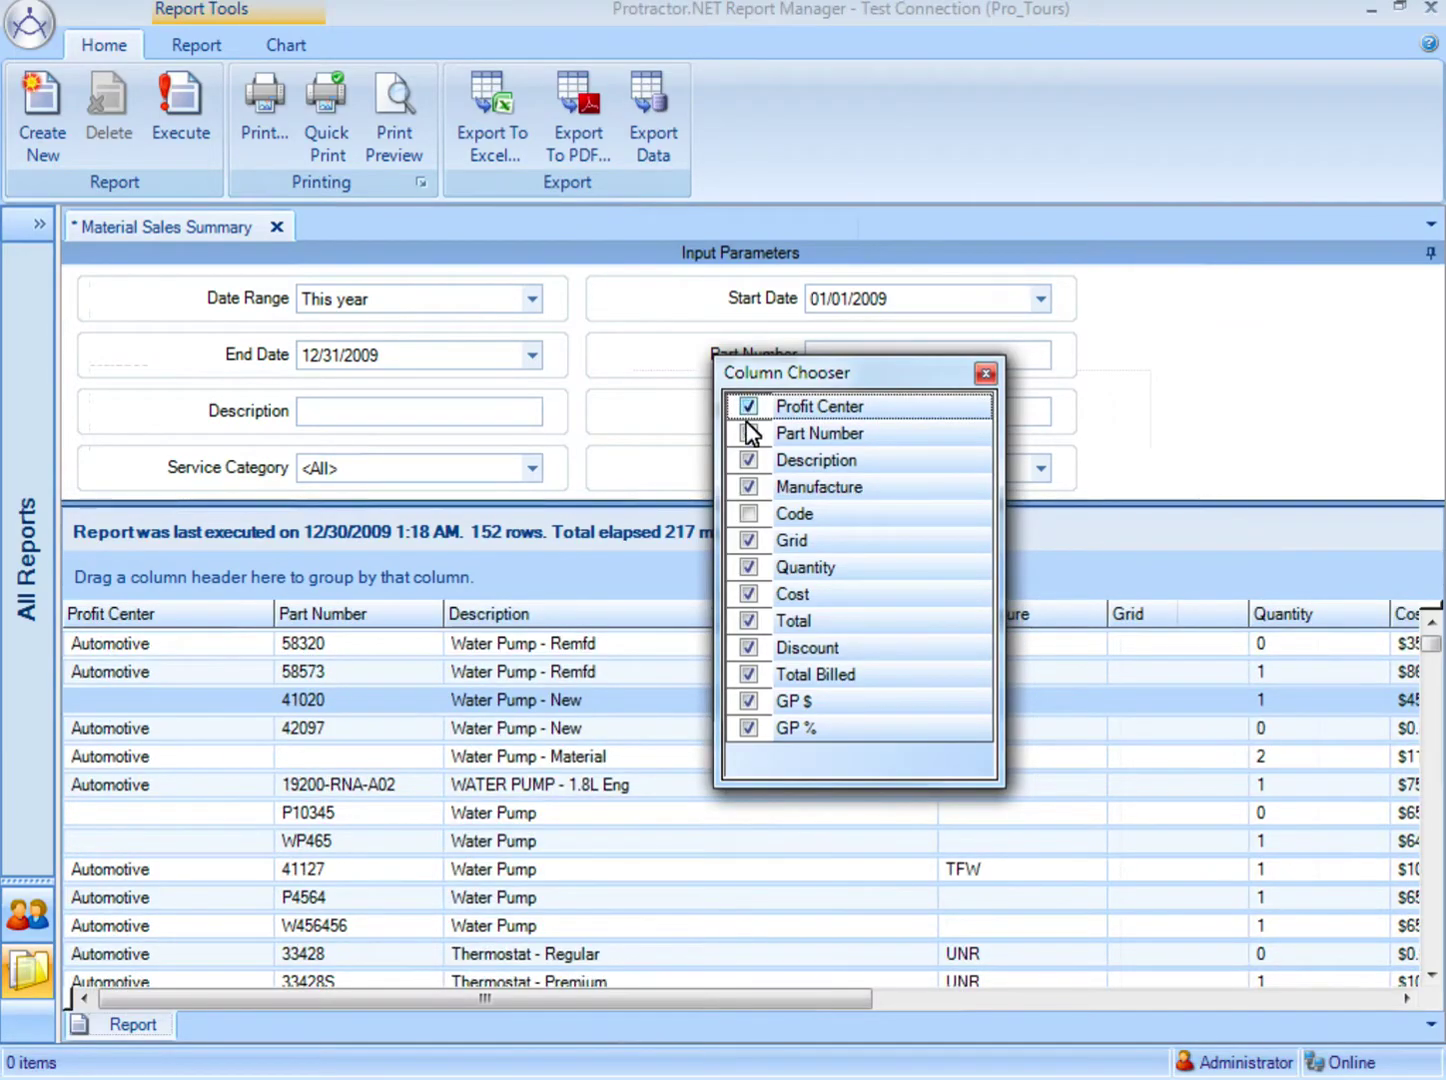
pyautogui.click(747, 514)
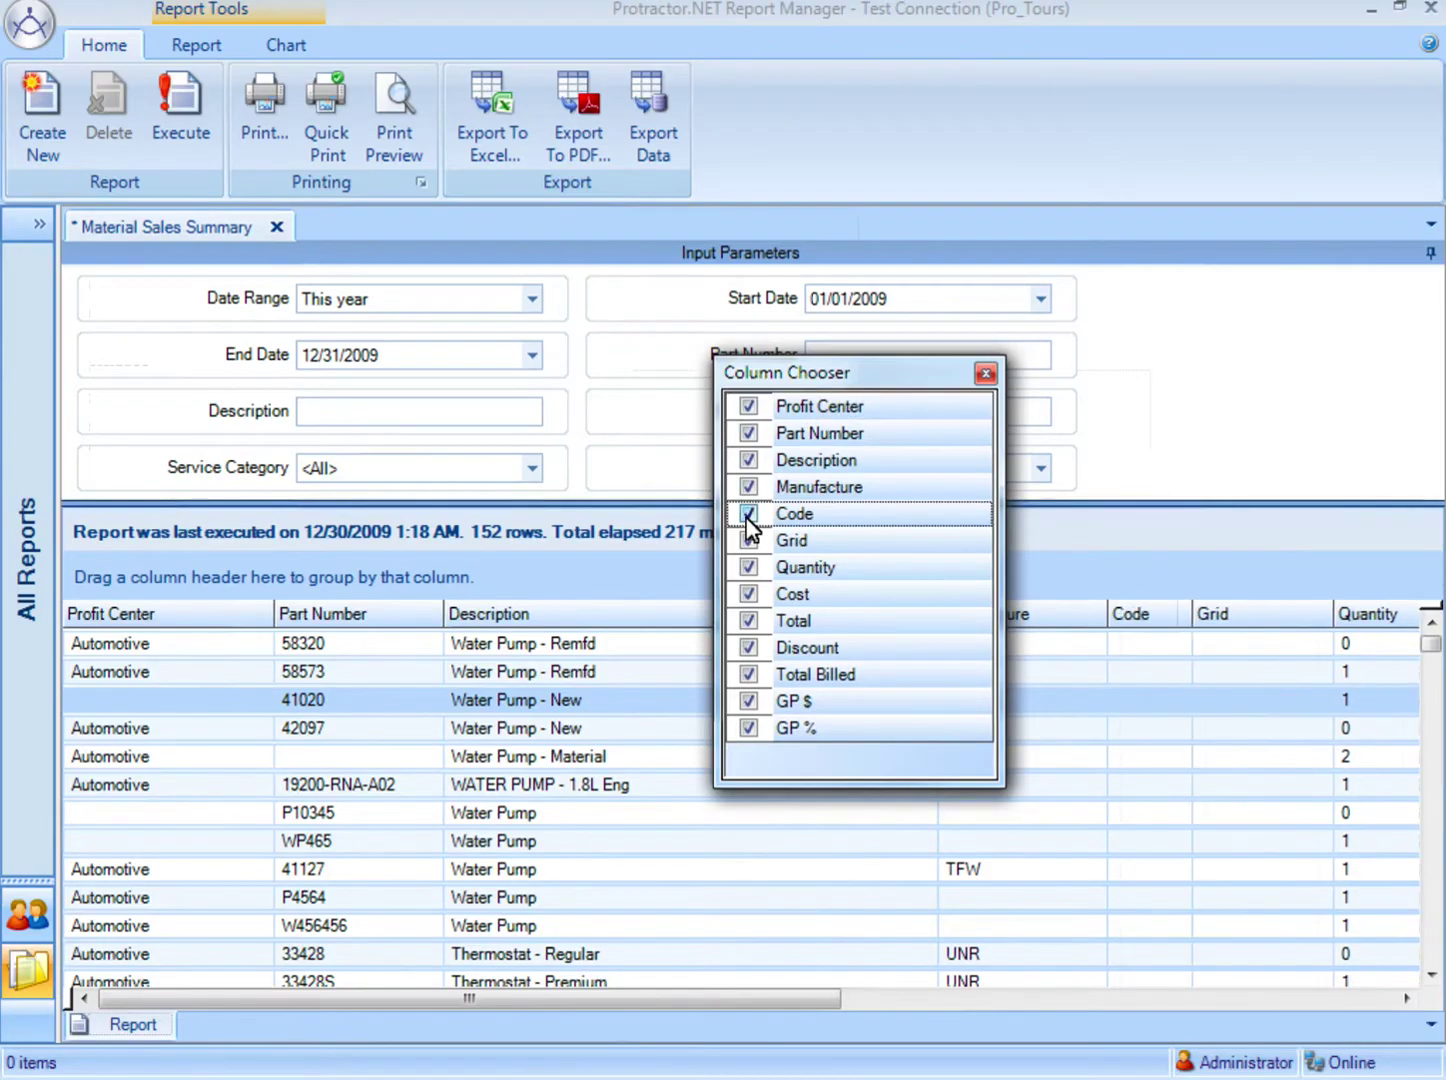
pyautogui.click(985, 375)
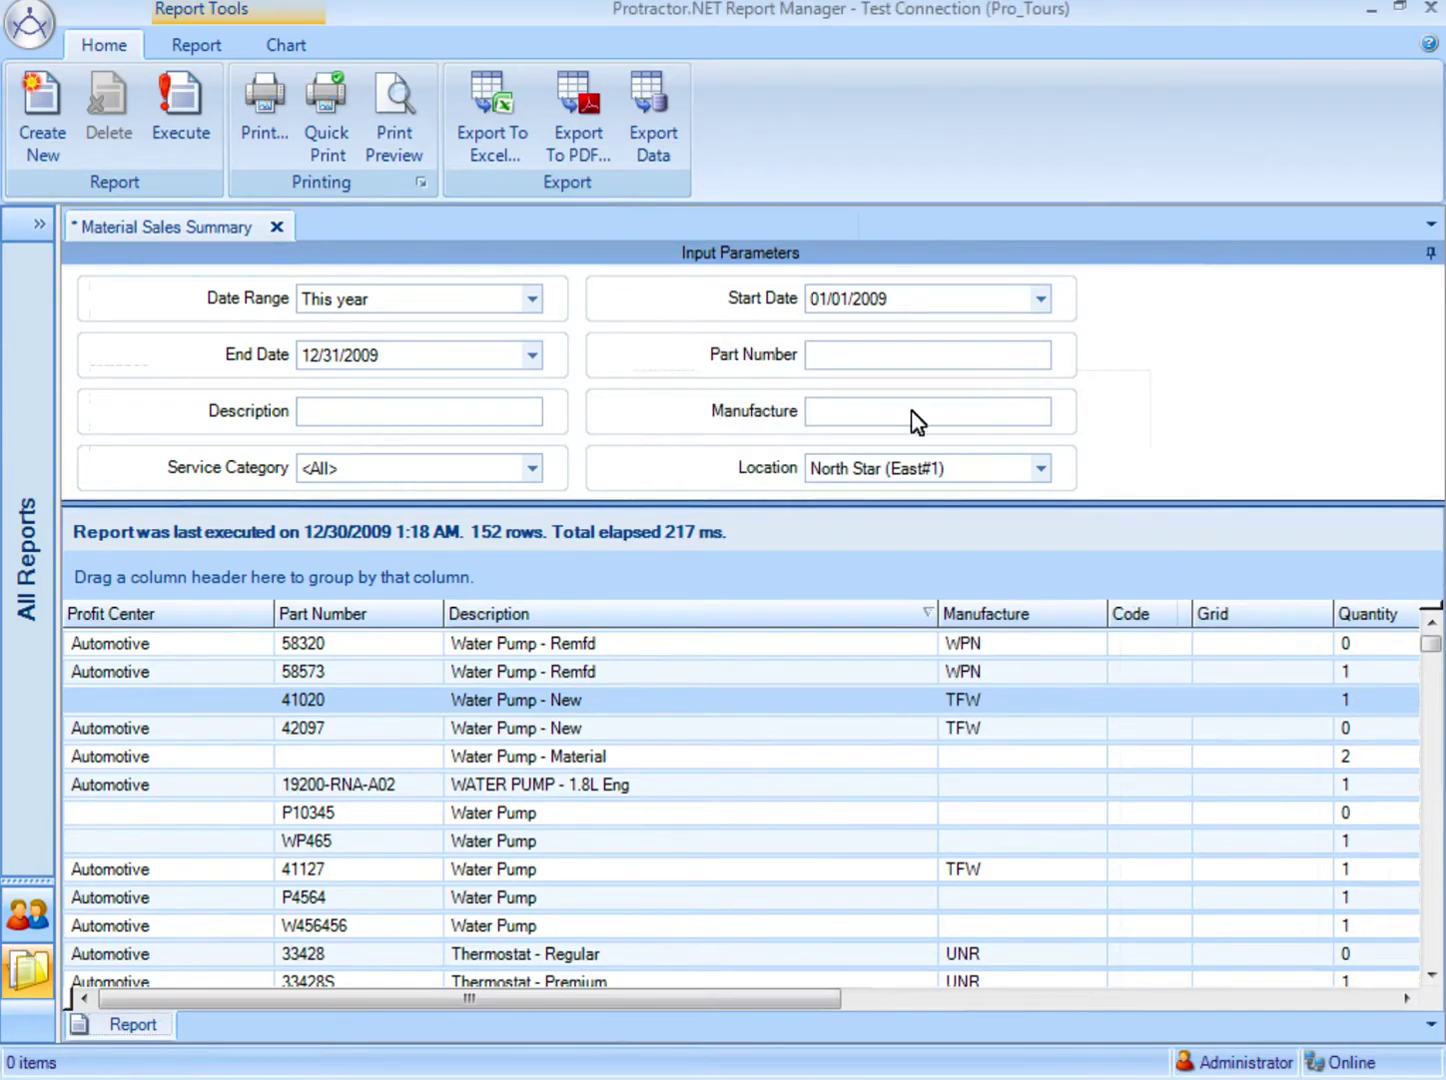
# Sort the summary by Description ascending and open the Invoices drill-down for part 37429
pyautogui.click(869, 621)
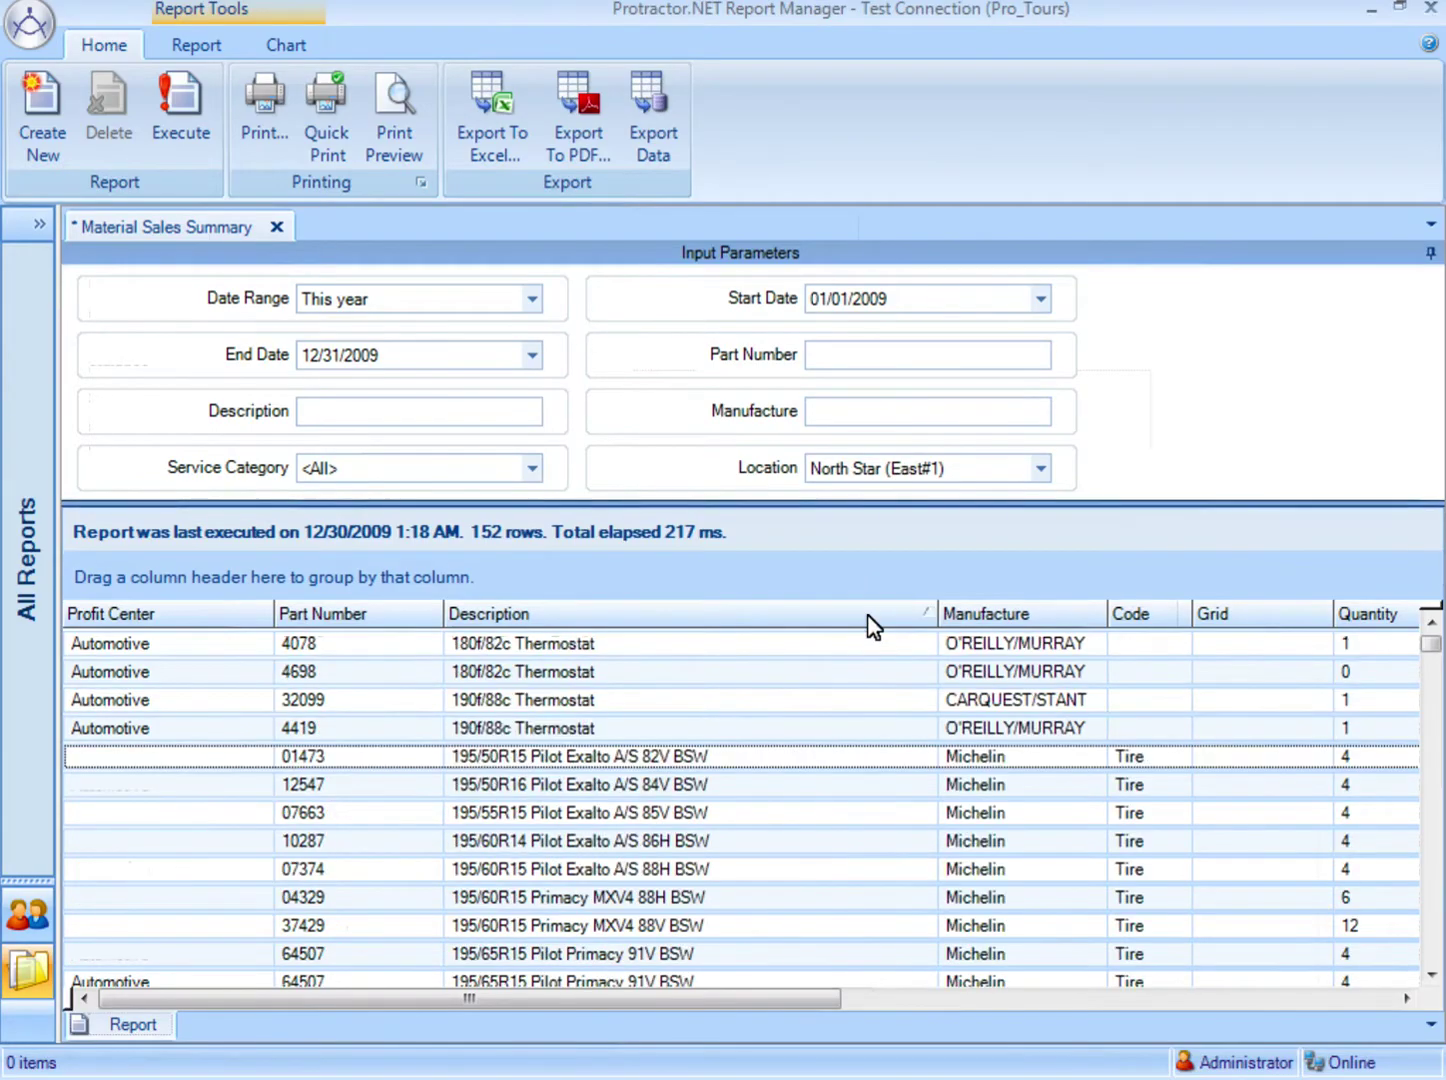
pyautogui.rightClick(345, 928)
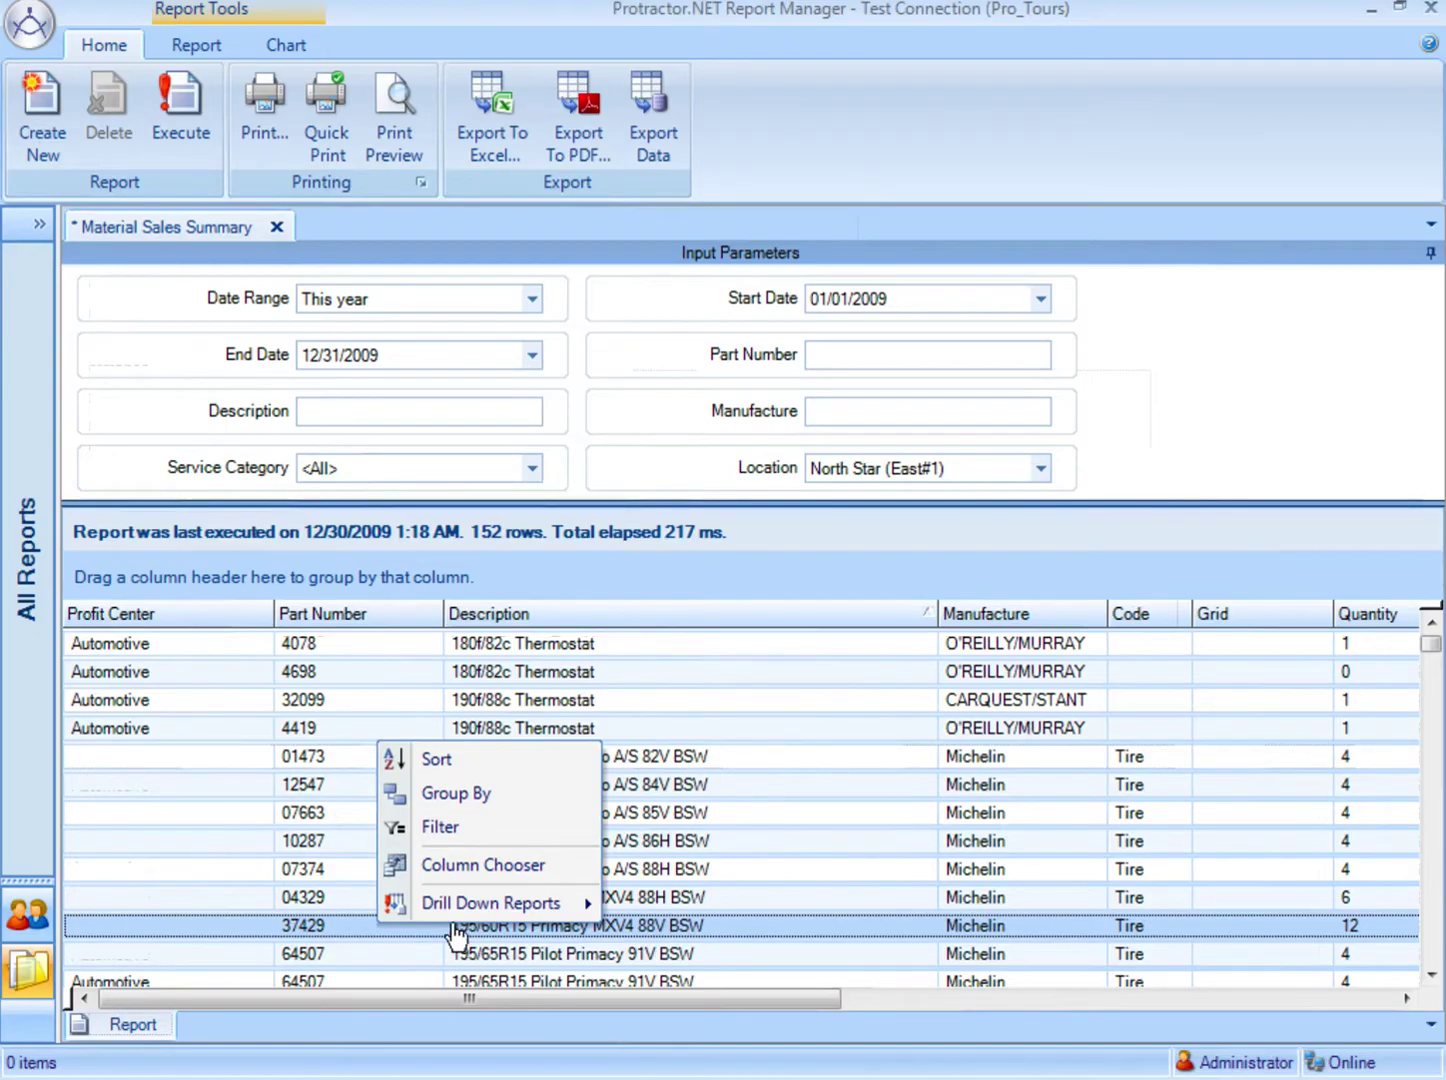
pyautogui.moveTo(558, 905)
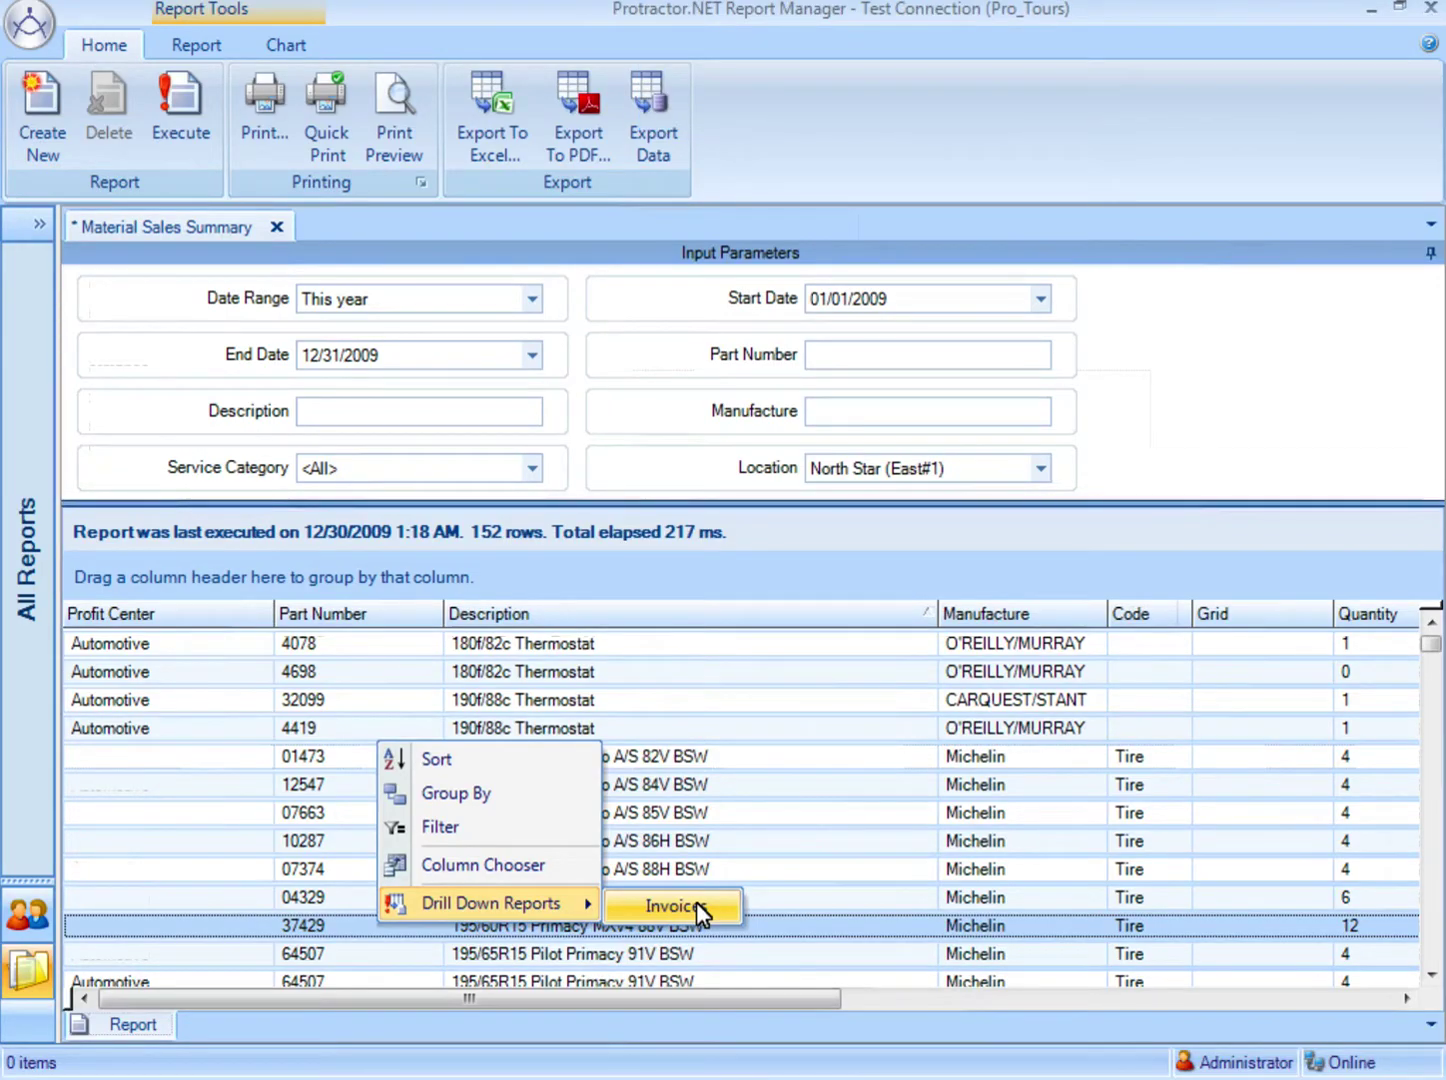
pyautogui.click(696, 905)
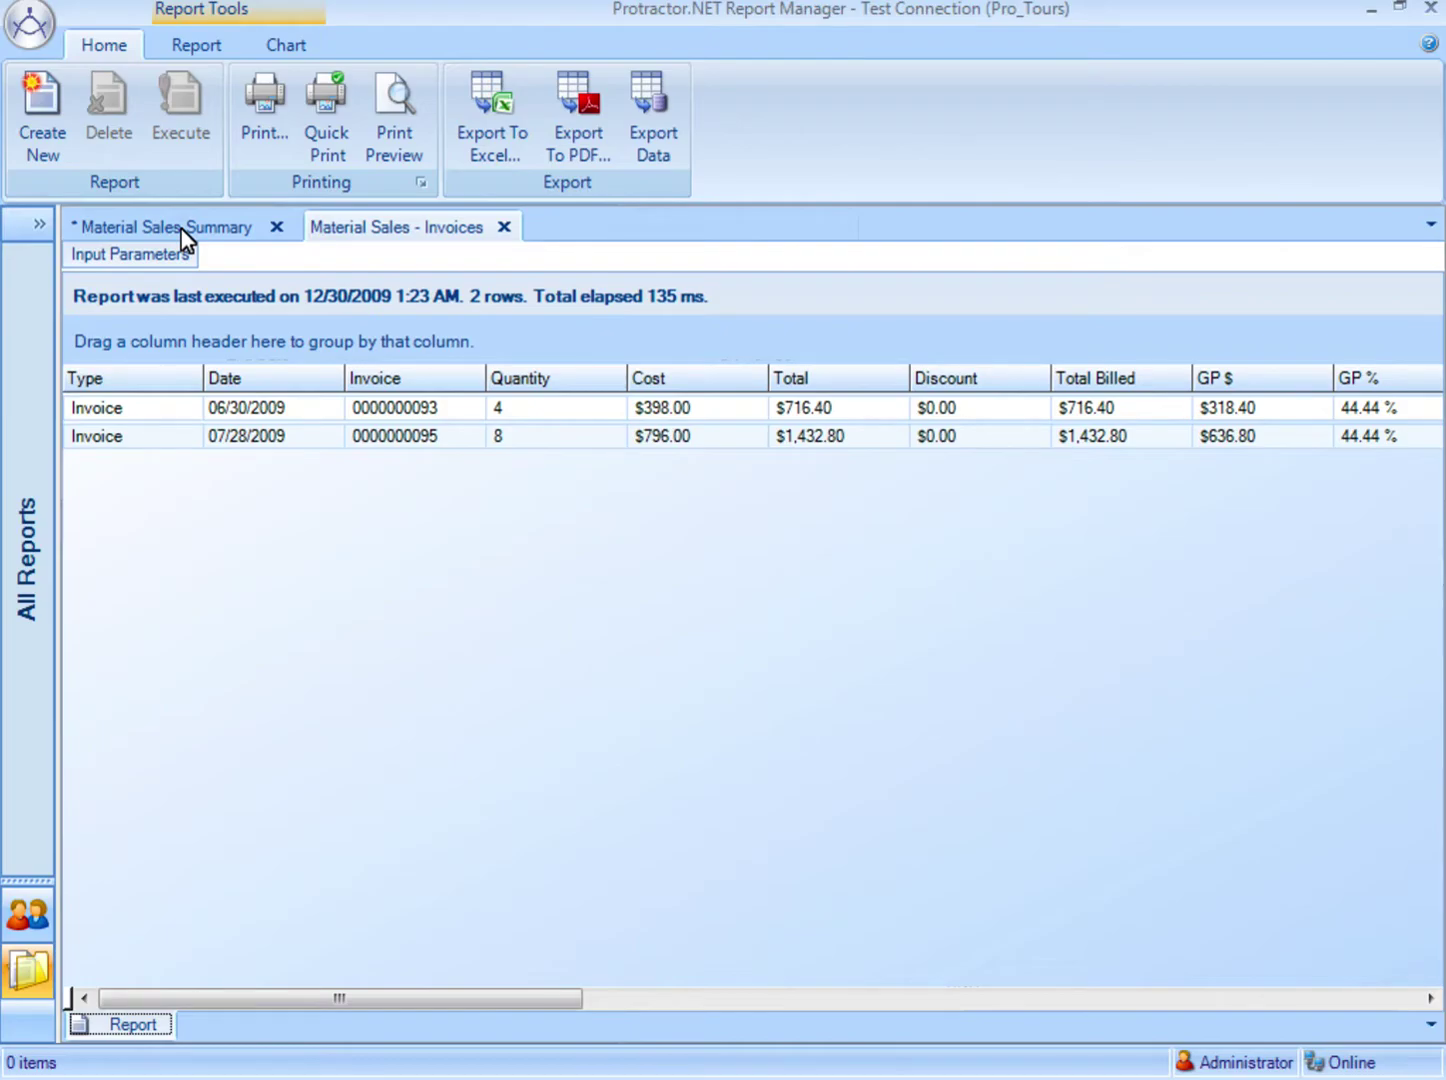
pyautogui.click(181, 228)
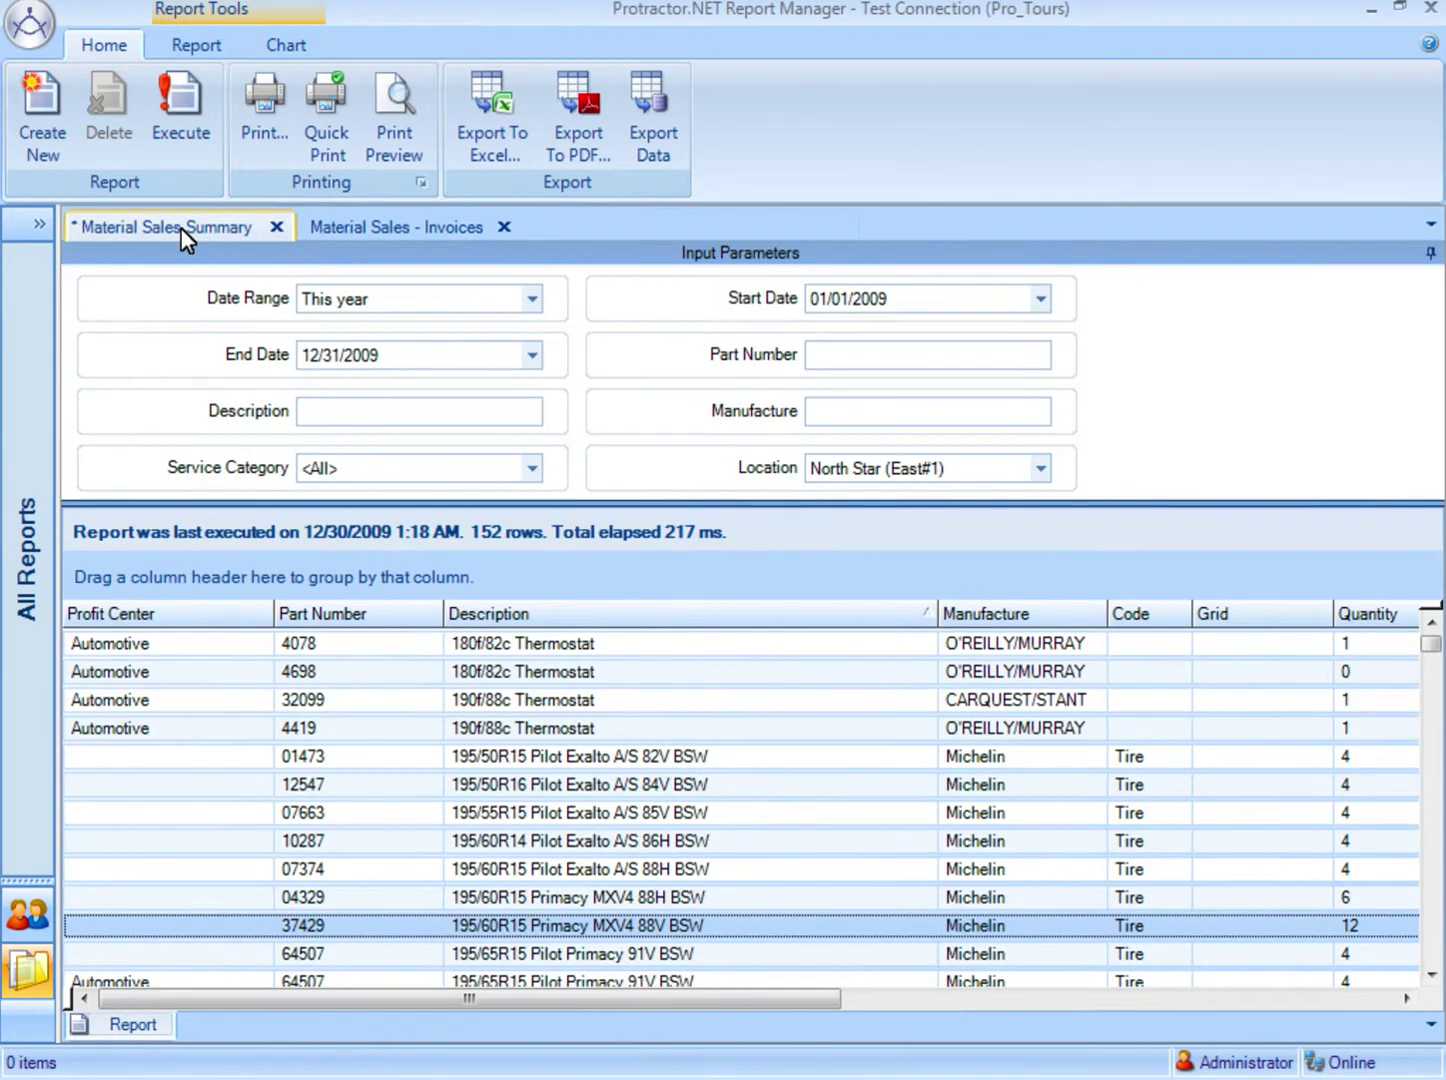
pyautogui.click(396, 231)
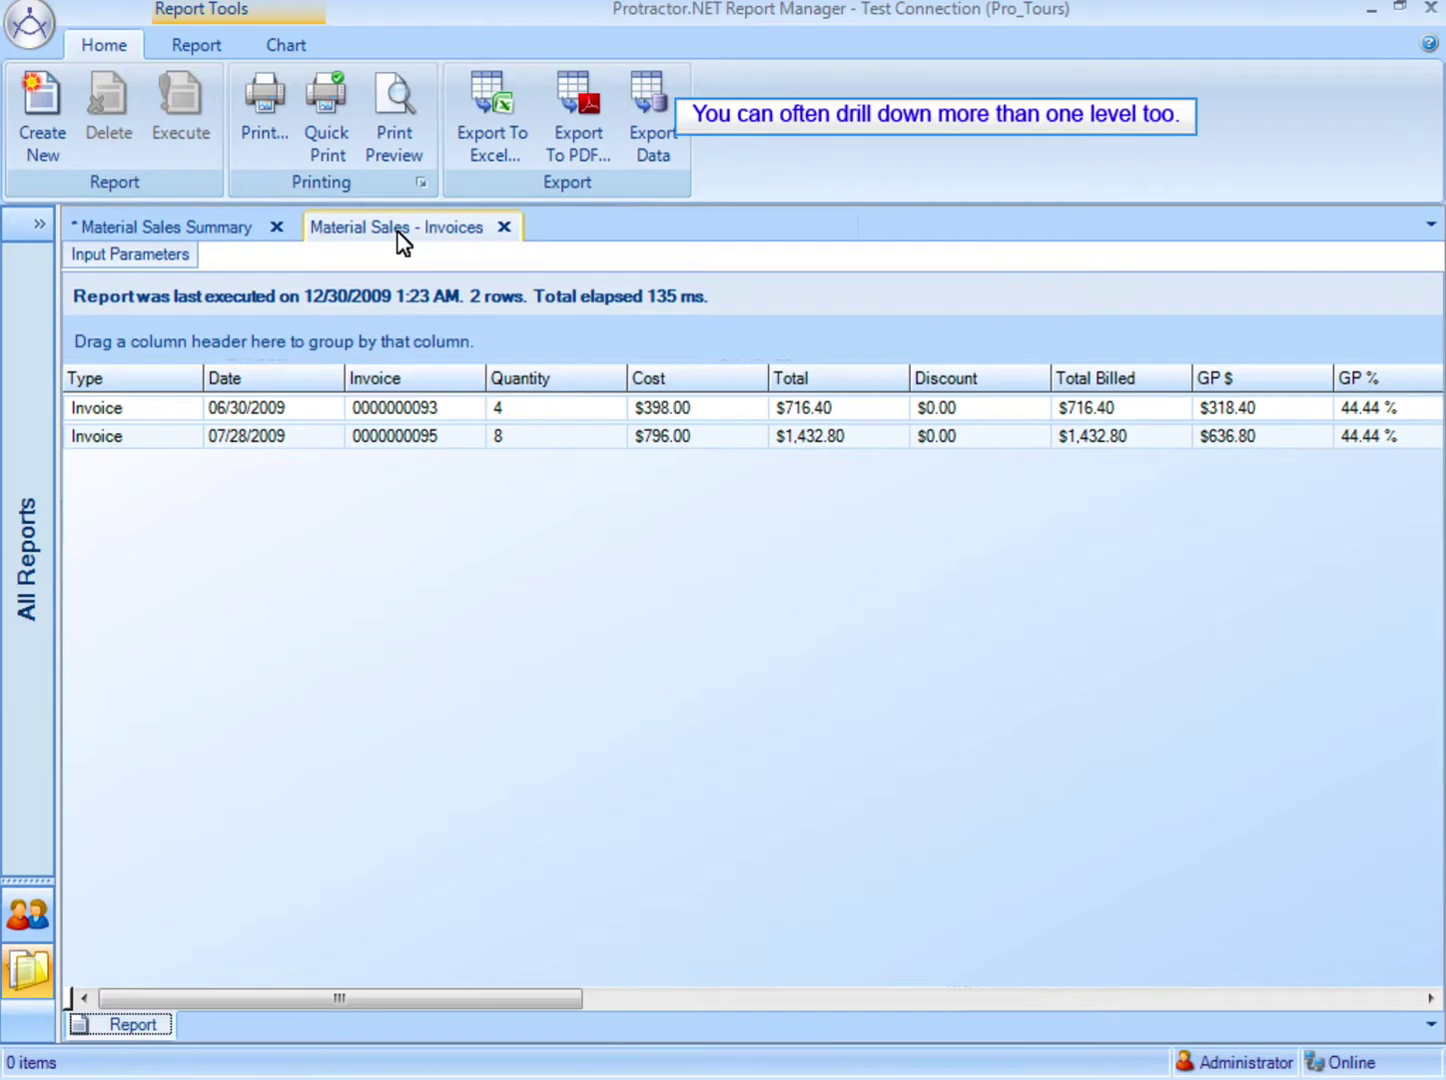
pyautogui.rightClick(455, 447)
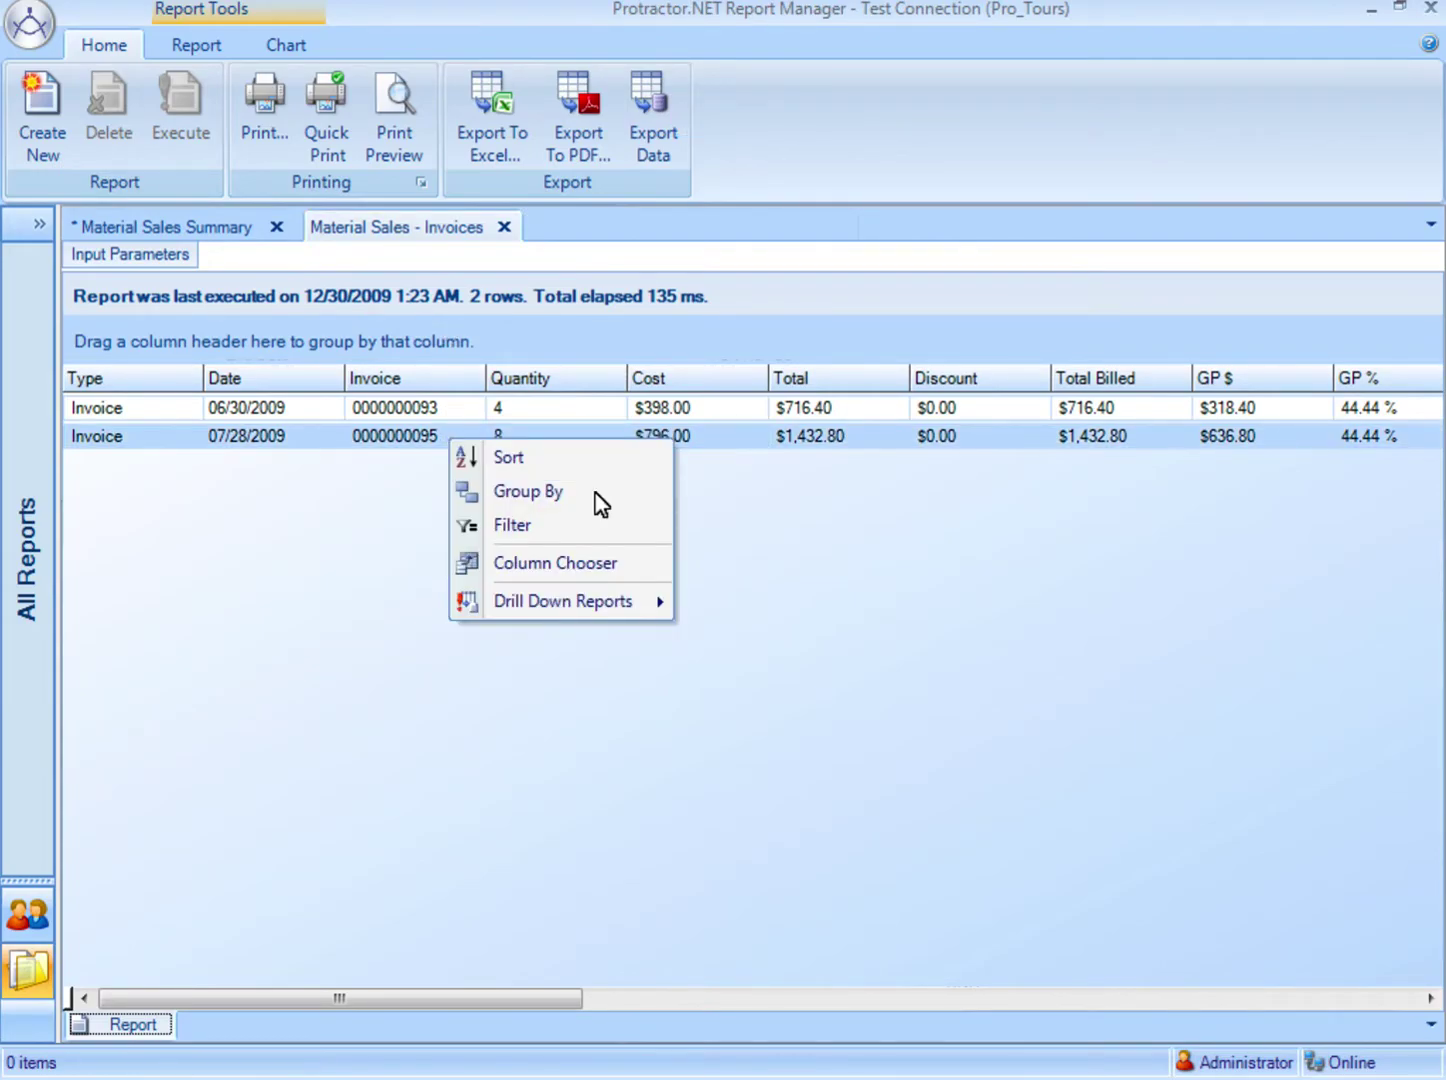
pyautogui.moveTo(632, 608)
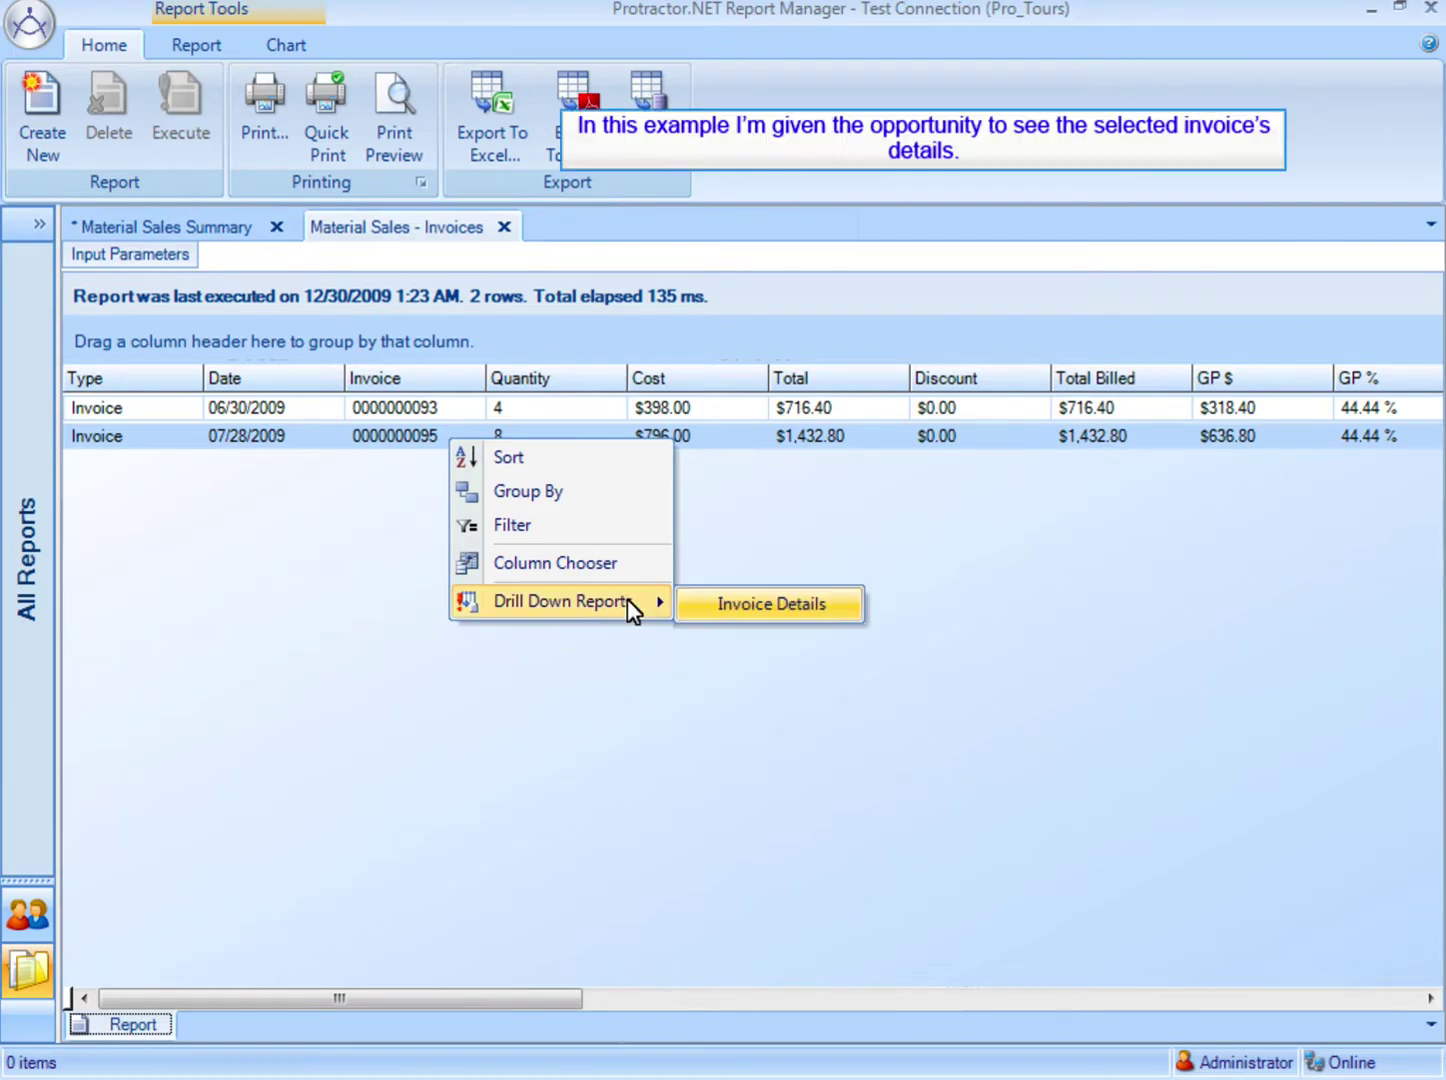
pyautogui.click(754, 608)
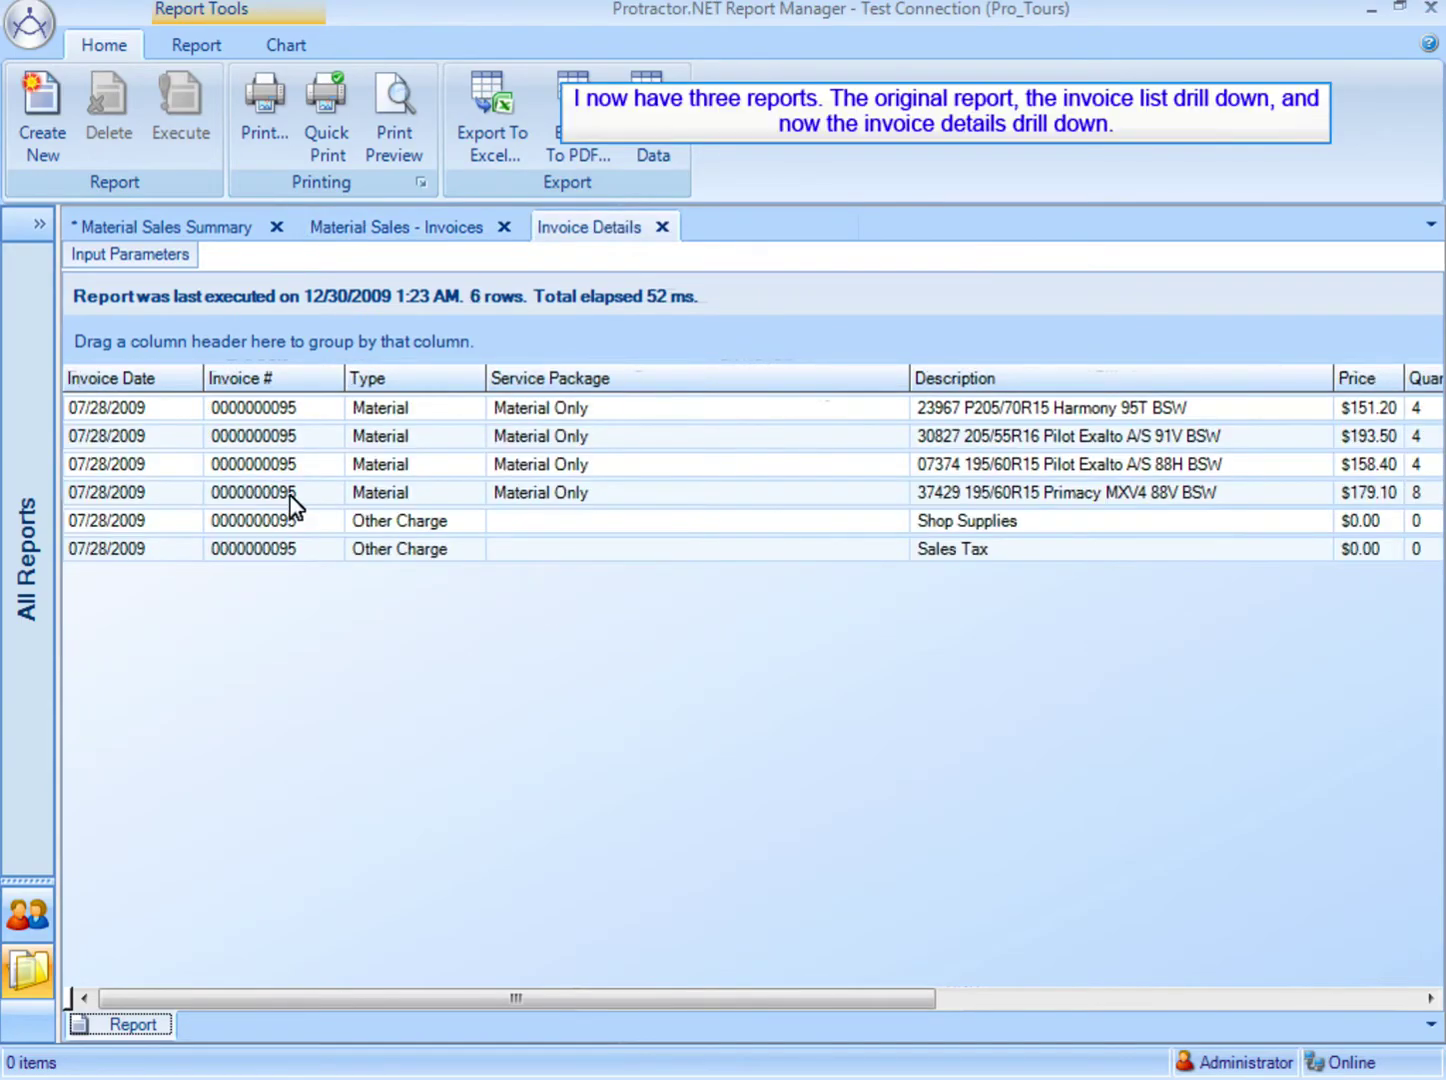
# Review the Material Sales - Invoices and Invoice Details drill-downs, then close both tabs
pyautogui.click(164, 231)
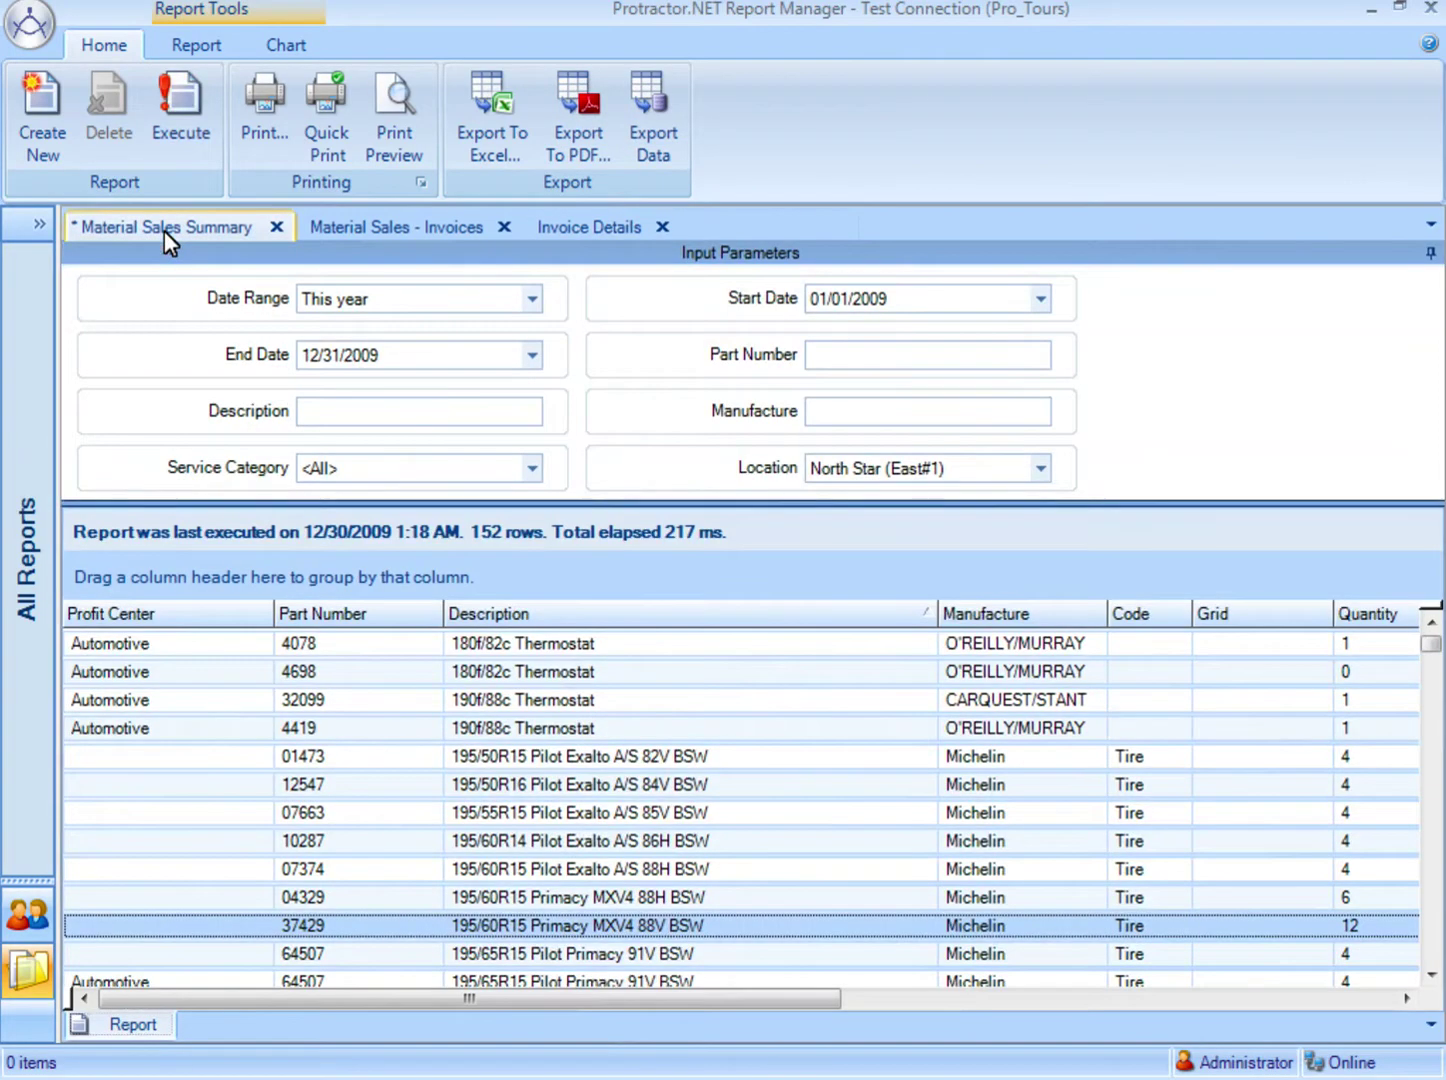
pyautogui.click(408, 232)
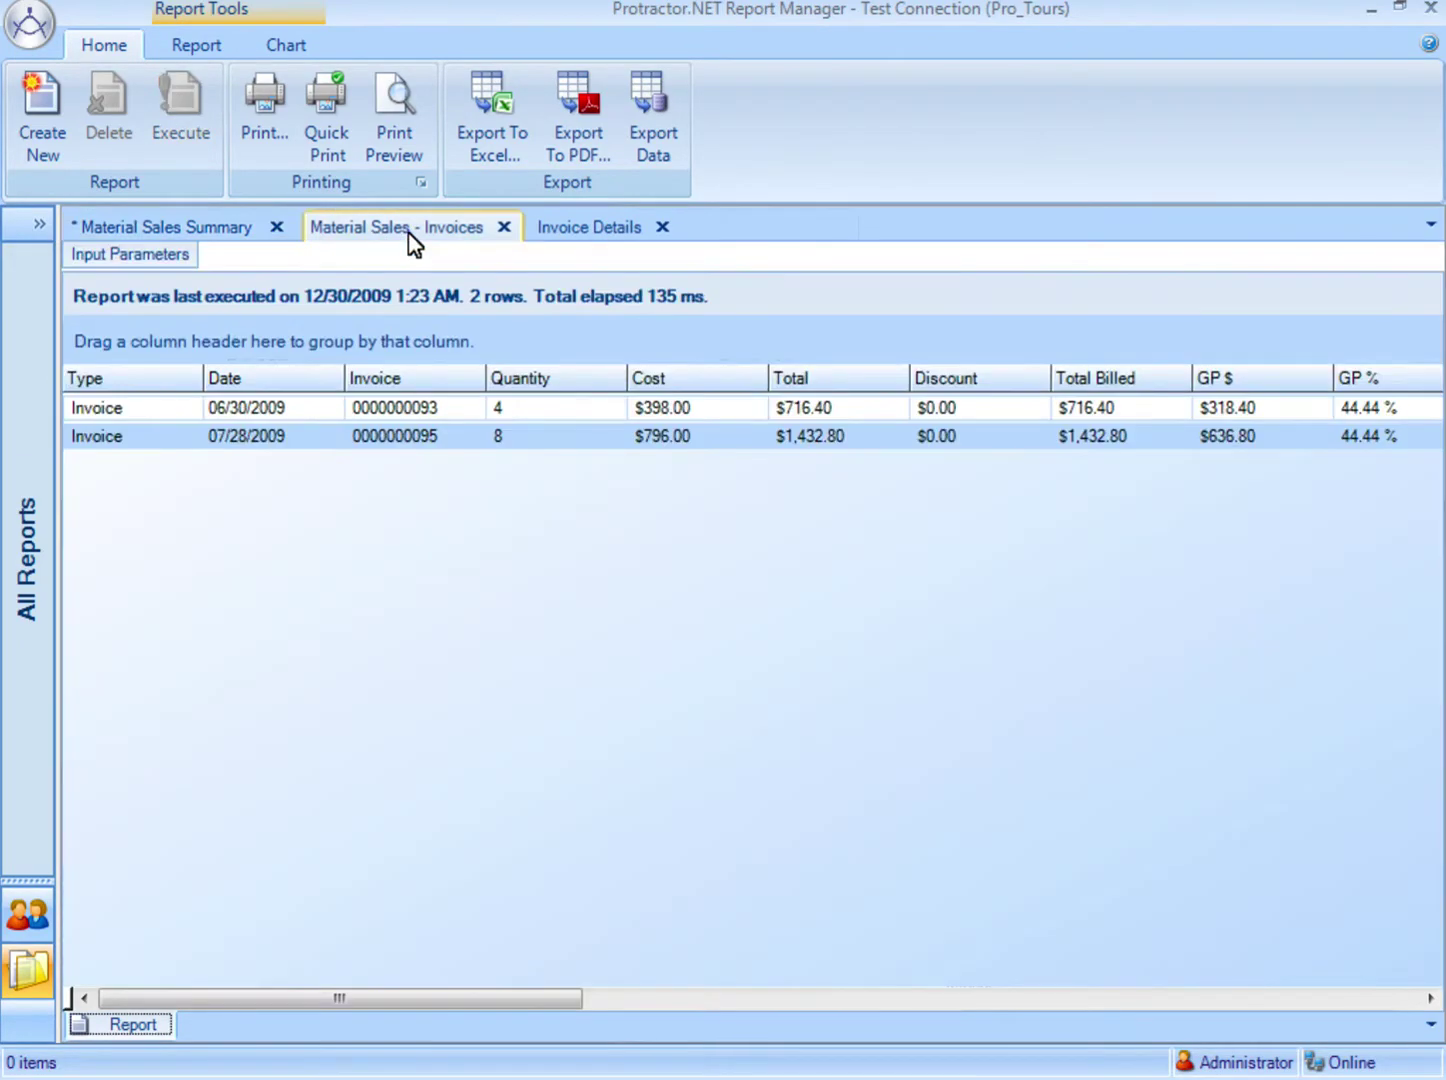
pyautogui.click(591, 239)
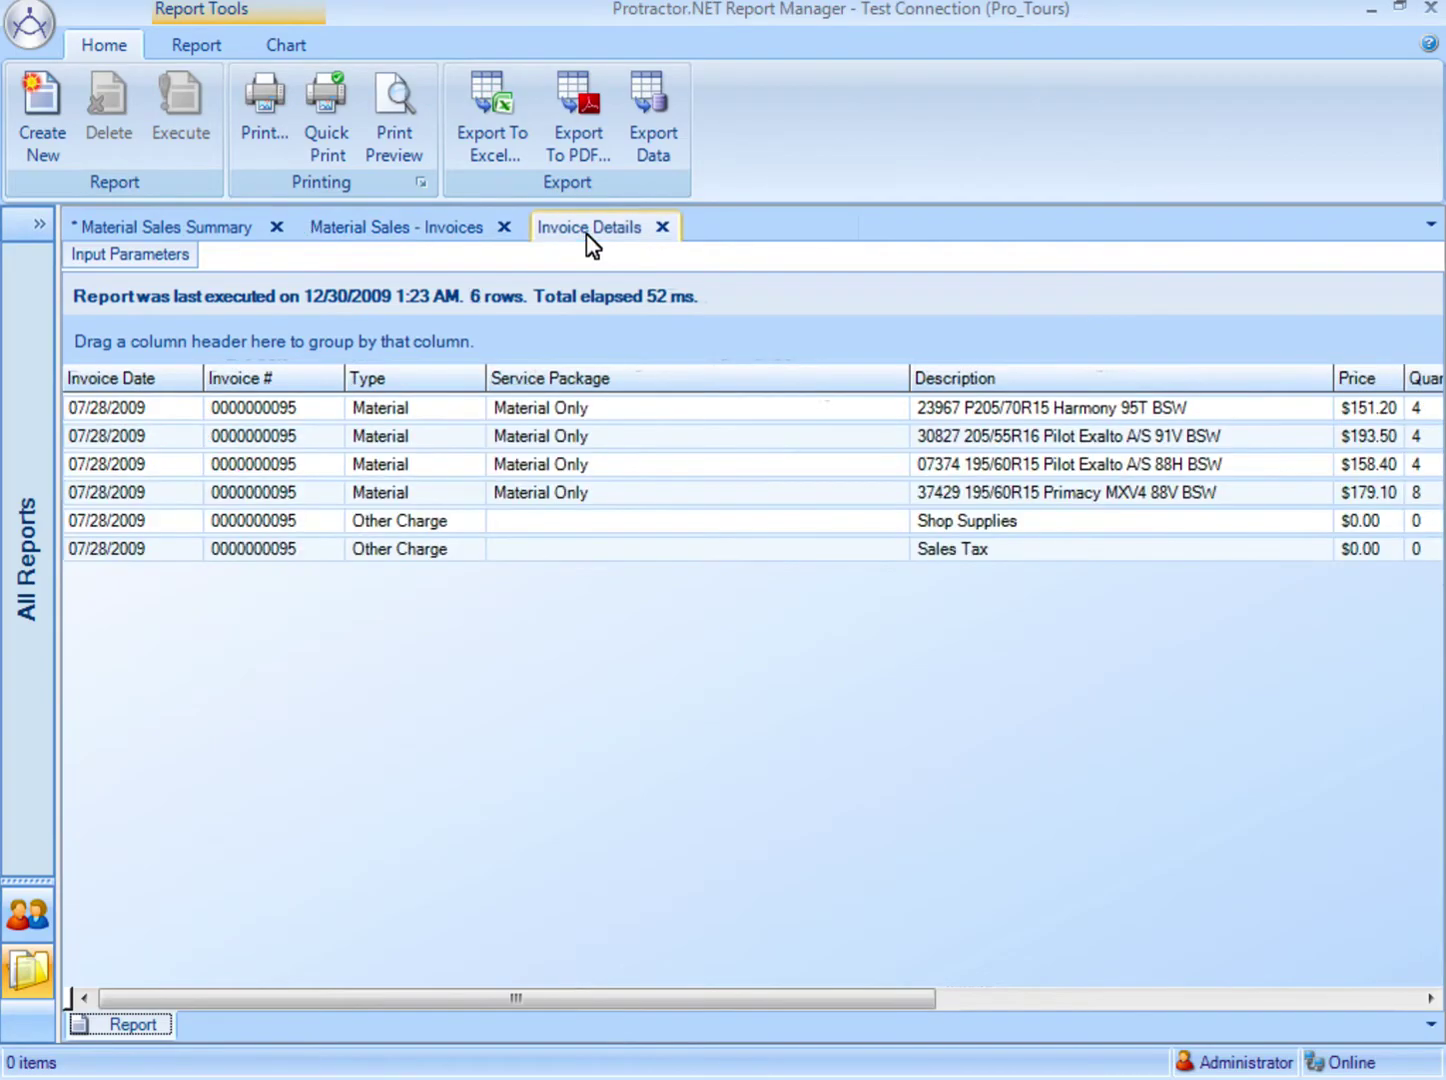
pyautogui.click(663, 228)
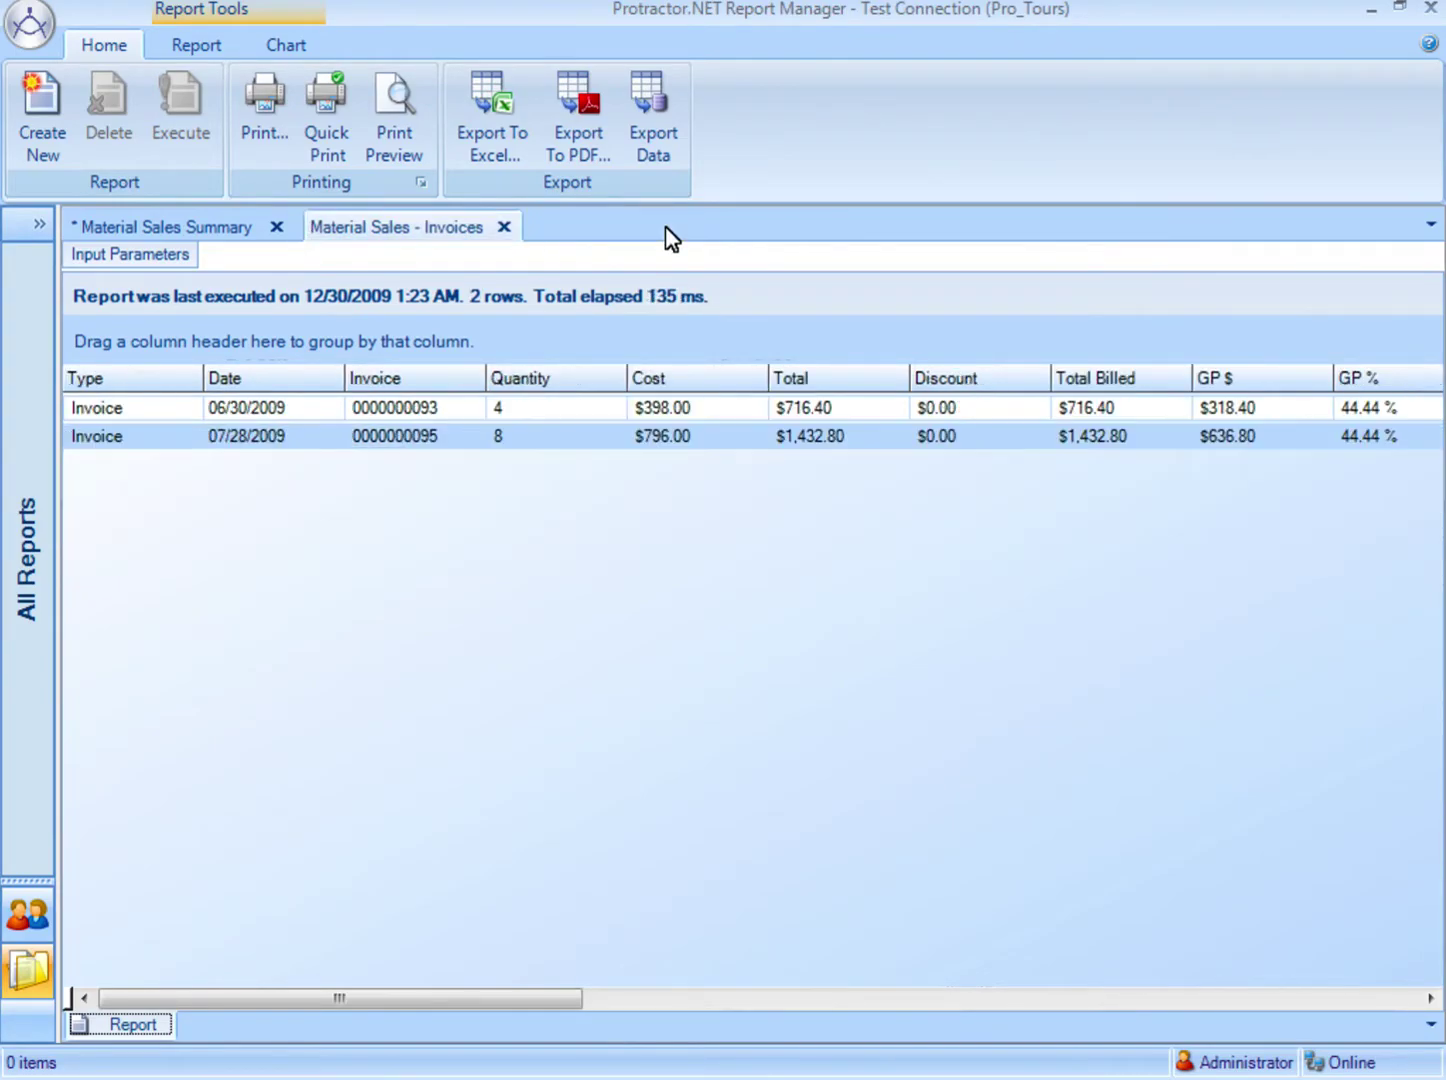
pyautogui.click(502, 228)
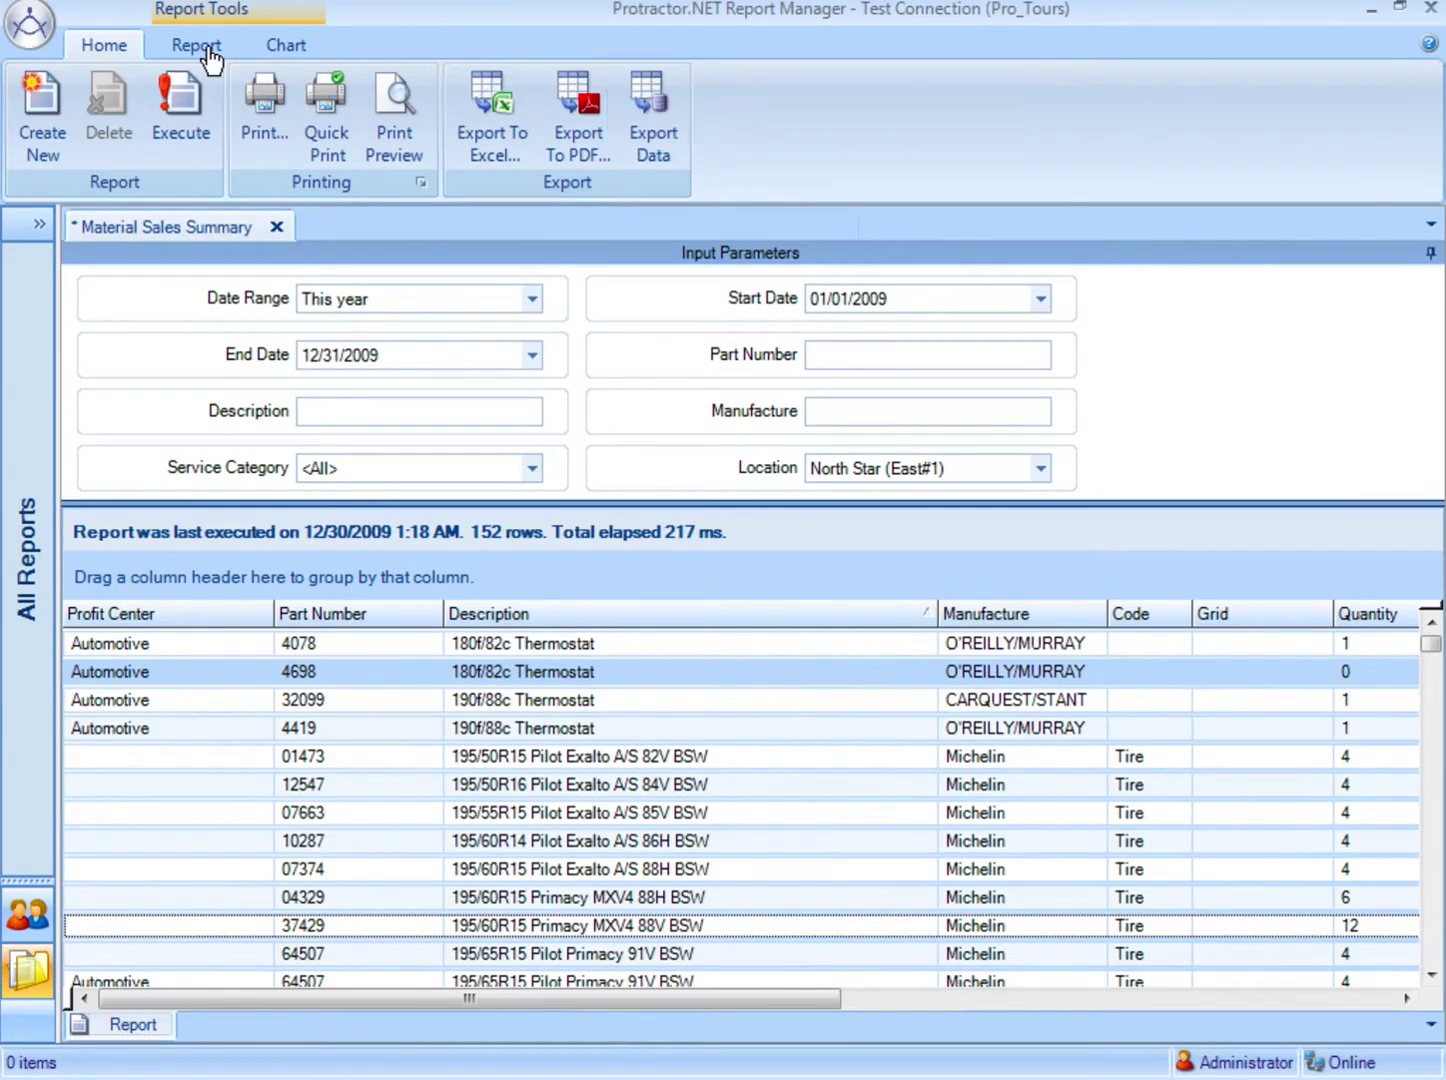
# Open the Summary Setting dialog from the Report ribbon's Editing group
pyautogui.click(195, 45)
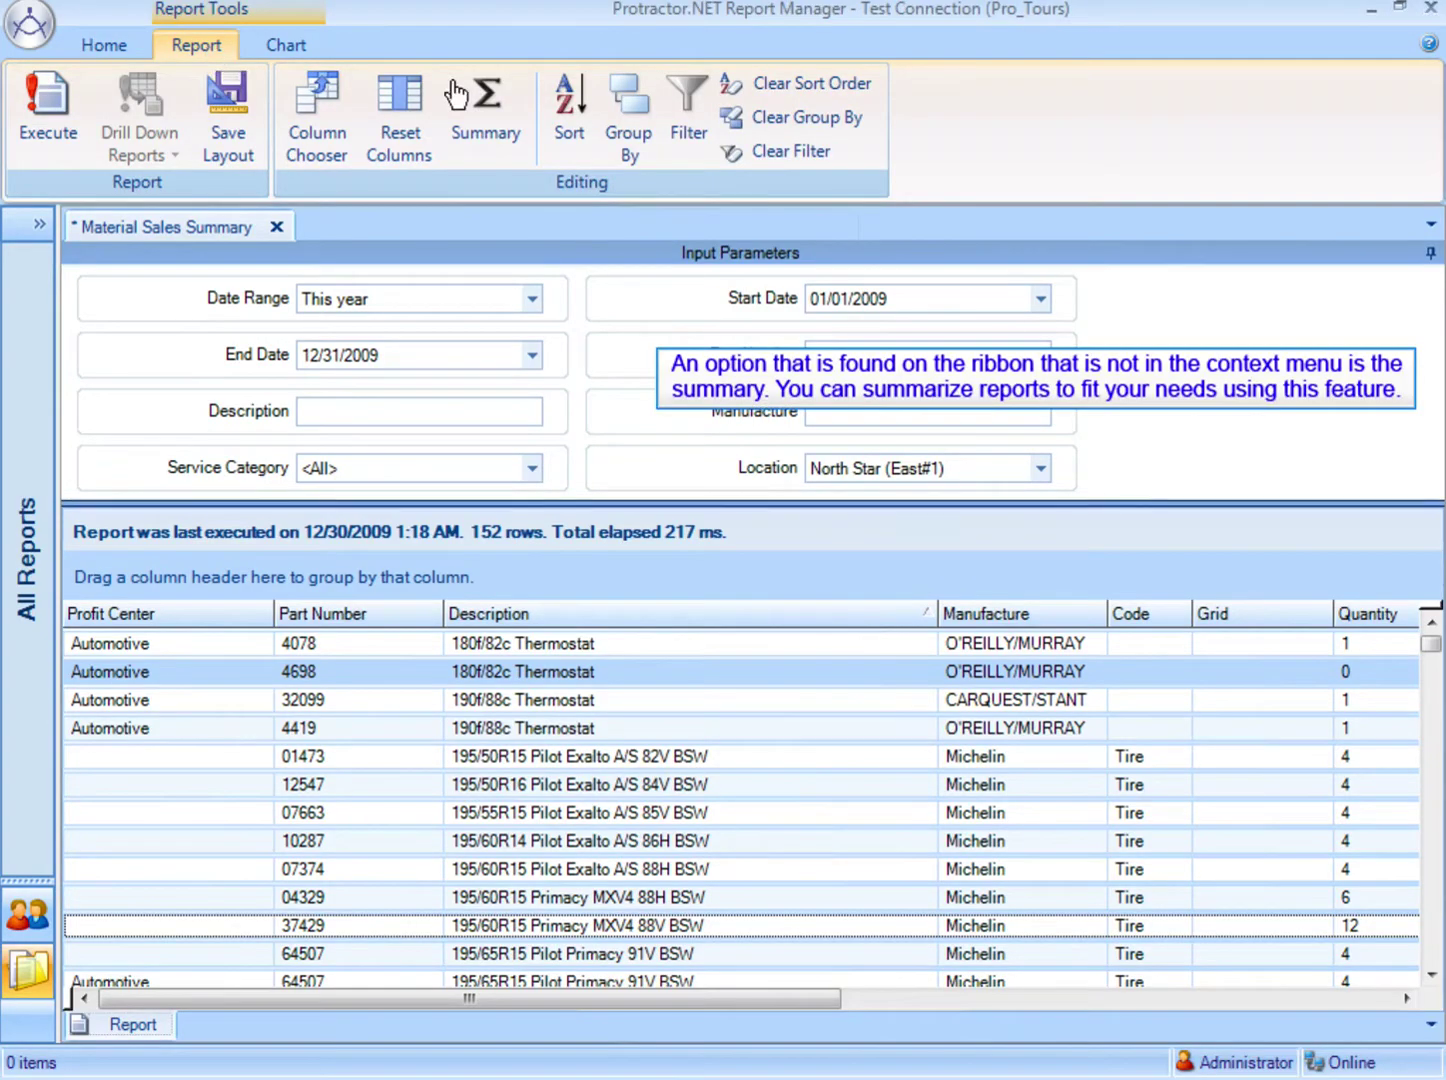
pyautogui.click(488, 140)
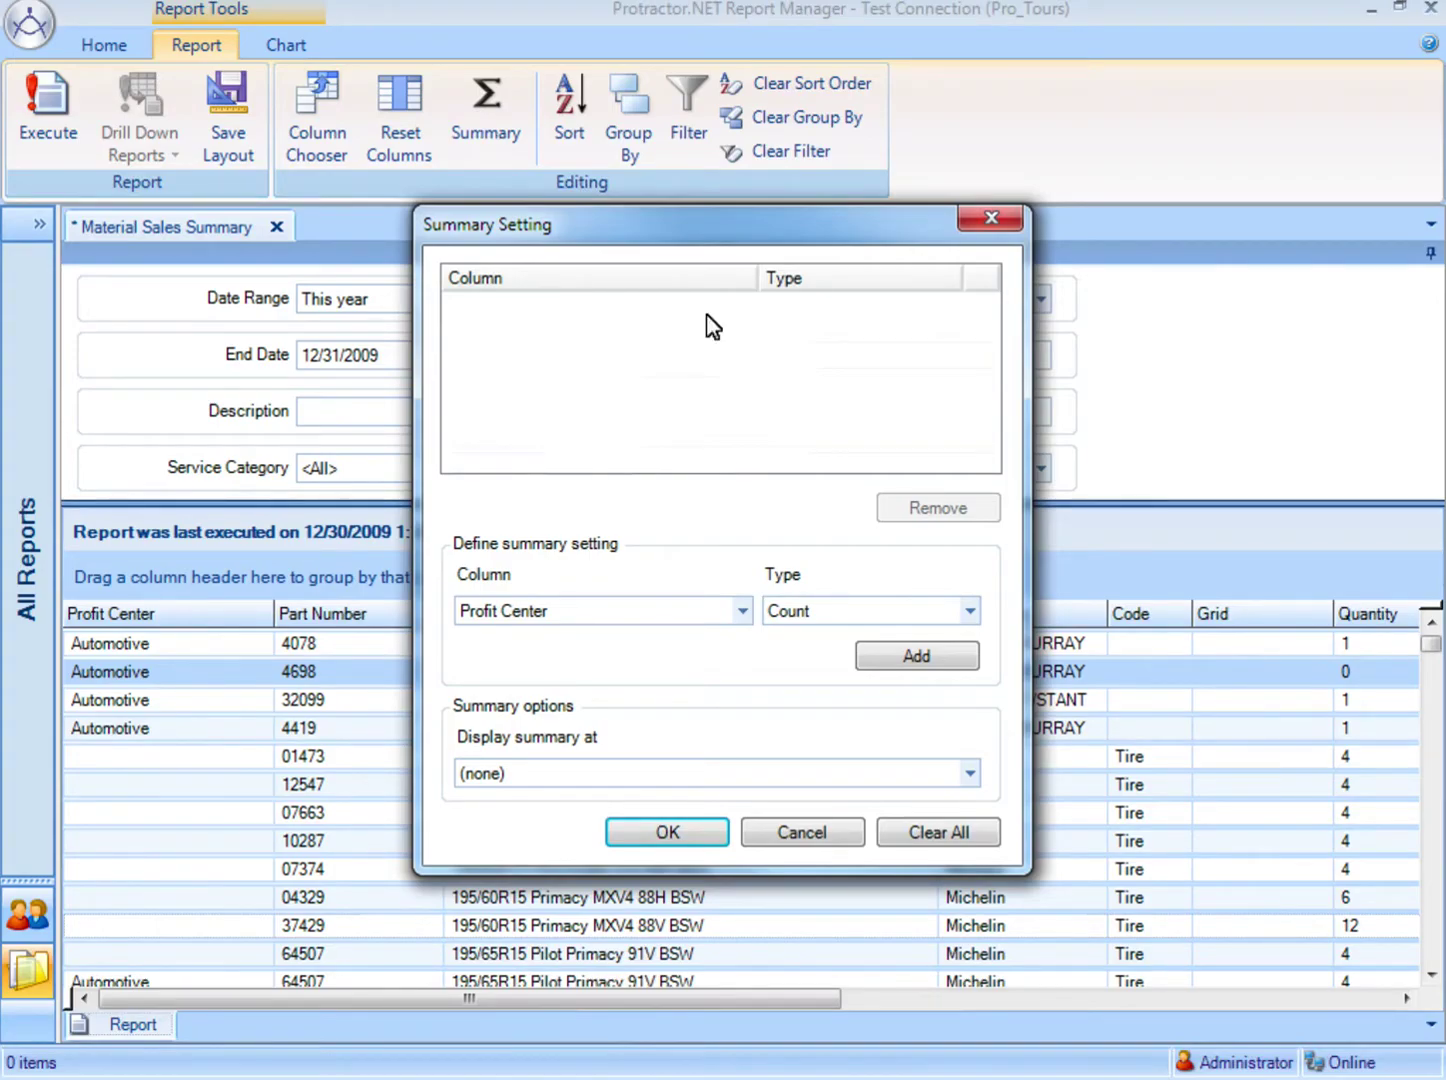
# Add a Sum summary on the Quantity column, shown as a grand summary on bottom
pyautogui.click(743, 613)
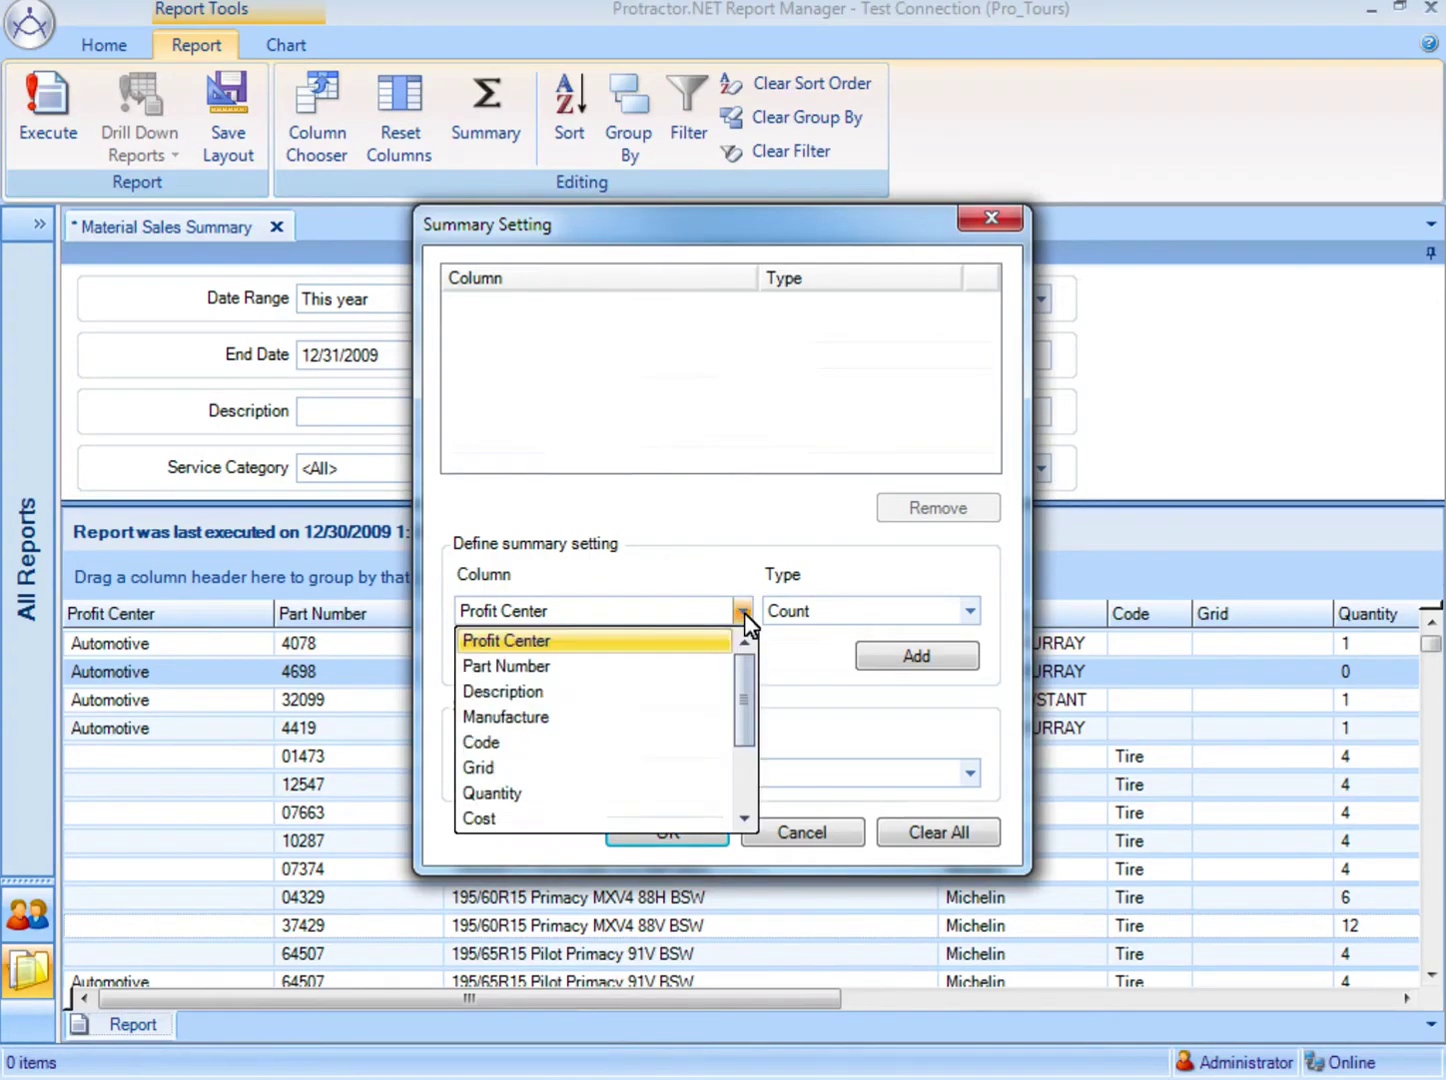
pyautogui.click(659, 795)
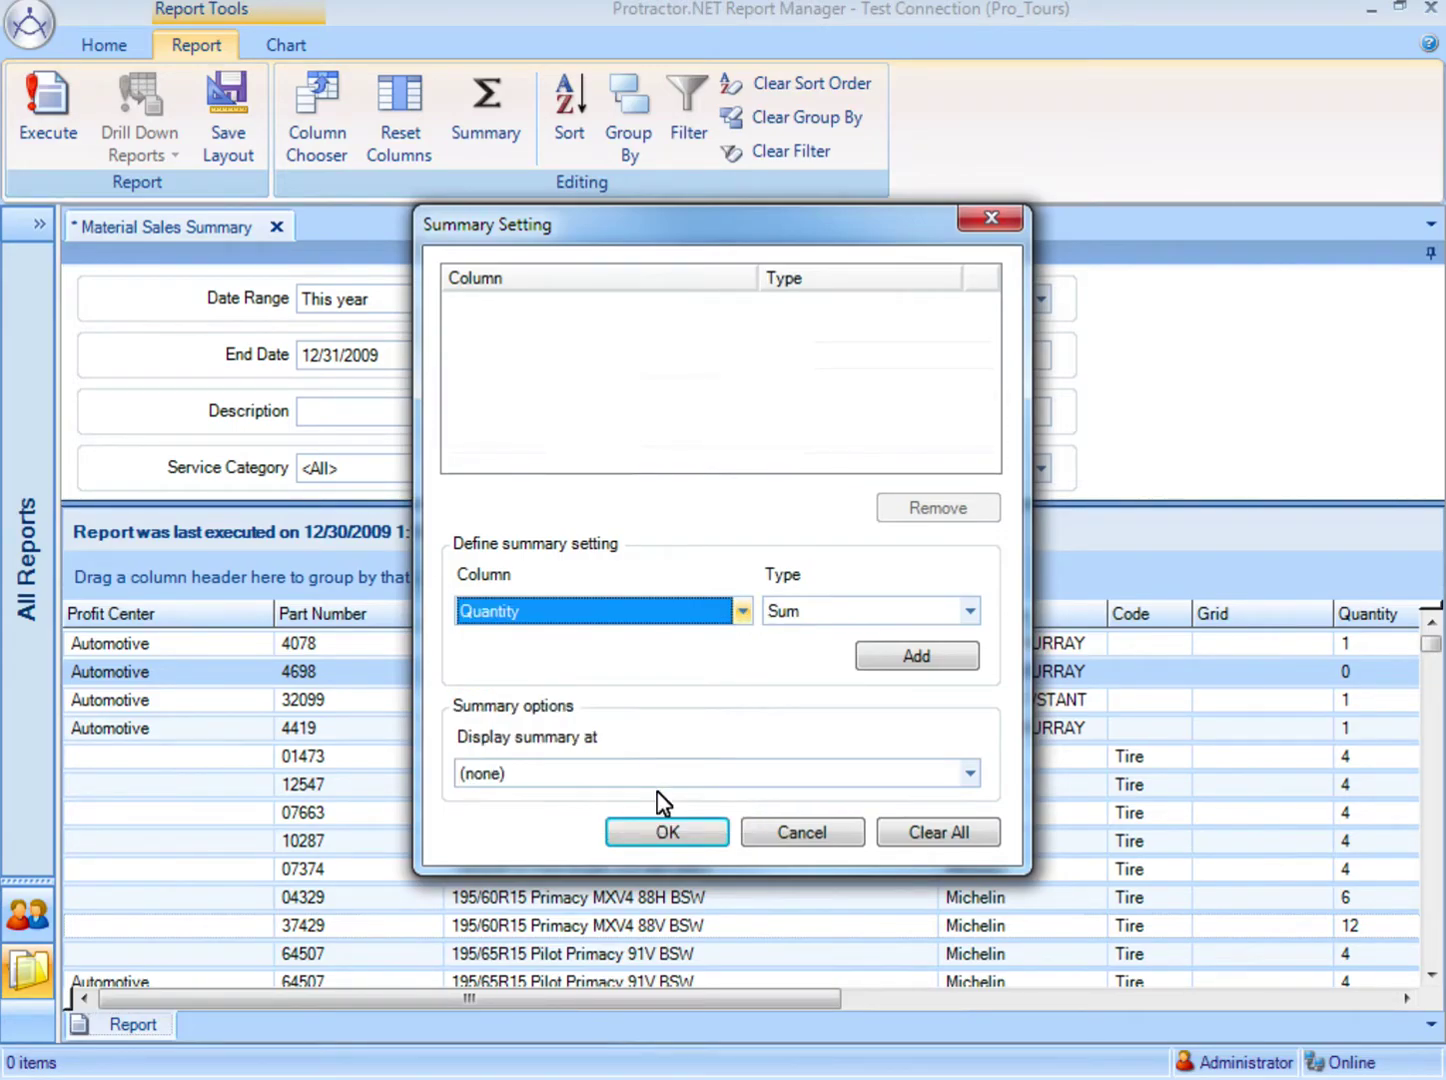
pyautogui.click(970, 612)
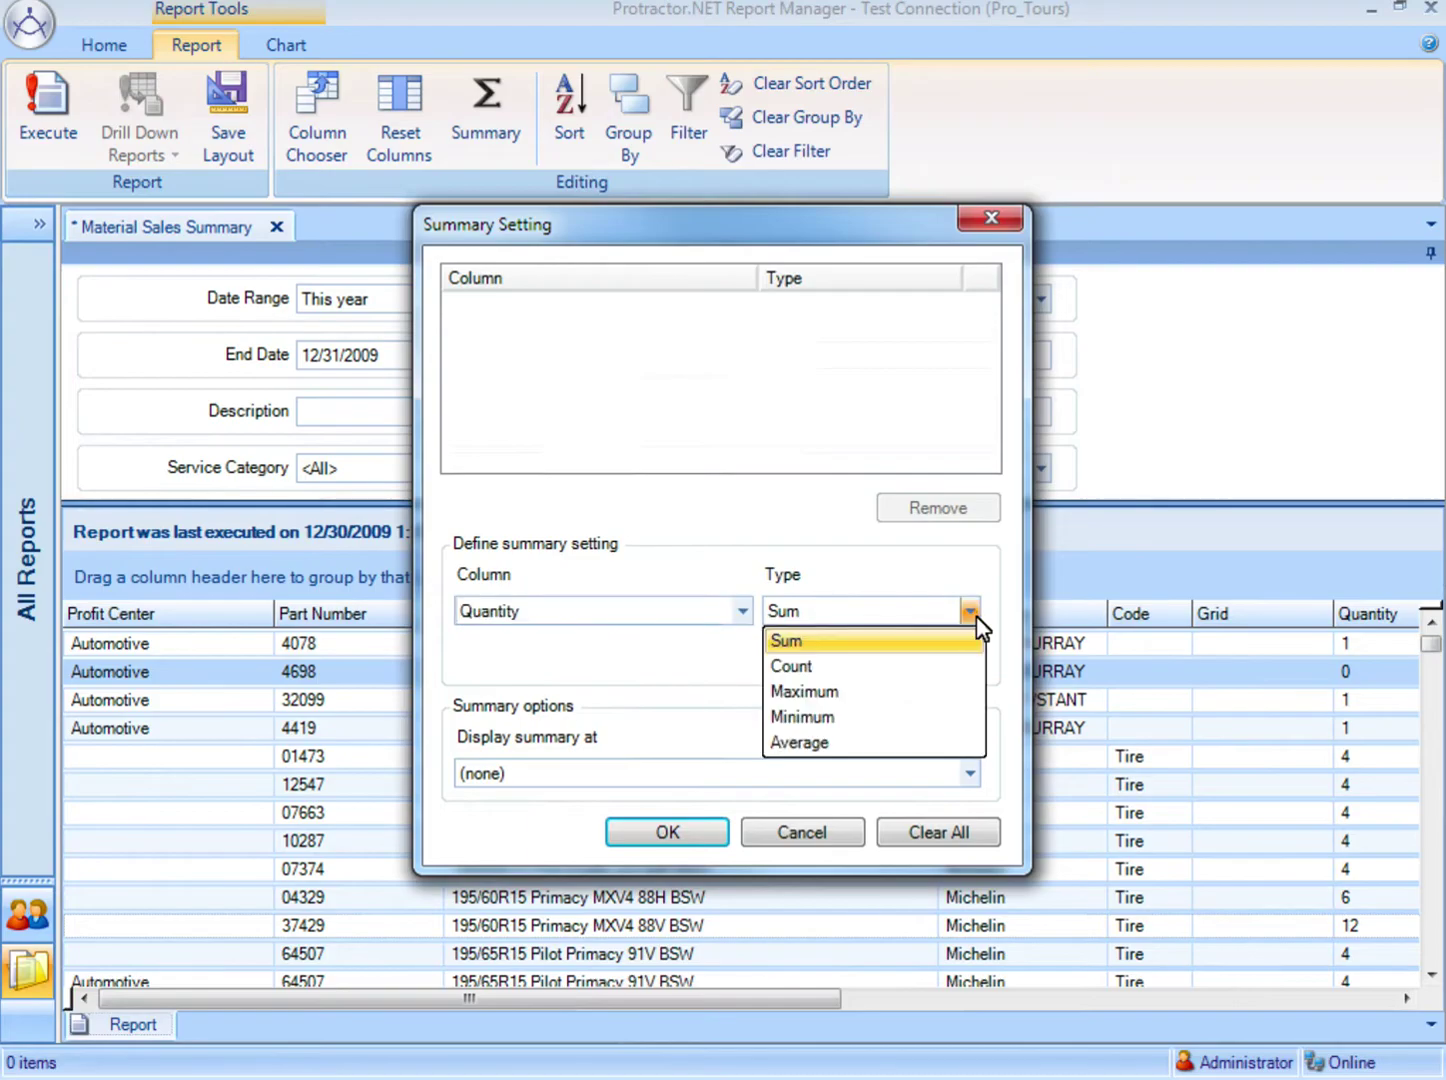
pyautogui.click(922, 646)
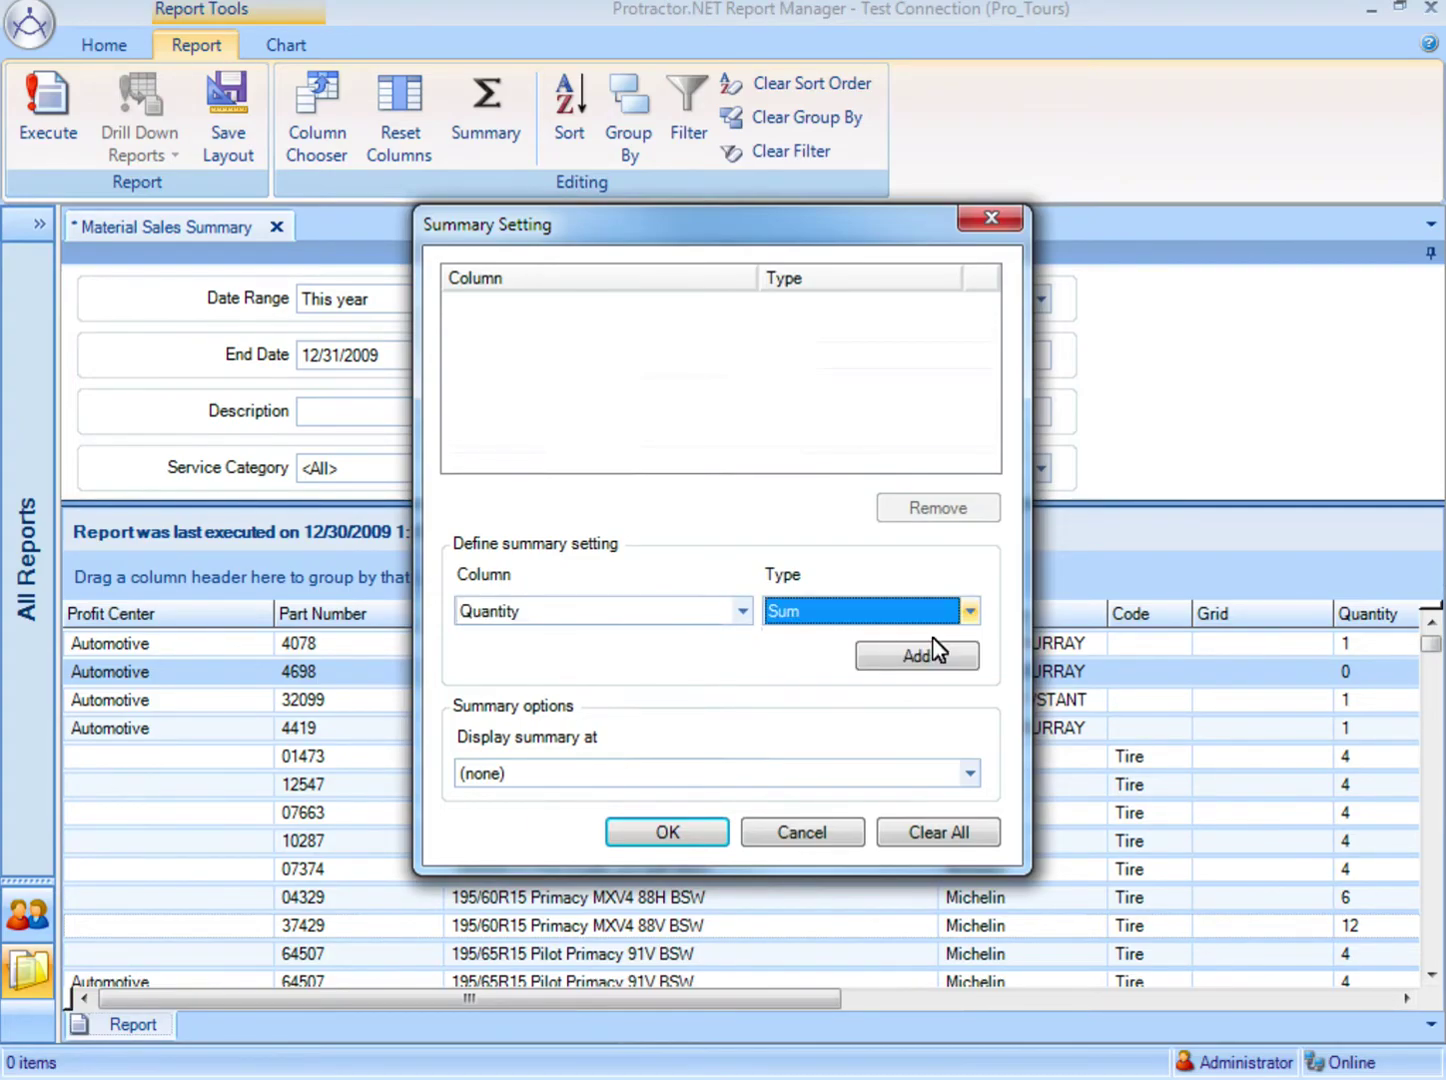
pyautogui.click(958, 658)
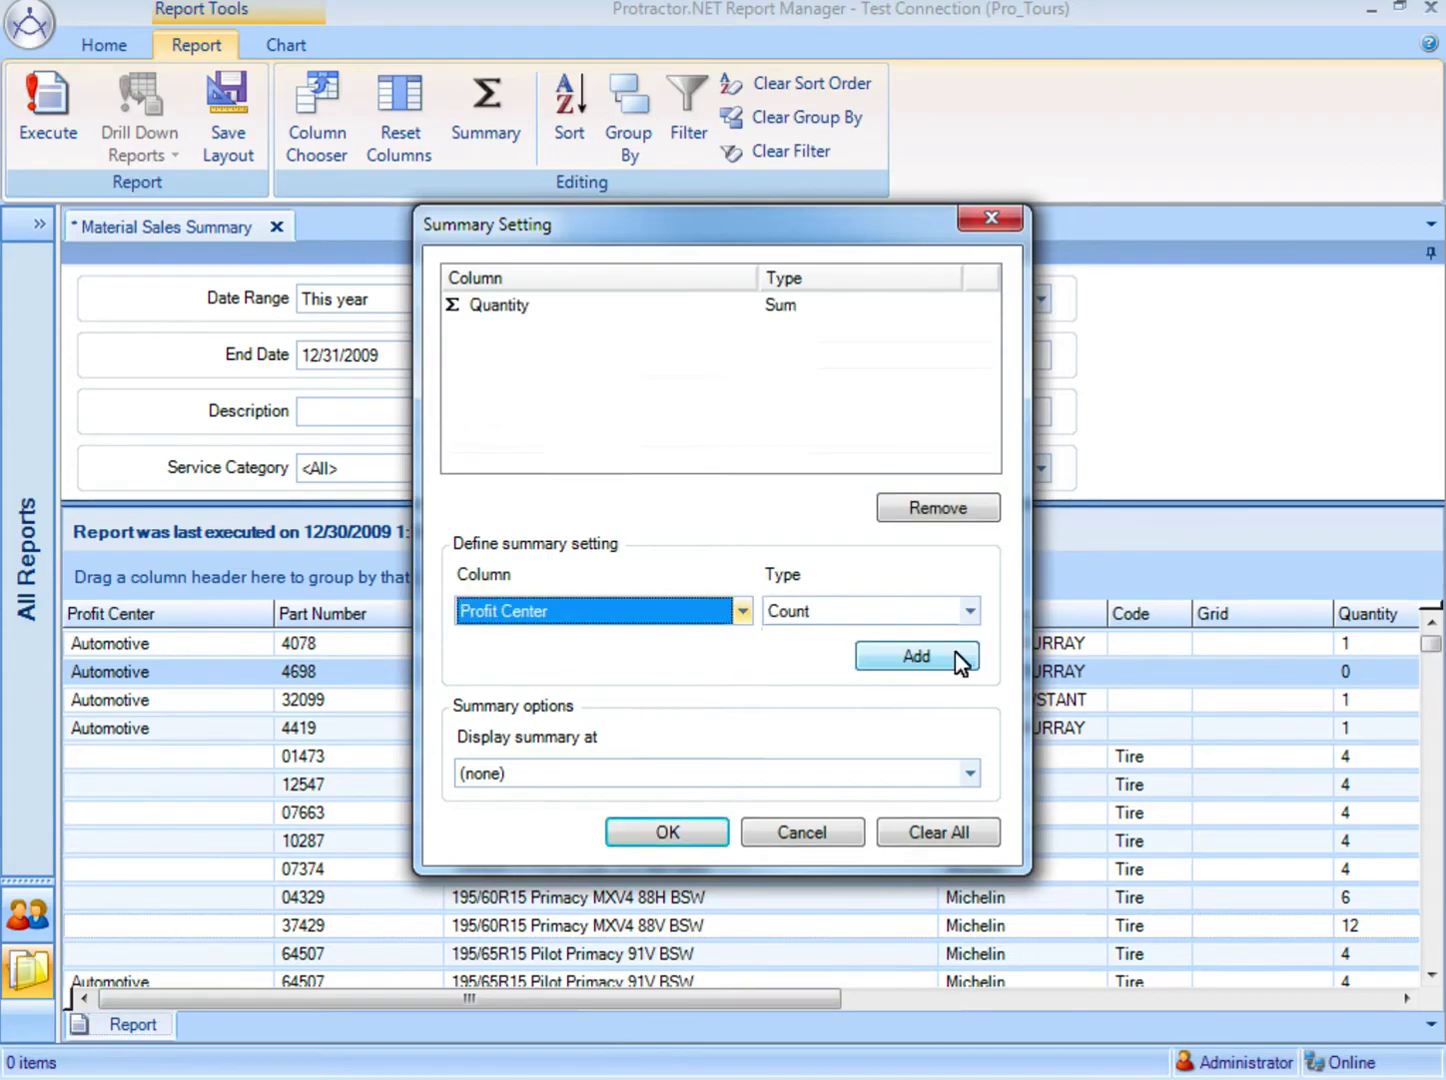
pyautogui.click(972, 774)
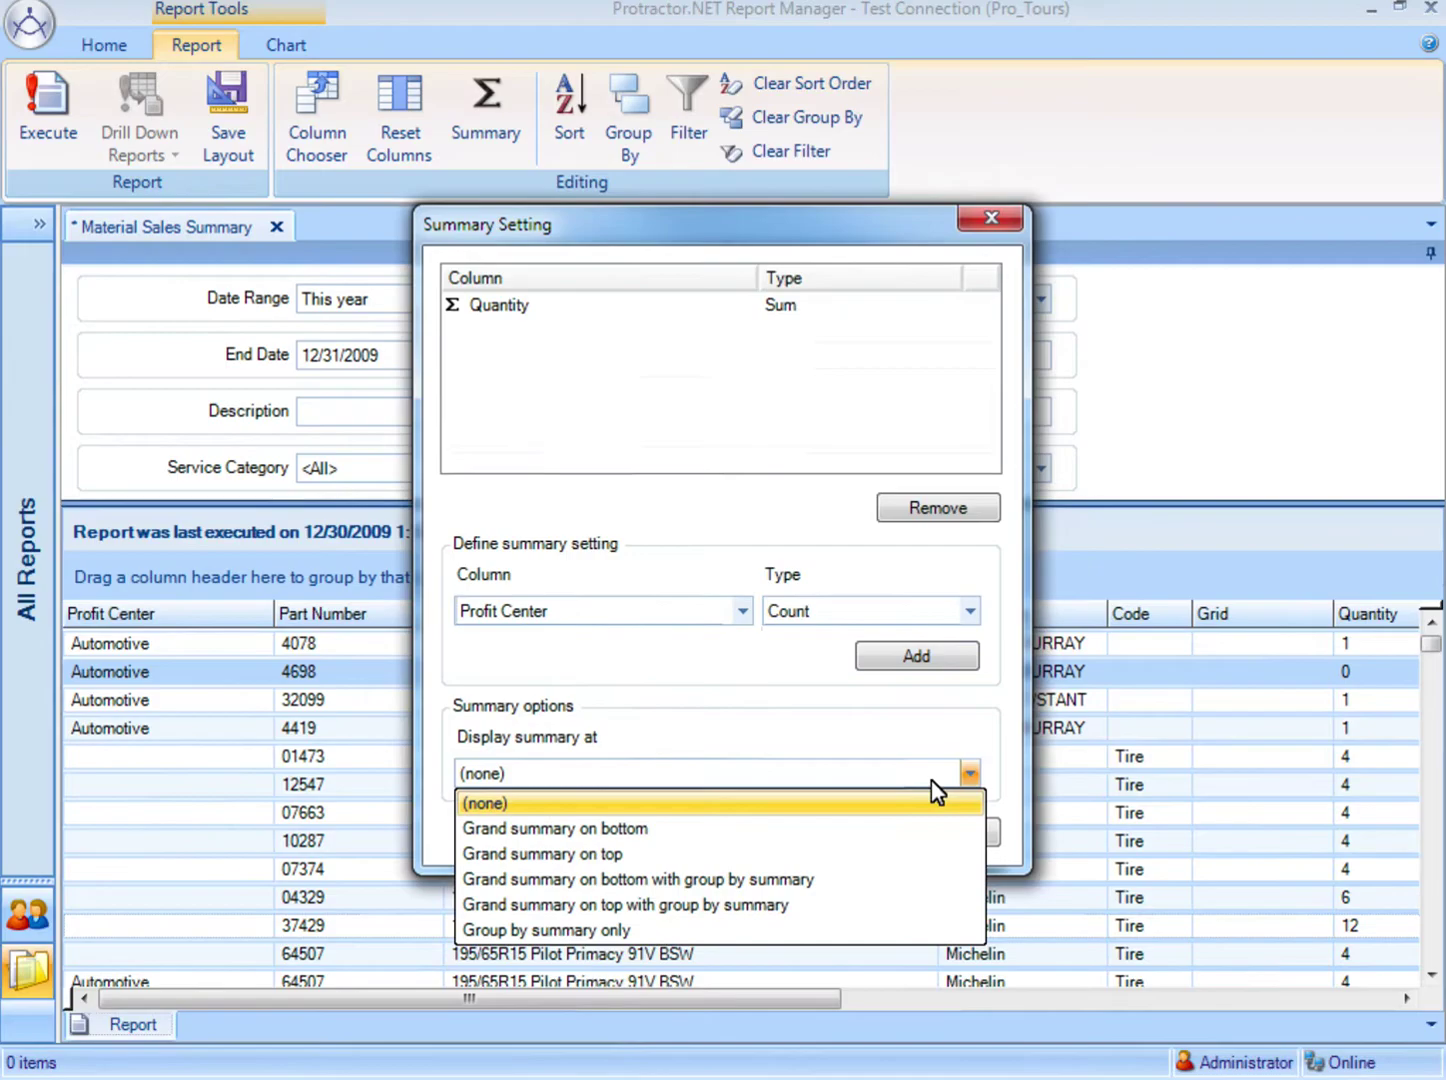
pyautogui.click(886, 828)
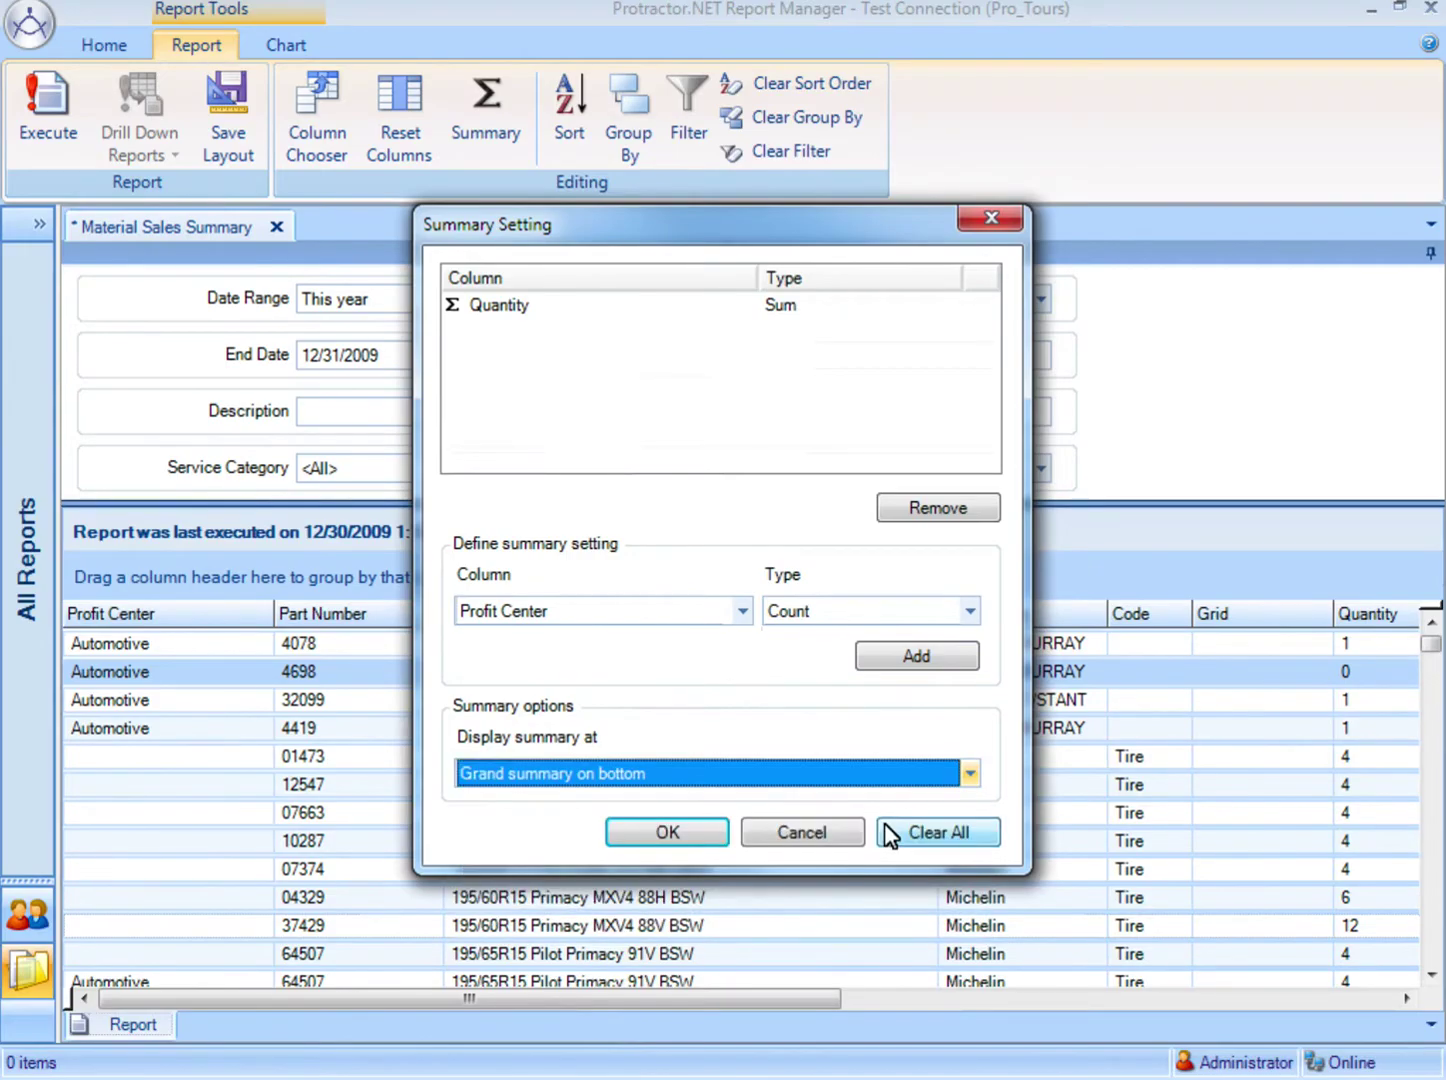
pyautogui.click(706, 840)
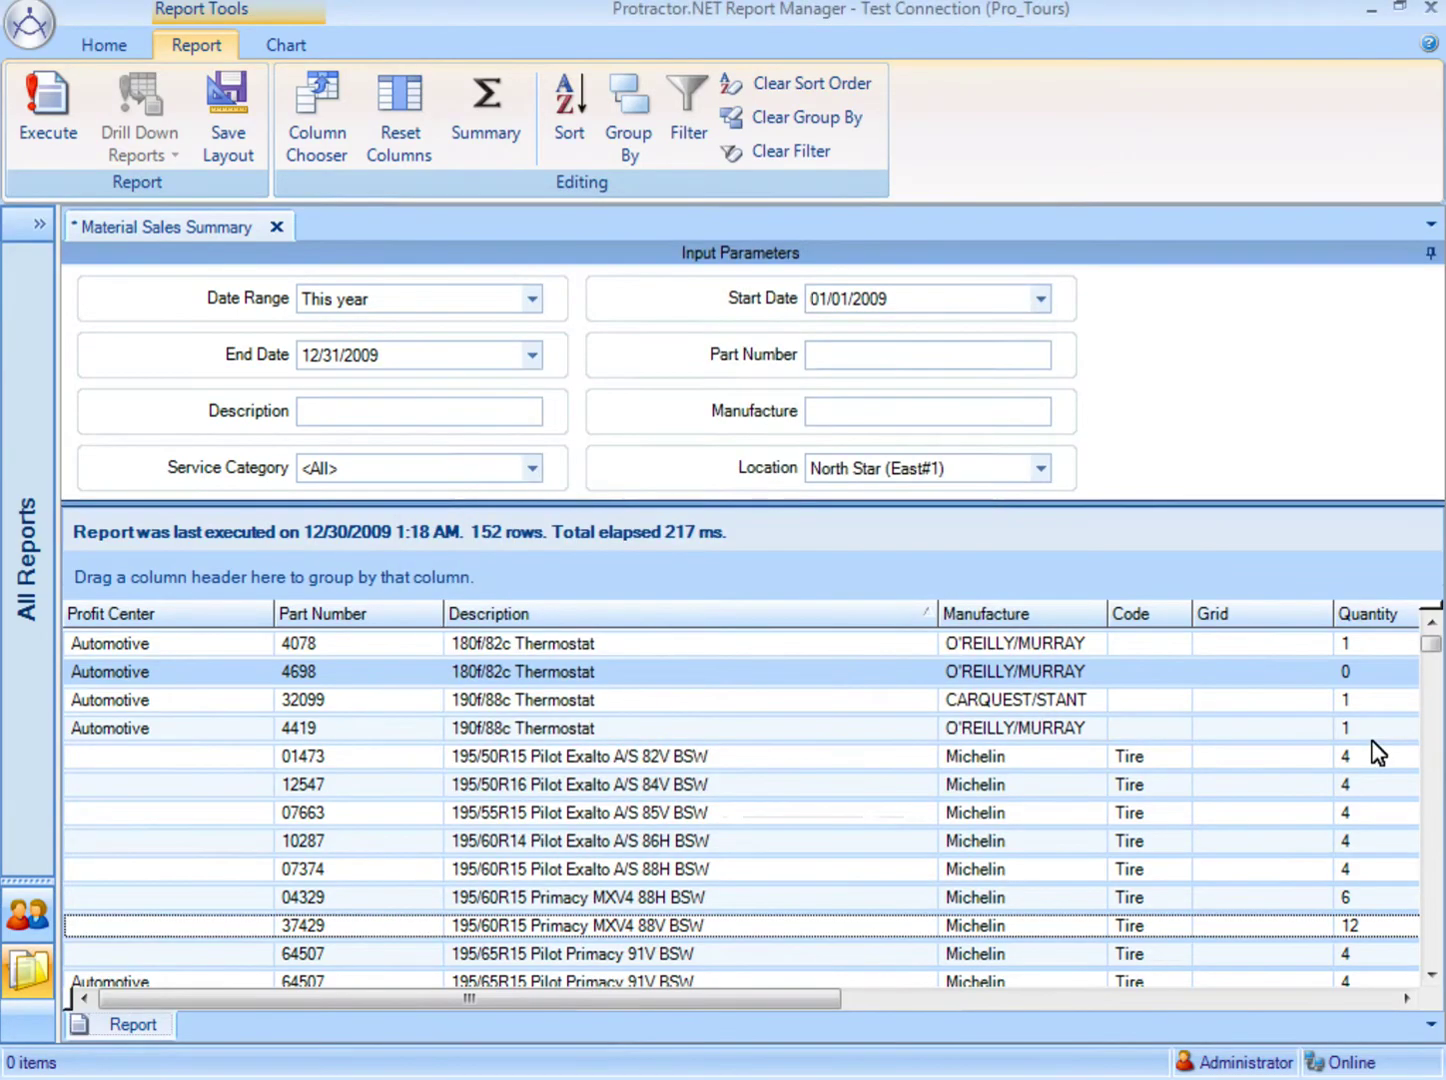
# Scroll the grid to the bottom to see the Quantity grand total of 1069.7
pyautogui.moveTo(1433, 688); pyautogui.dragTo(1430, 952)
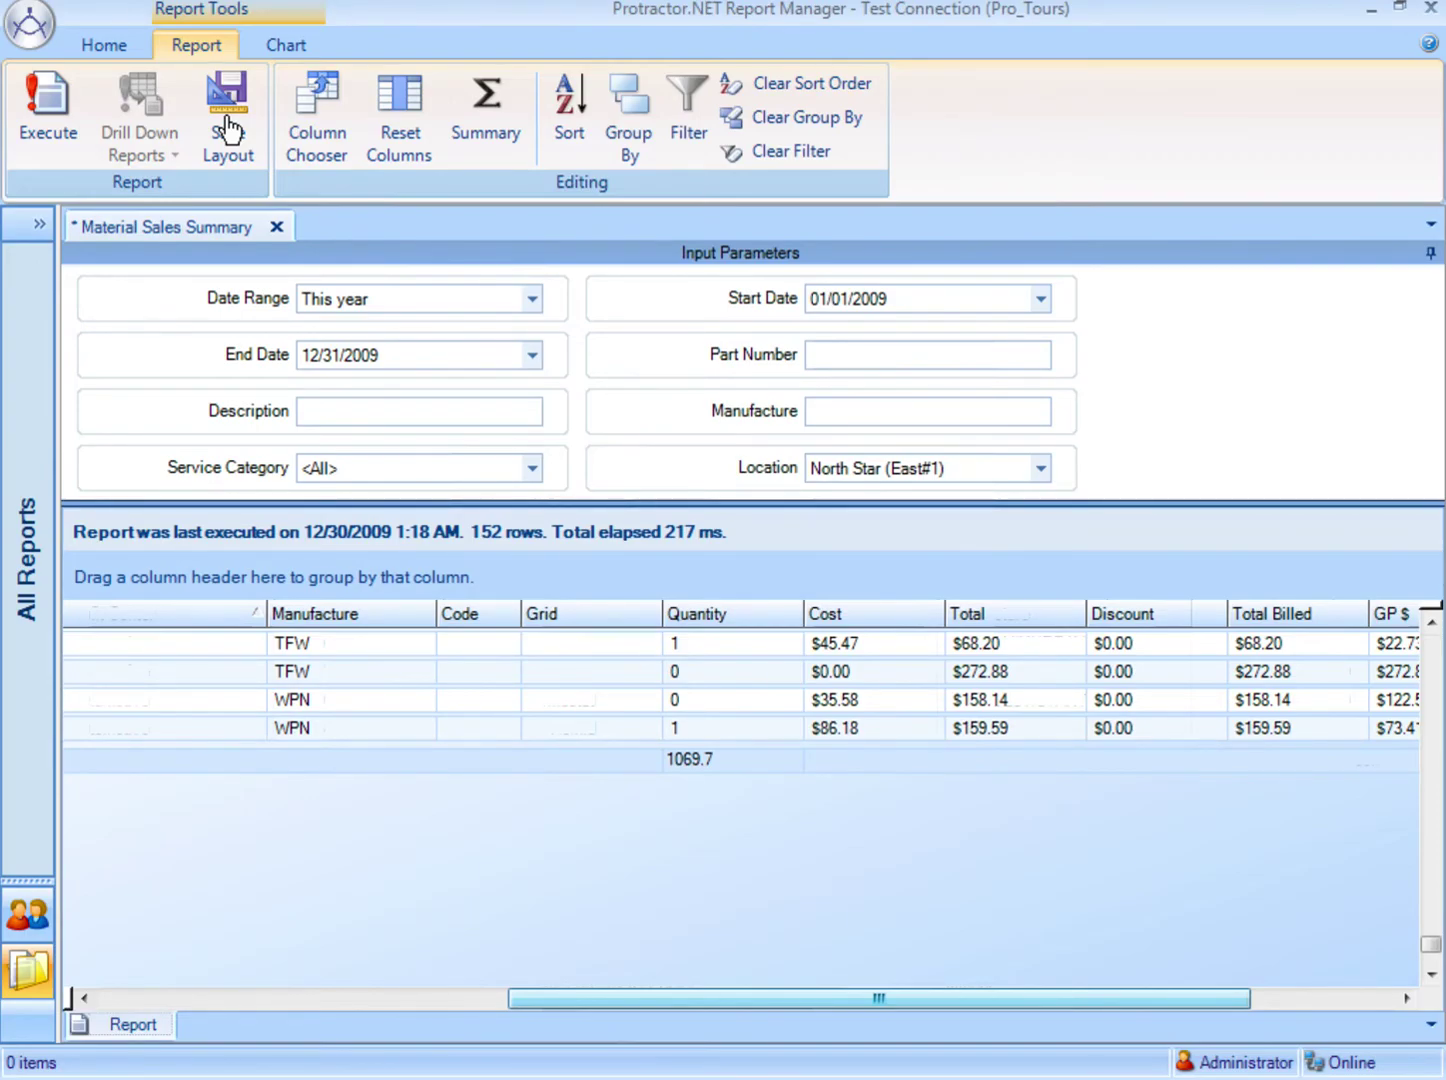
# Save the layout as 'Material Sales Summary -QTY SUM' with its parameter values
pyautogui.click(228, 126)
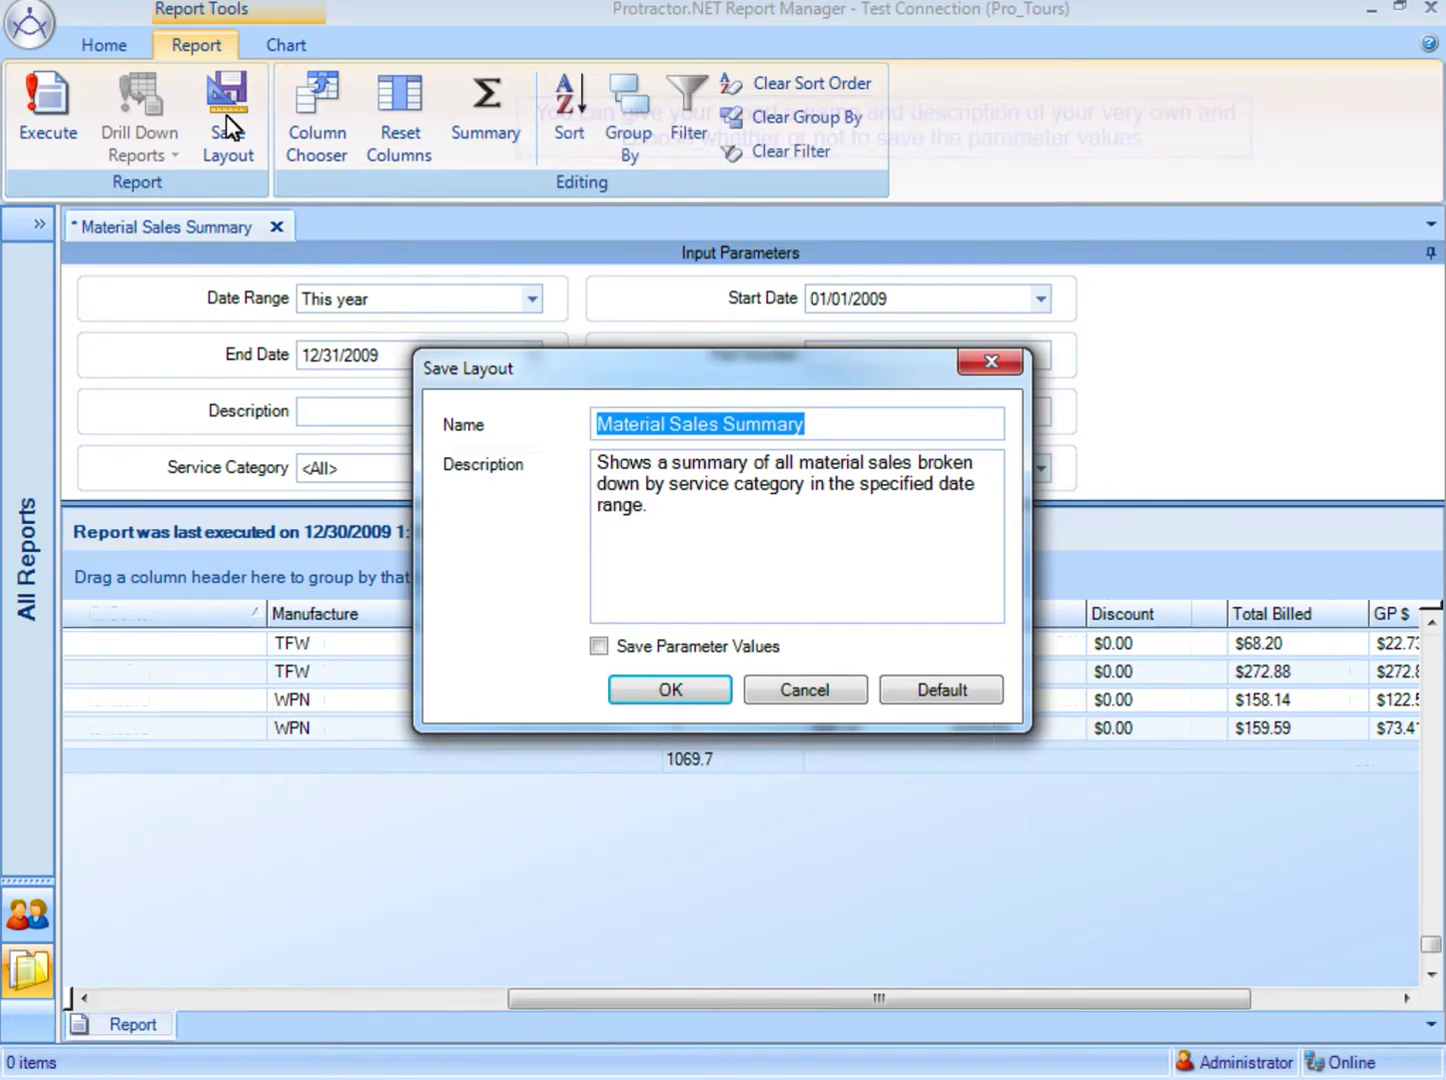
pyautogui.click(843, 428)
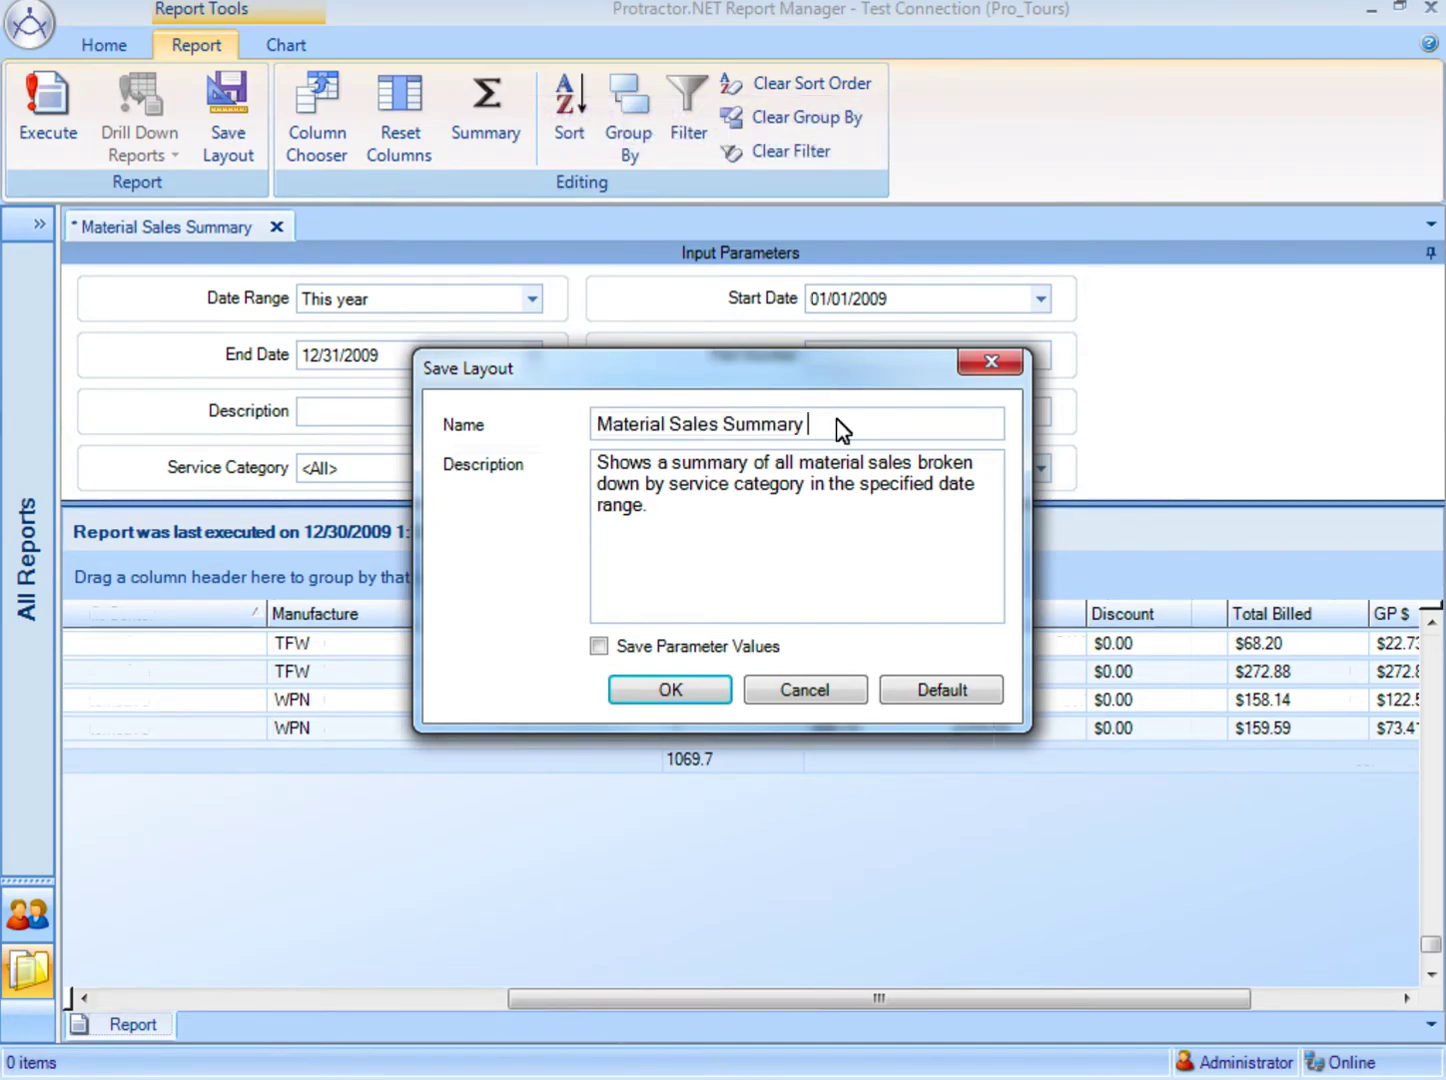
pyautogui.write('-QTY SUM')
pyautogui.click(598, 647)
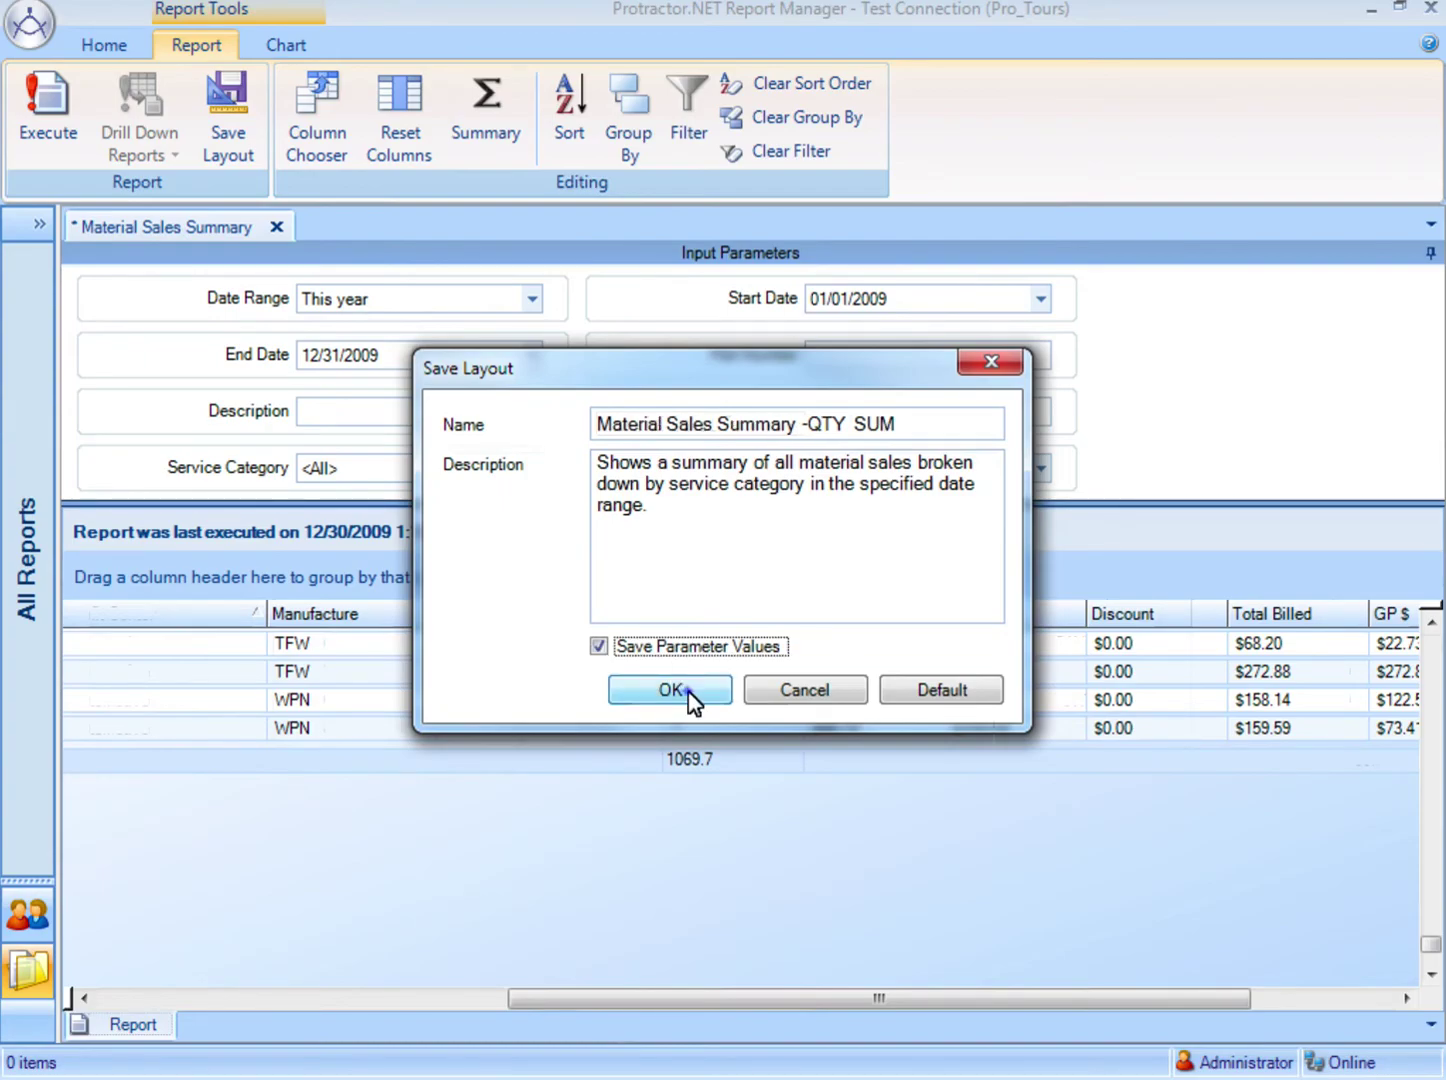
pyautogui.click(688, 695)
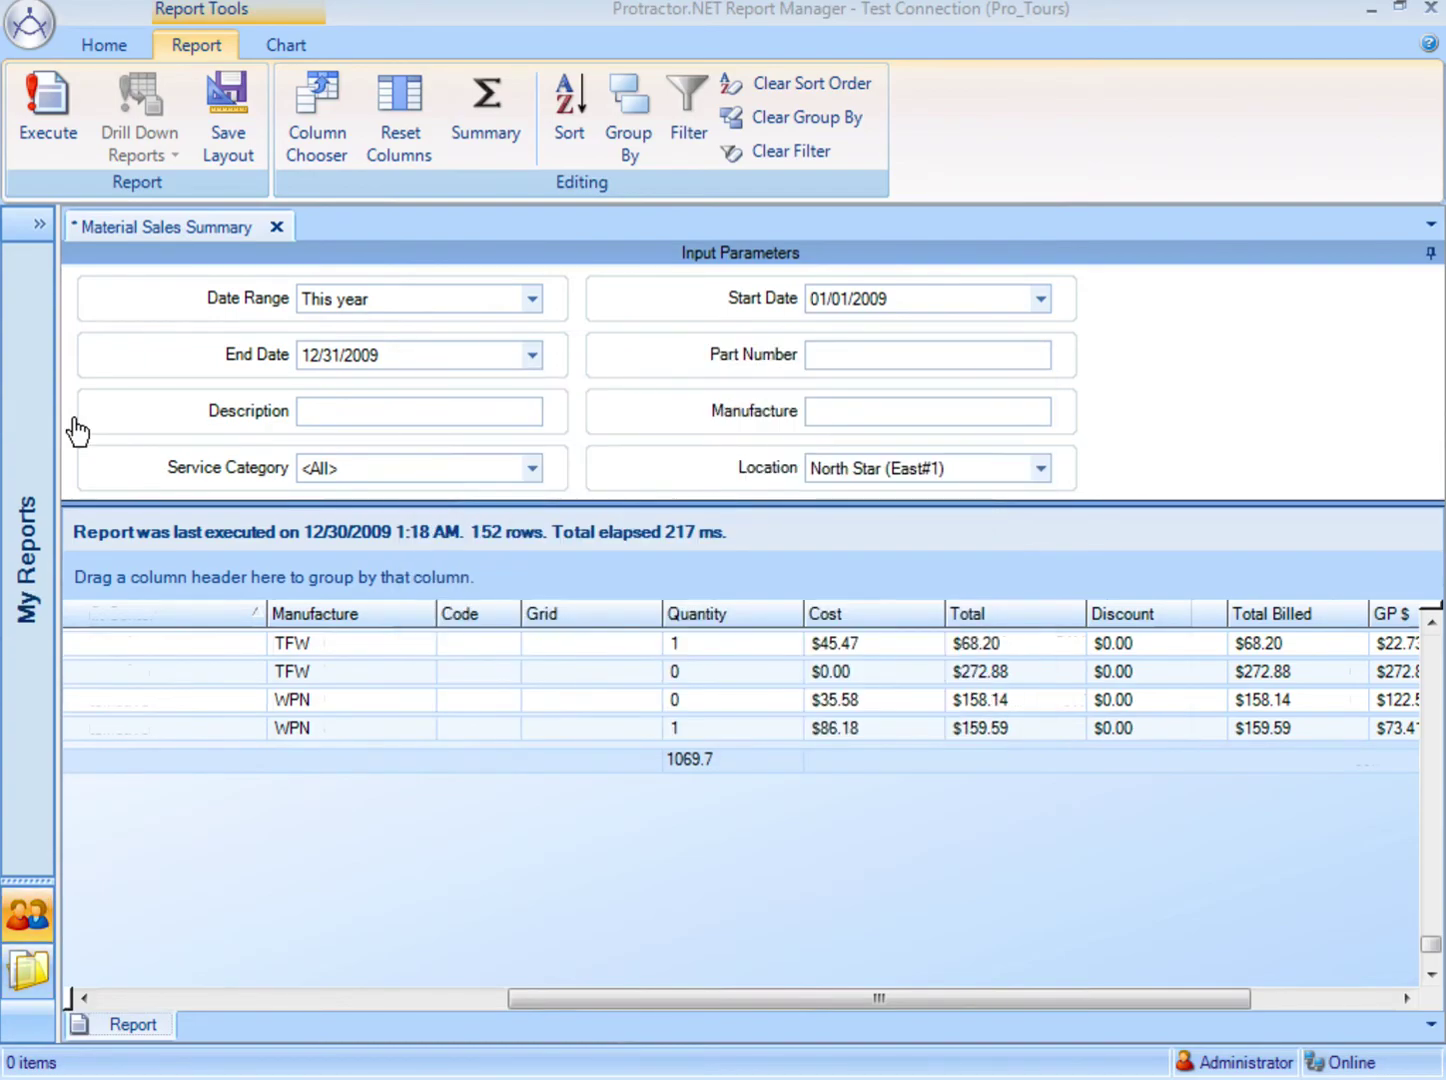
# Open 'Material Sales Summary -QTY SUM' from the Sales folder in My Reports
pyautogui.click(38, 232)
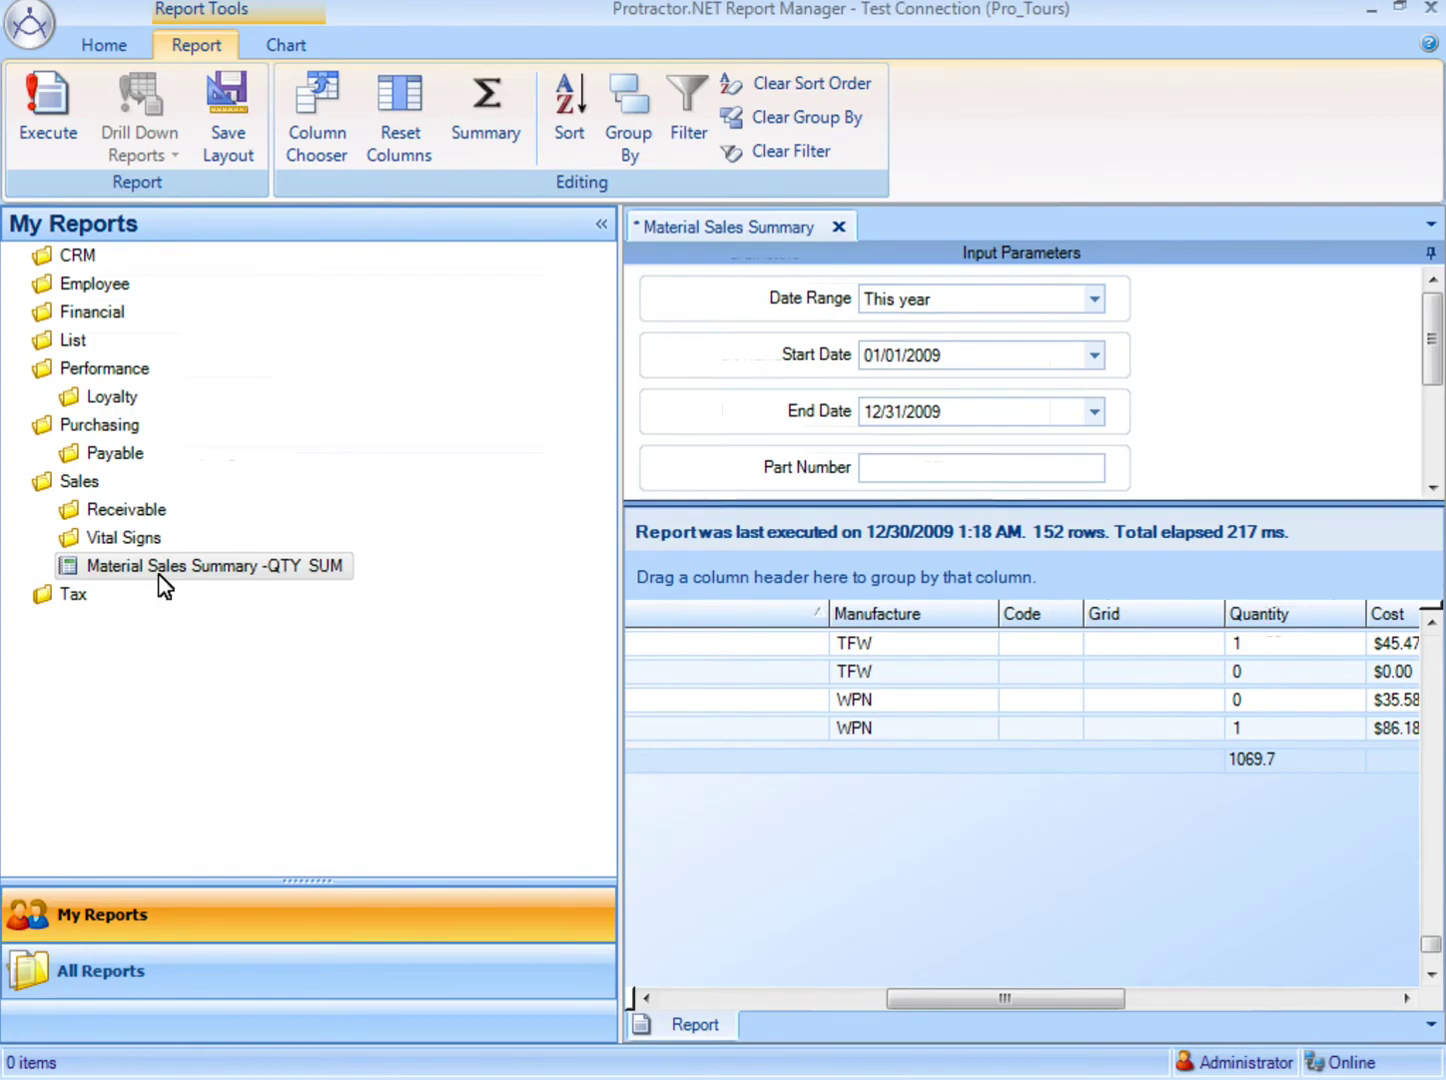
pyautogui.doubleClick(160, 568)
# Execute the saved QTY SUM report and scroll to its 1069.7 Quantity total
pyautogui.click(600, 230)
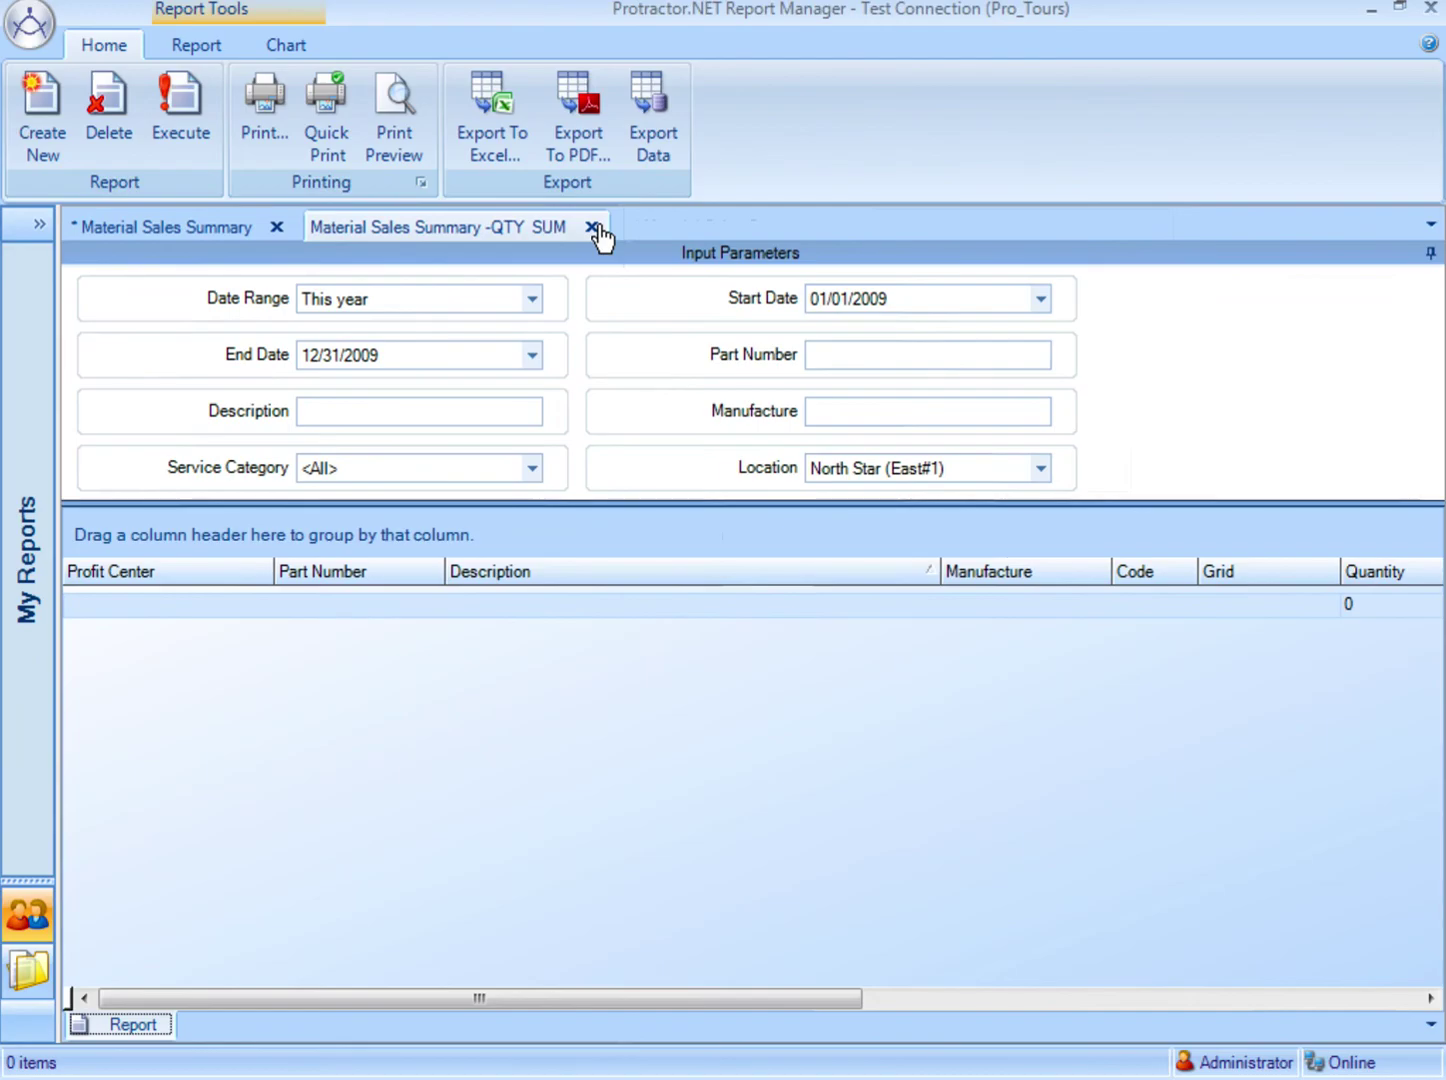
pyautogui.click(168, 128)
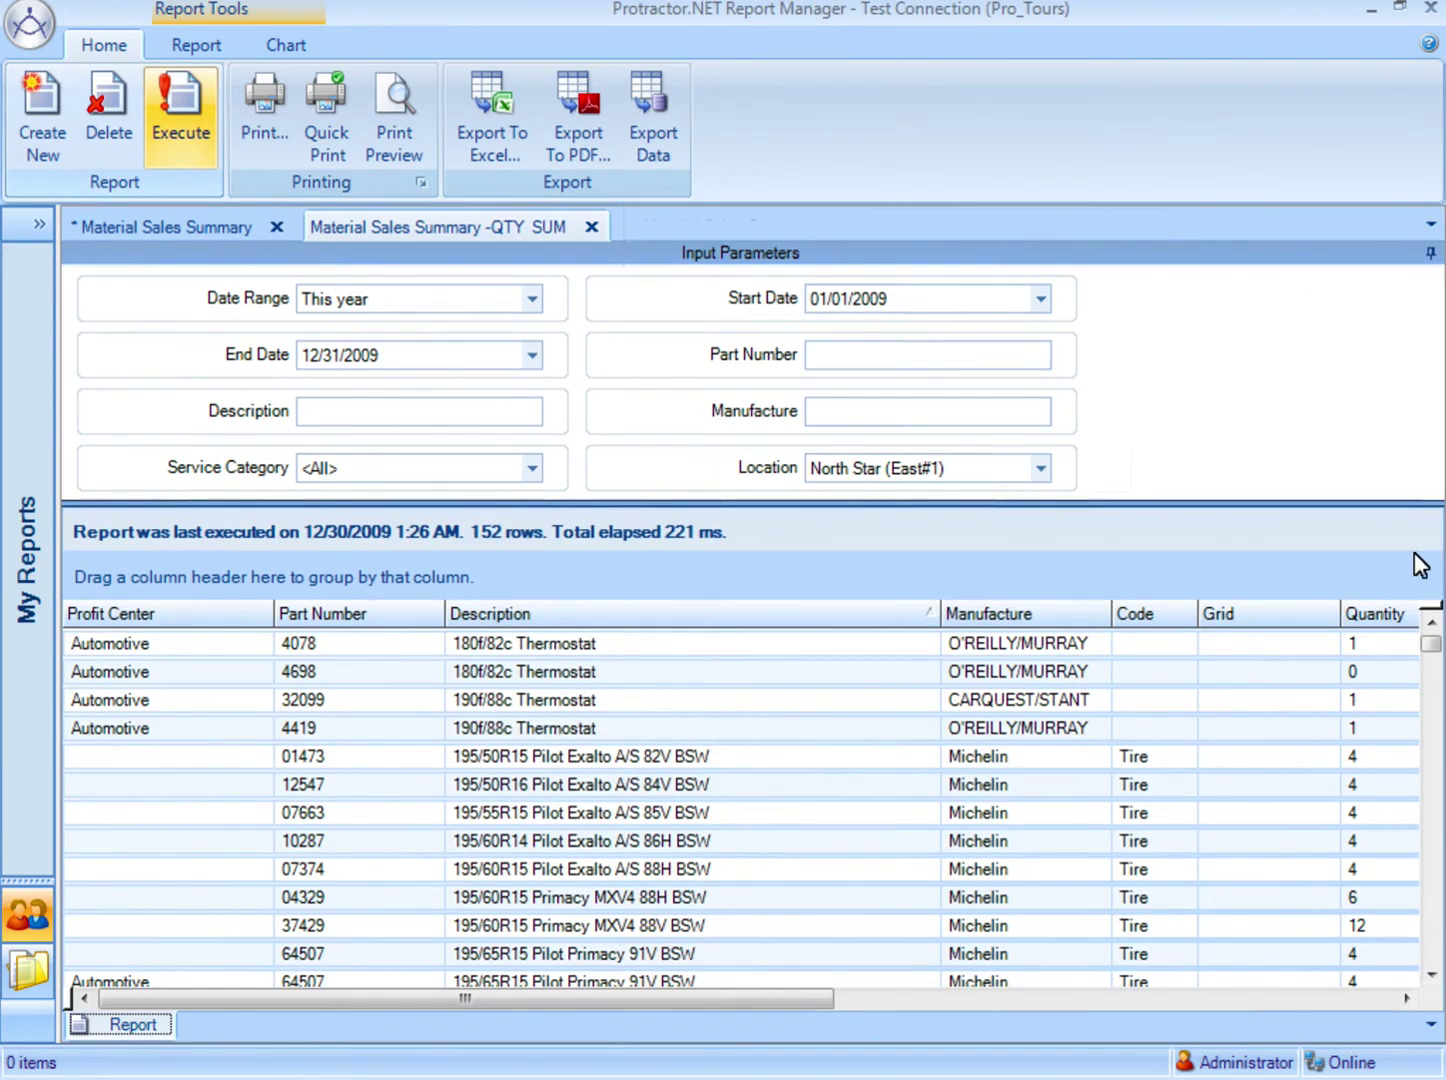
pyautogui.moveTo(1433, 668); pyautogui.dragTo(1437, 996)
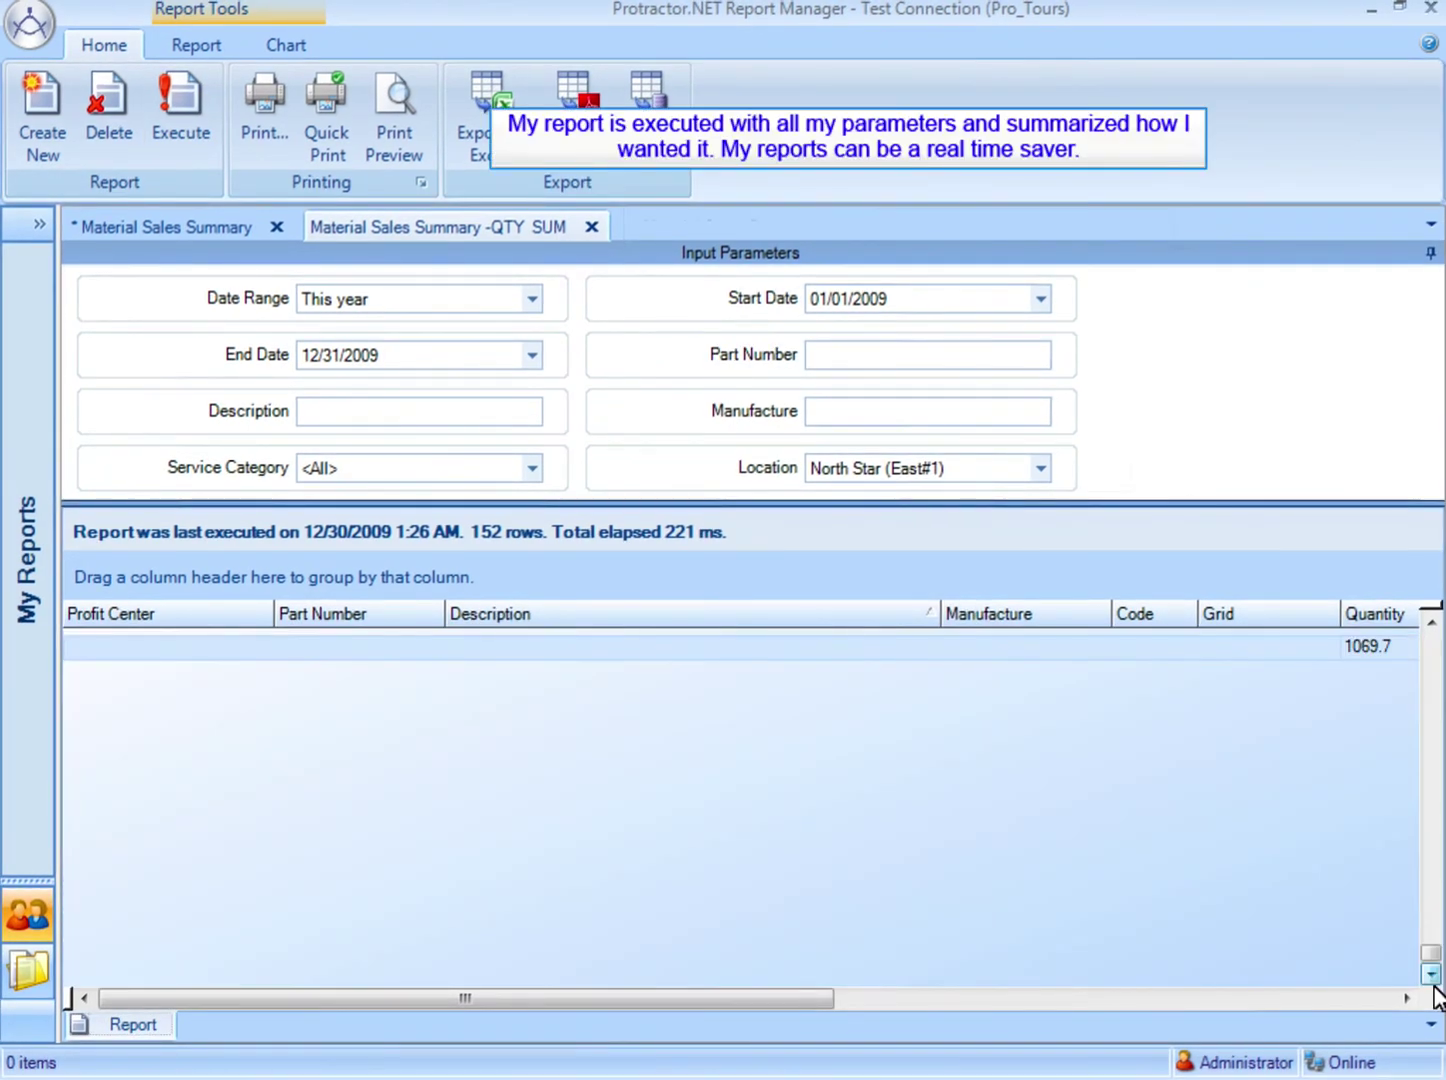